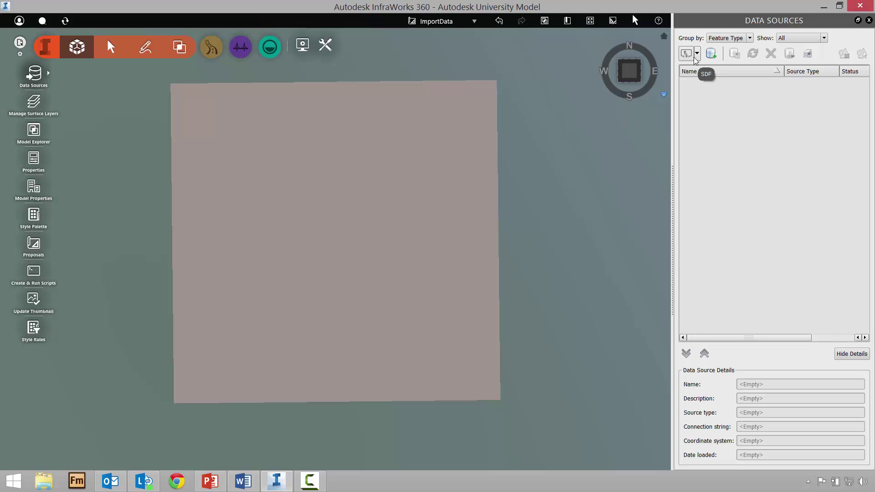
Add the LandXML file Danville Site LiDAR.xml from the Existing Conditions folder as a data source
click(698, 54)
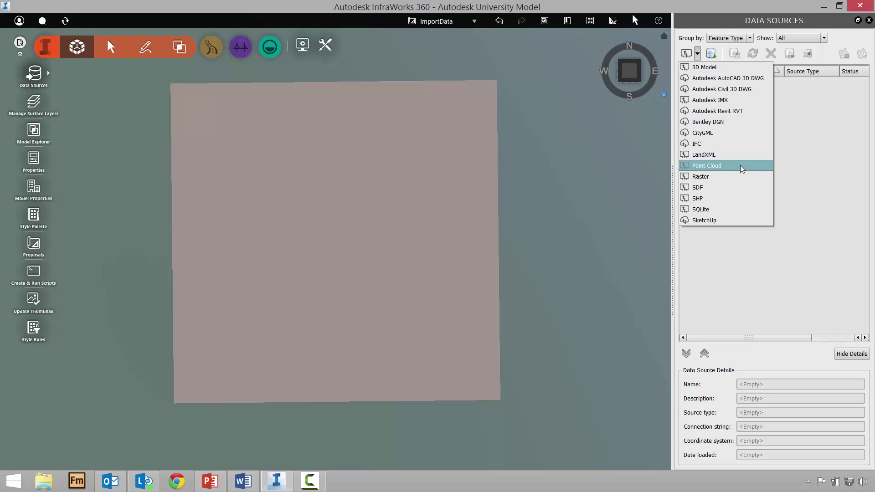
click(705, 156)
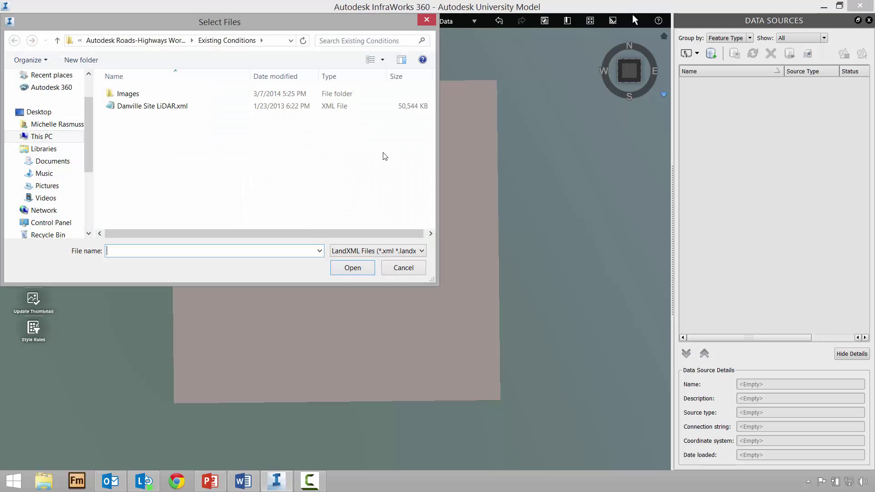
click(138, 110)
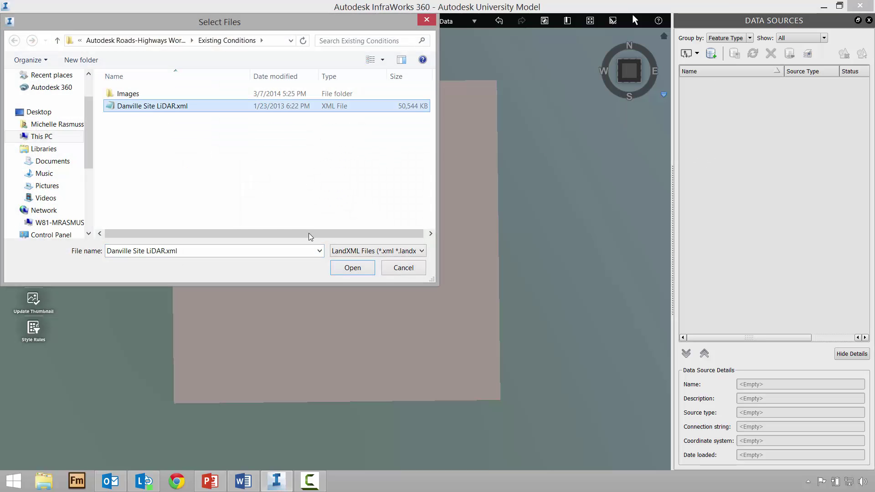
click(353, 268)
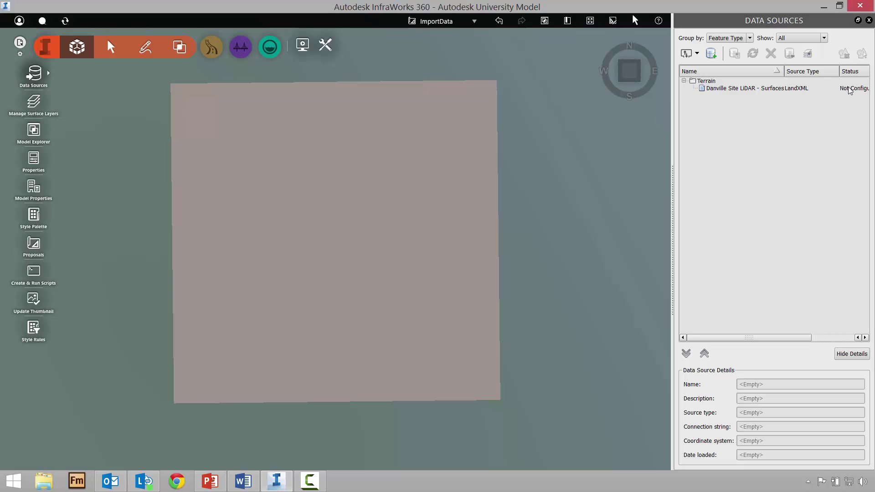
Configure the Danville Site LiDAR surface with the BritishNatGrid coordinate system and refresh the model with it
double_click(718, 89)
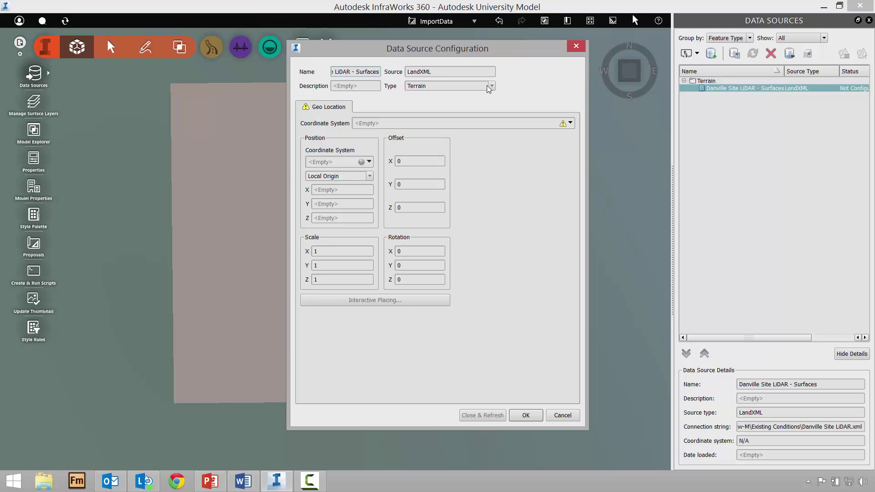
click(570, 123)
click(580, 135)
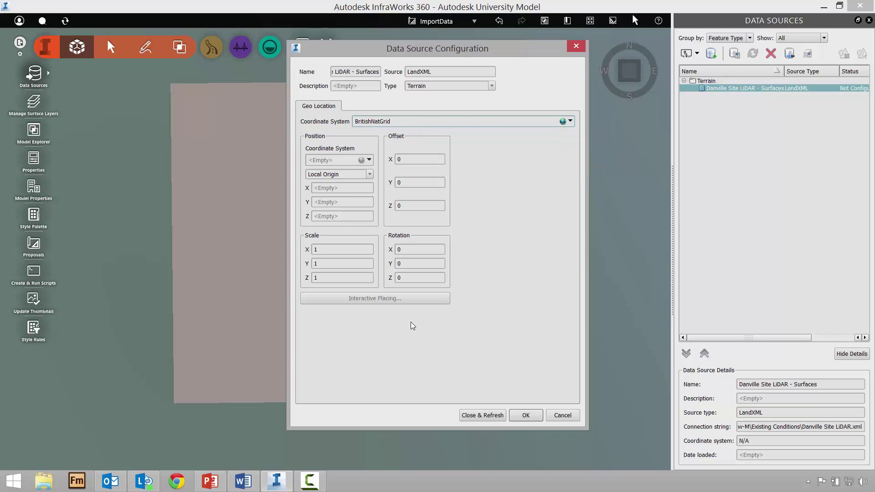
click(483, 415)
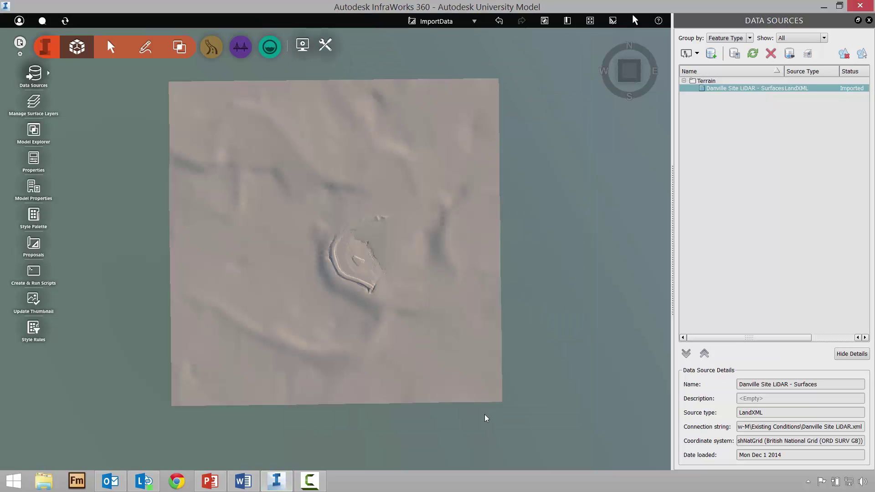
Examine the imported terrain relief up close from a tilted angle, and return to the north-up top view
middle_drag(412, 393, 373, 284)
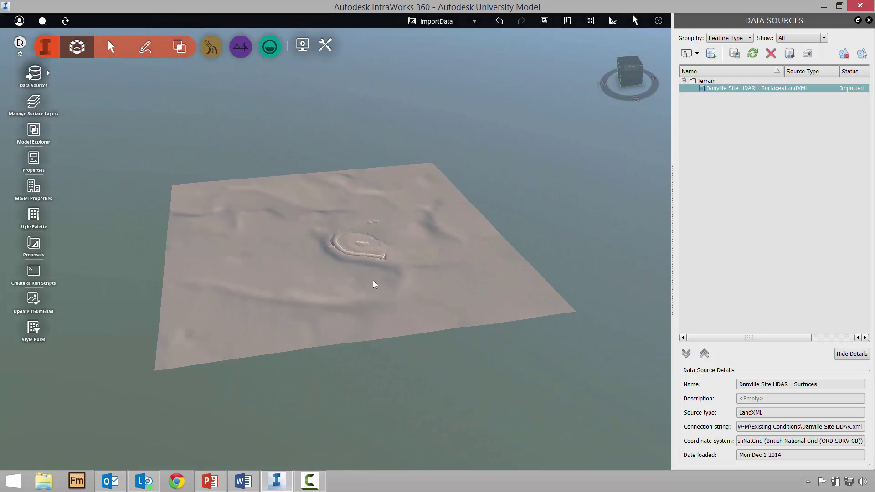
scroll(363, 273, up, 8)
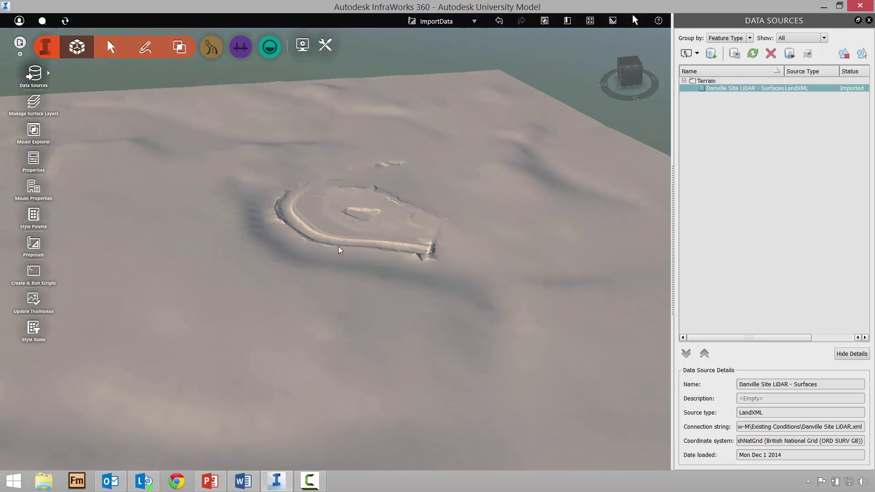
scroll(306, 241, up, 3)
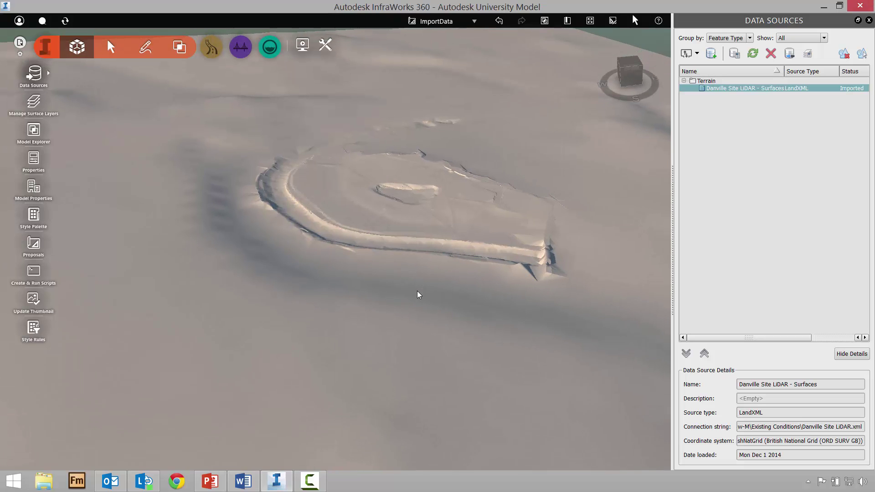
middle_drag(418, 294, 418, 386)
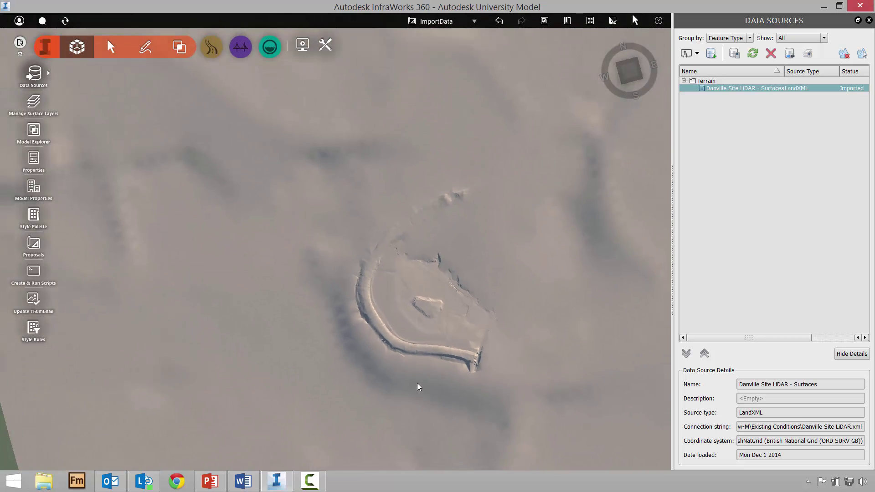
scroll(417, 387, down, 5)
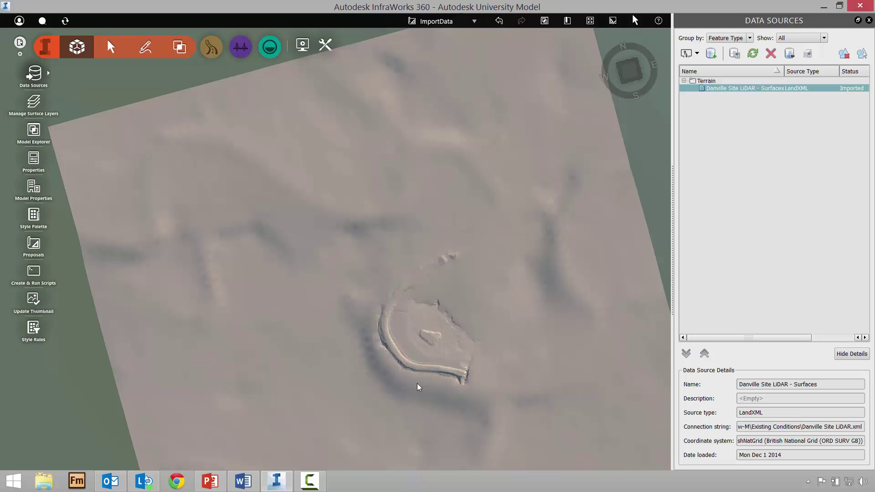
click(627, 72)
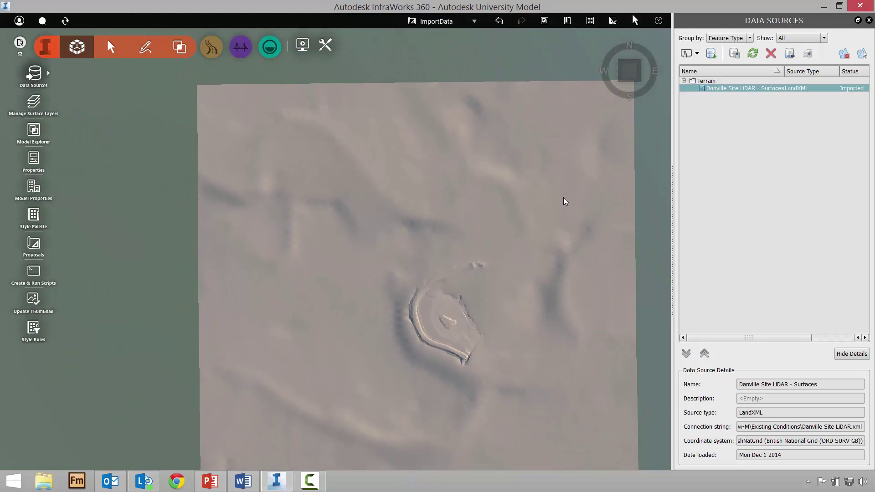
Add the SDF files Danville_Buildings, Danville_Water and Underground Utilities together as data sources
click(697, 54)
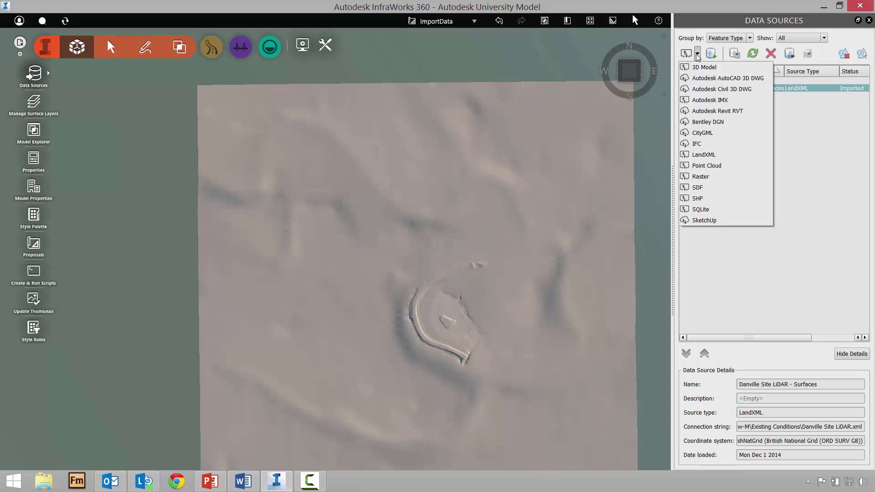
click(724, 188)
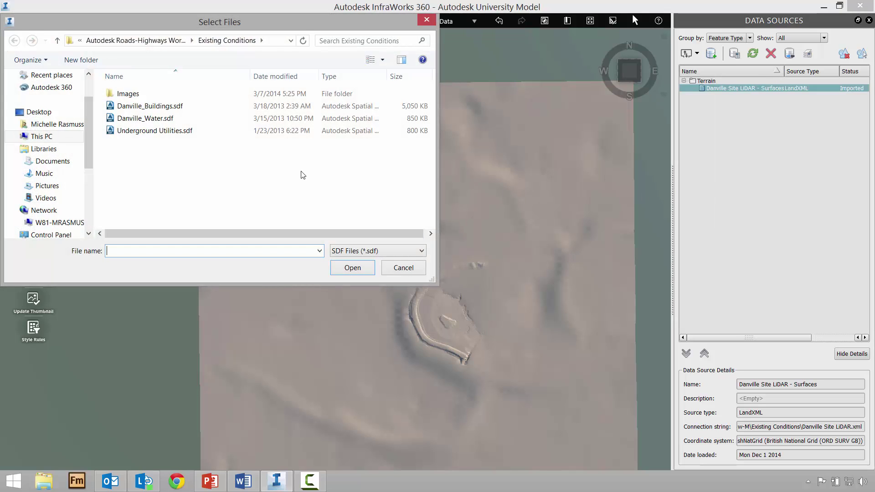
click(151, 107)
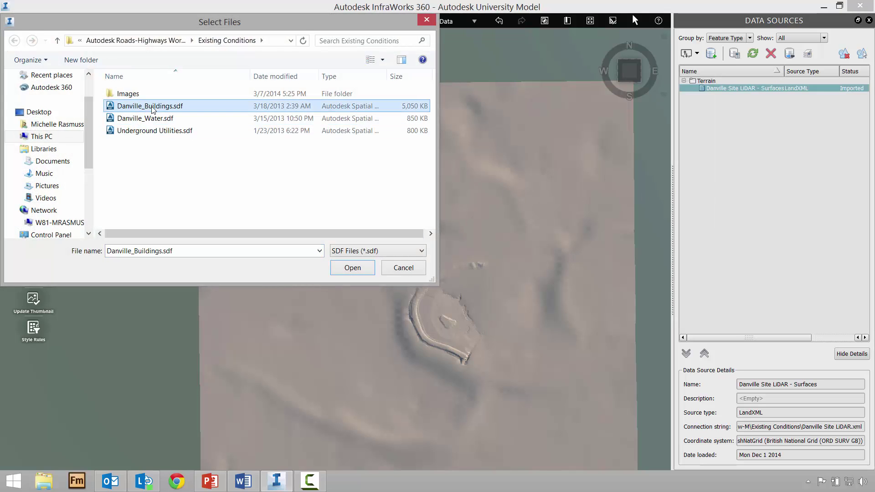
shift+click(167, 133)
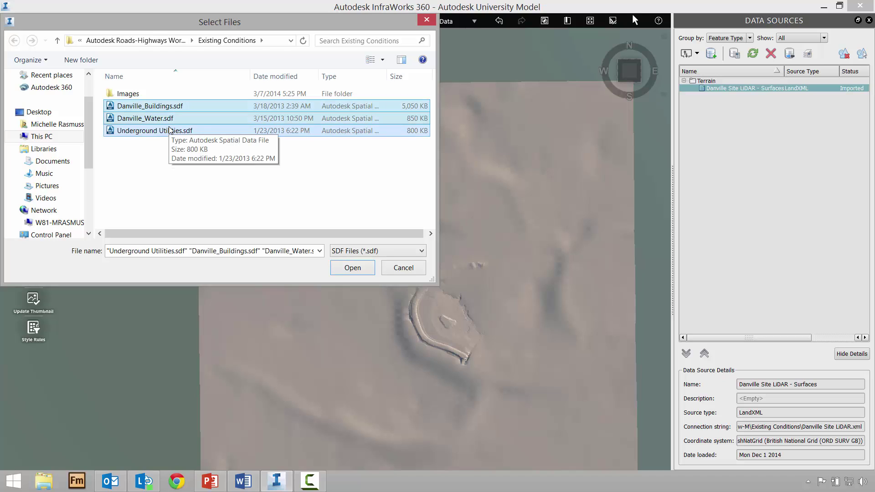
click(359, 271)
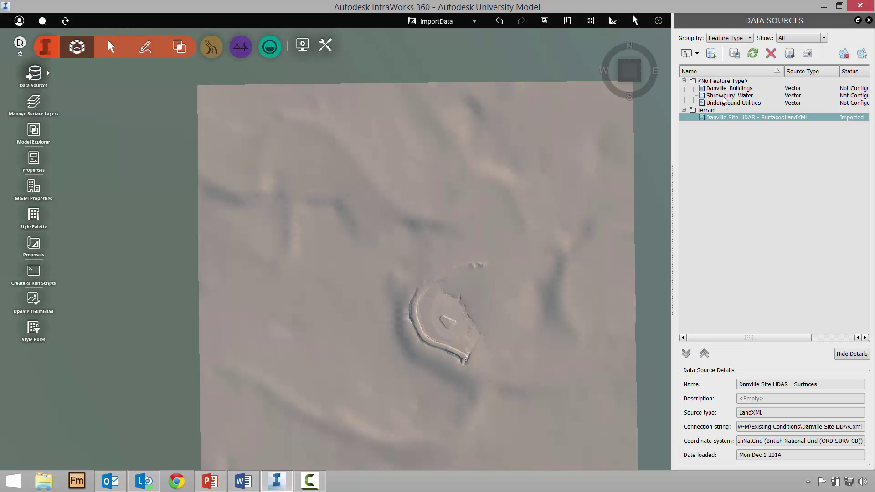
Configure the Shrewbury_Water source as type Water Areas with the BritishNatGrid coordinate system
click(724, 97)
double_click(724, 97)
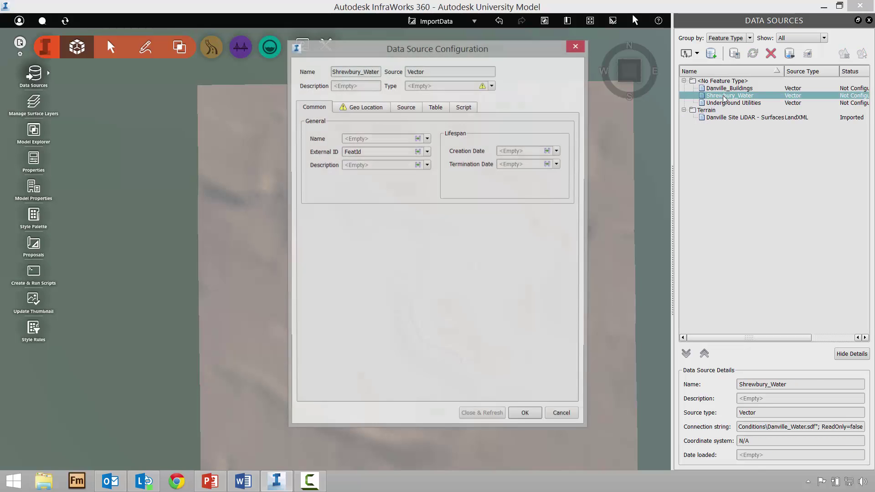
click(492, 87)
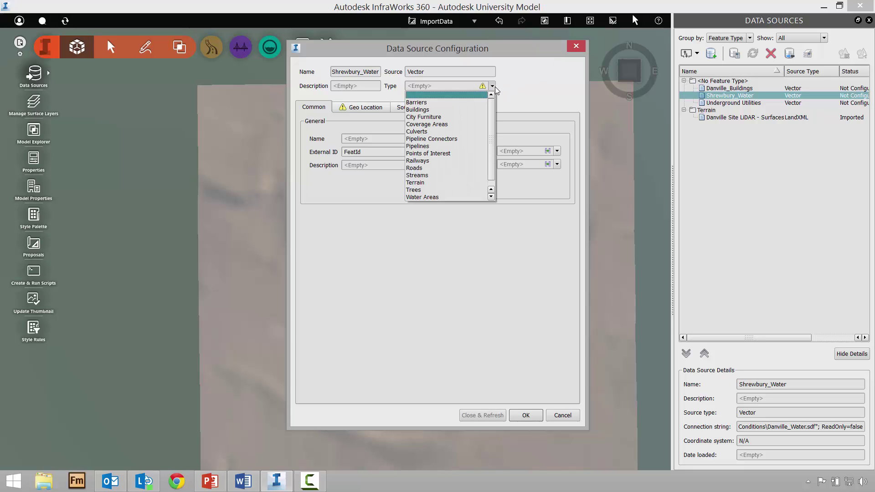
click(452, 198)
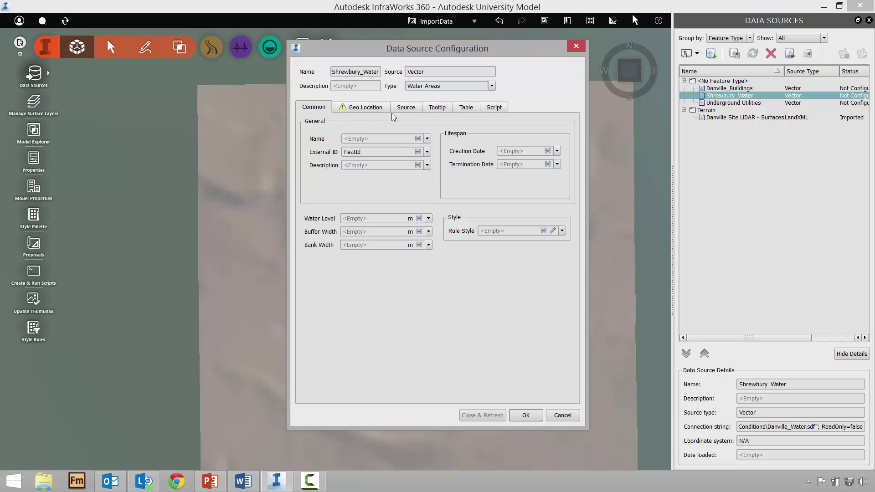
click(378, 108)
click(570, 124)
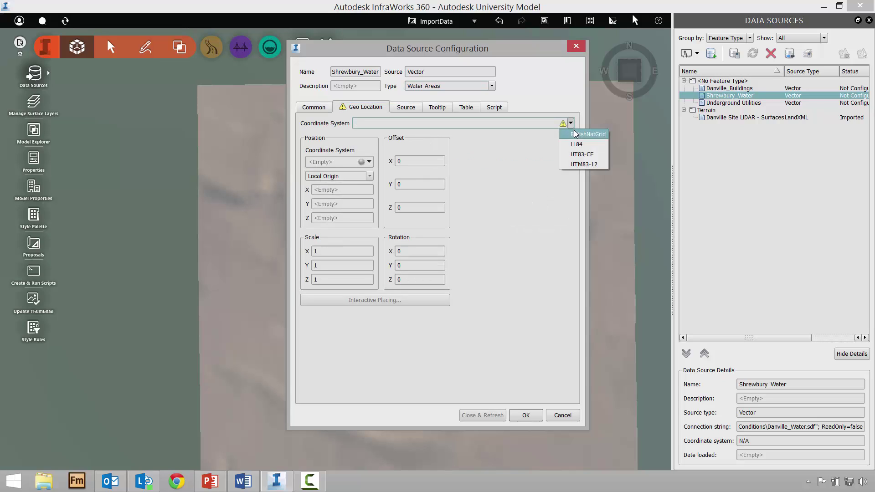
click(576, 131)
Set the water source to Drape, convert closed polylines to polygons, and refresh the model with it
click(395, 106)
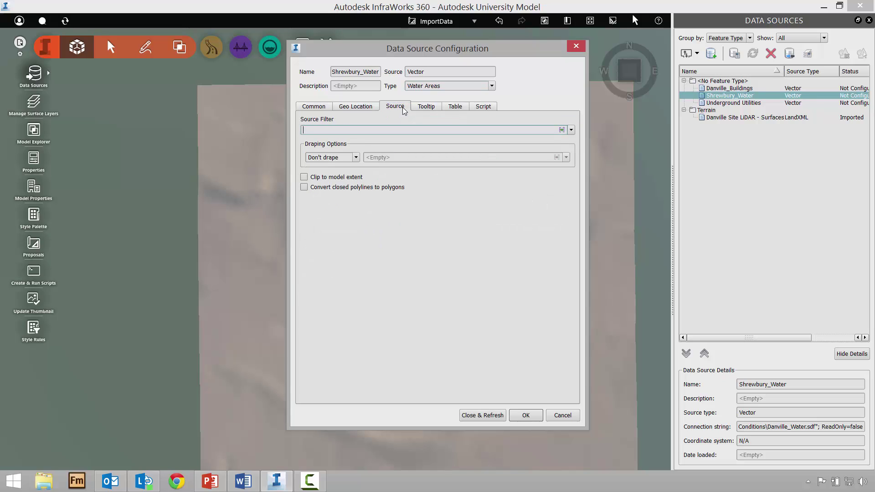
click(359, 158)
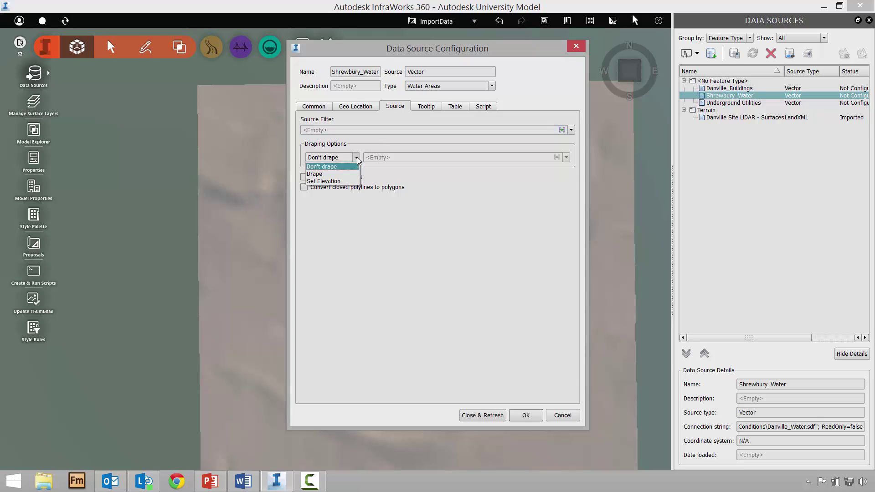
click(337, 174)
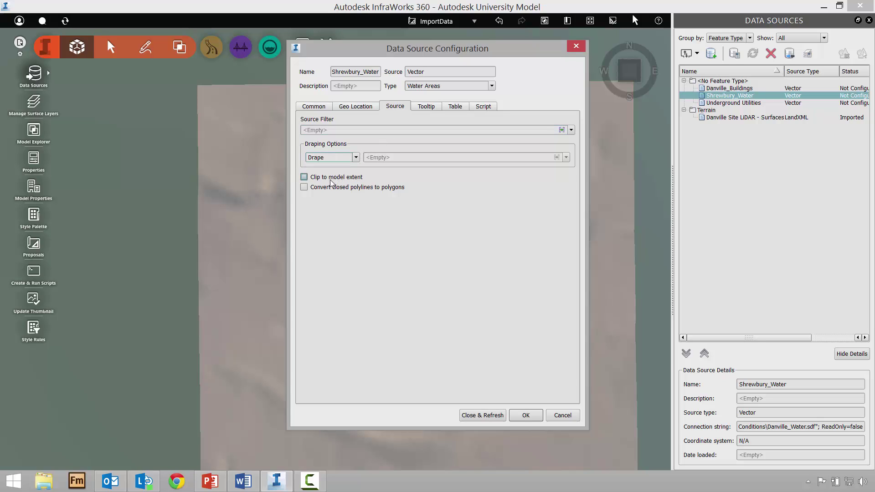
click(305, 188)
click(484, 414)
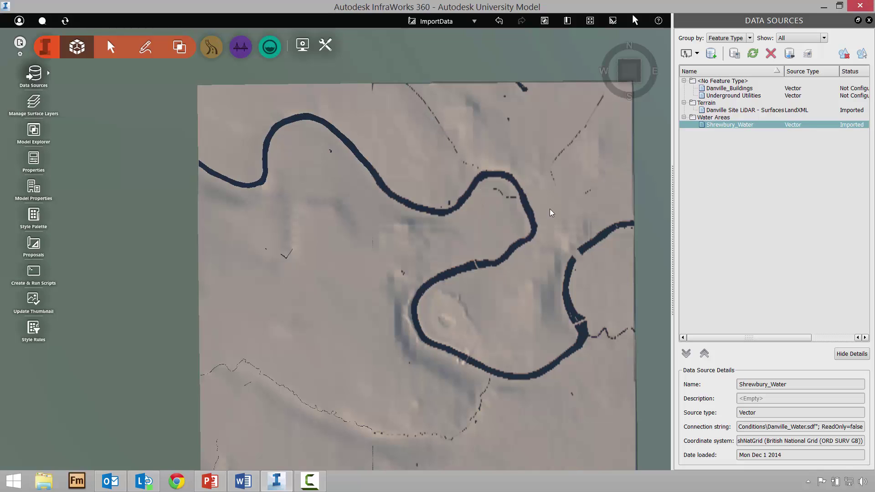
Open the configuration of the Danville_Buildings source and set its type to Buildings
click(725, 90)
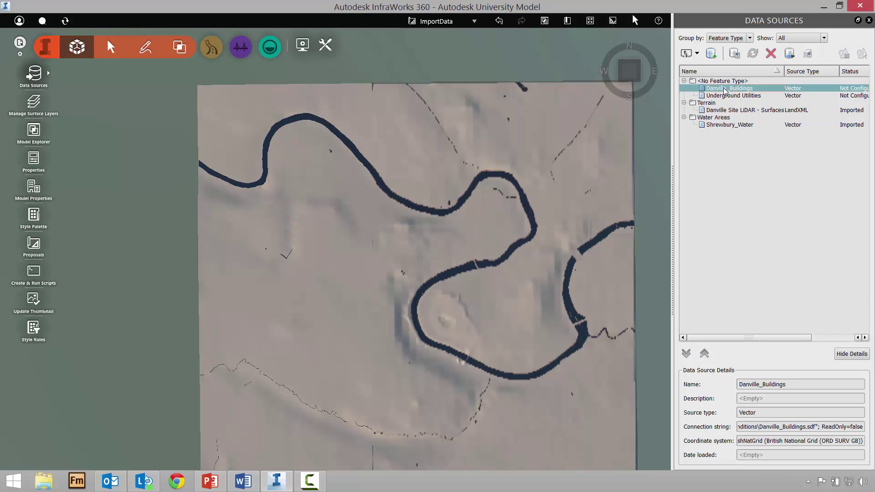
double_click(726, 89)
click(493, 86)
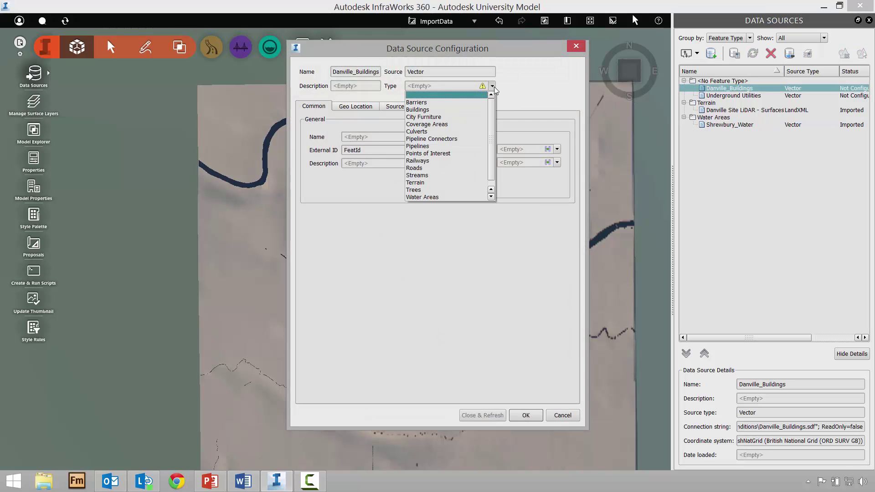
click(424, 110)
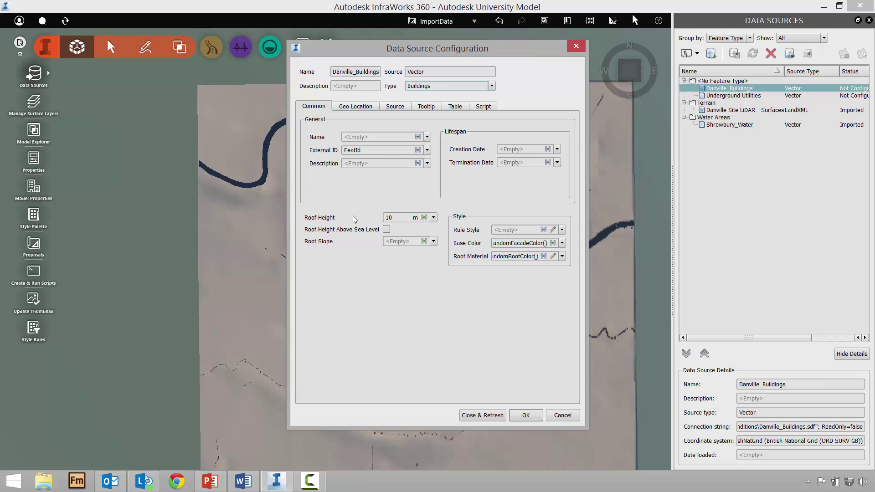
Set the Danville_Buildings roof height to the expression Stories * 3.1, replacing the fixed value
click(424, 218)
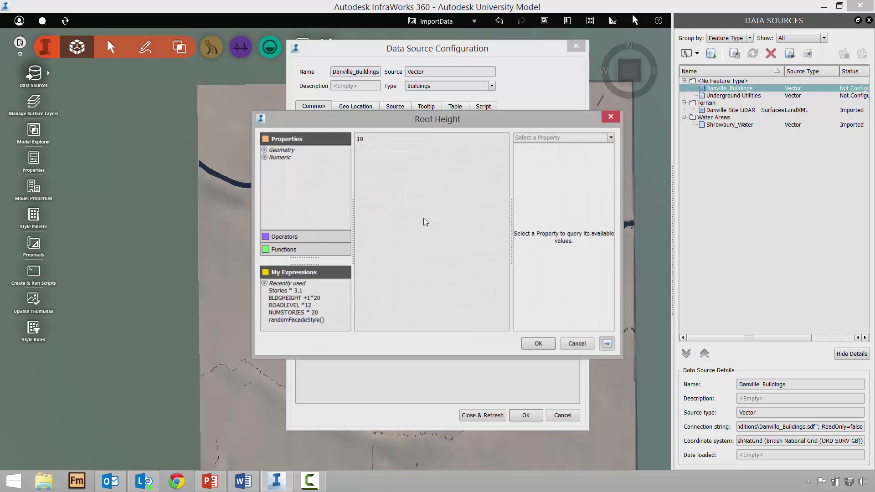
click(265, 157)
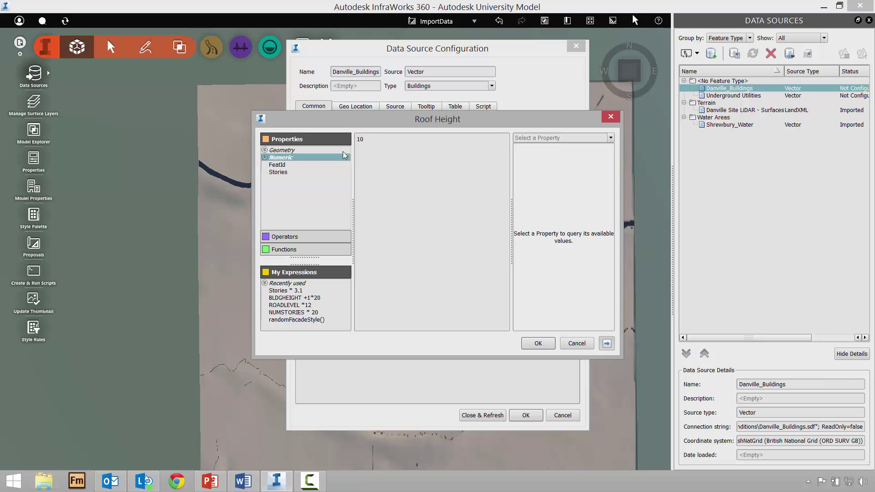
key(BackSpace)
key(BackSpace)
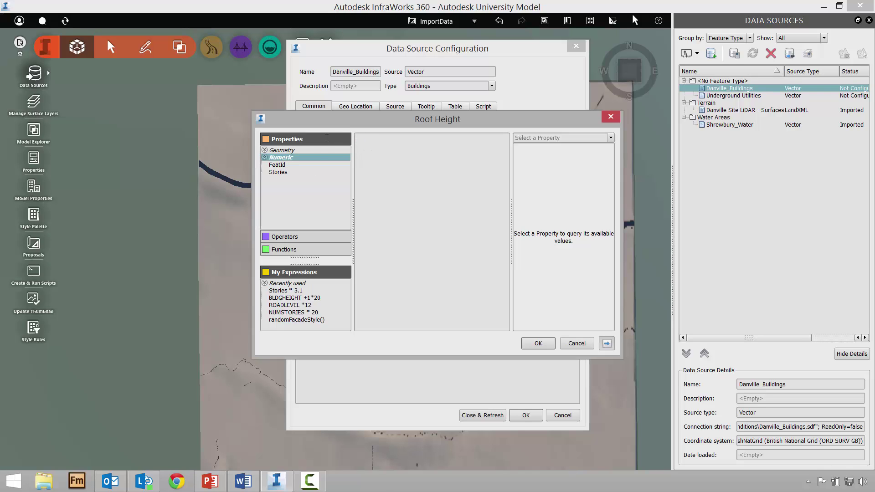
double_click(280, 172)
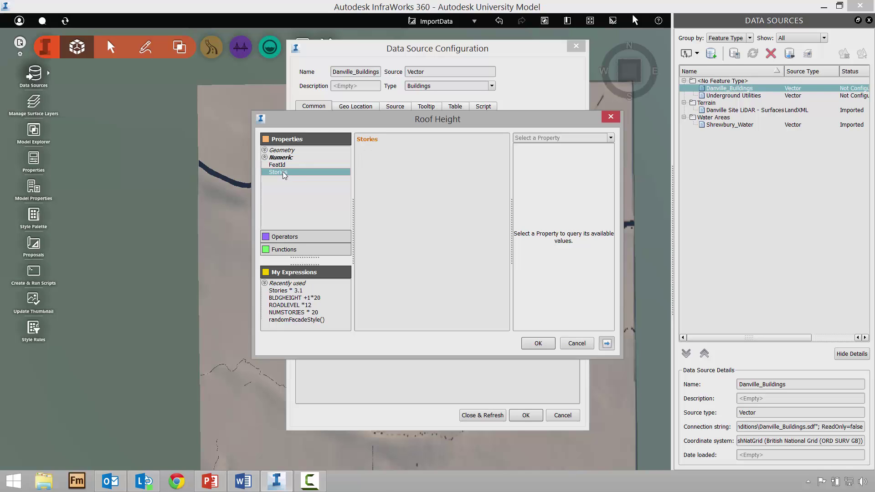
click(293, 236)
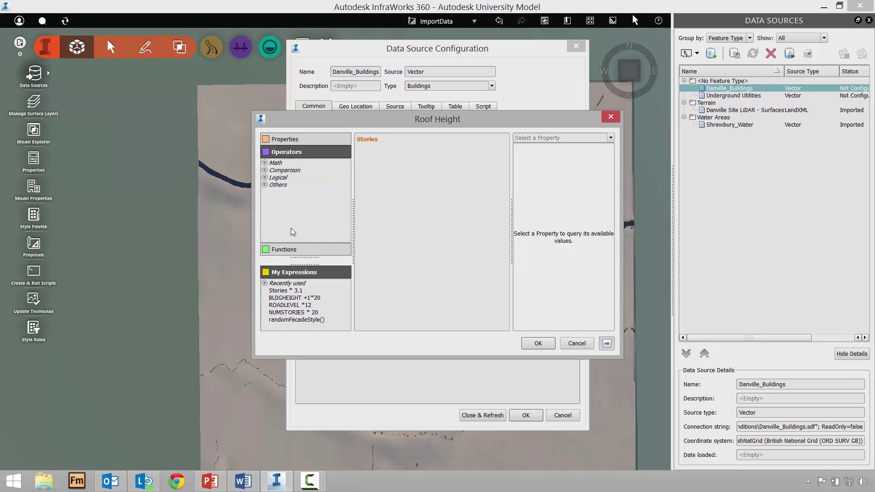
click(268, 163)
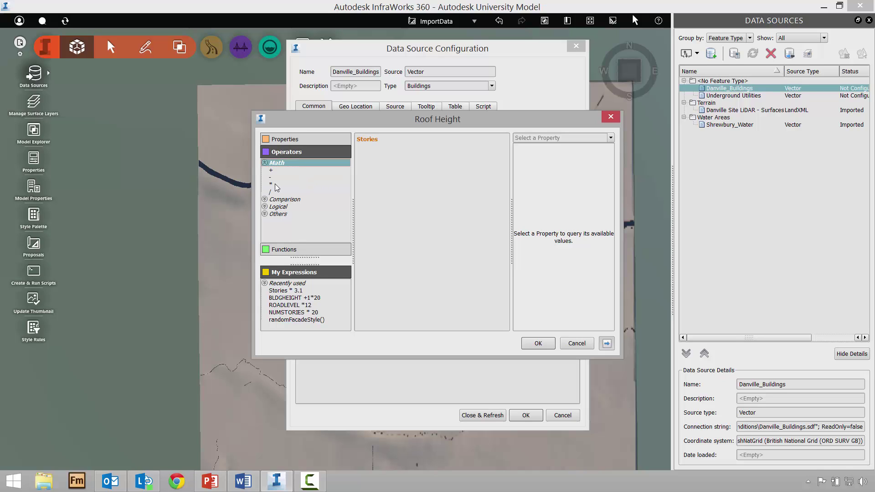
double_click(276, 185)
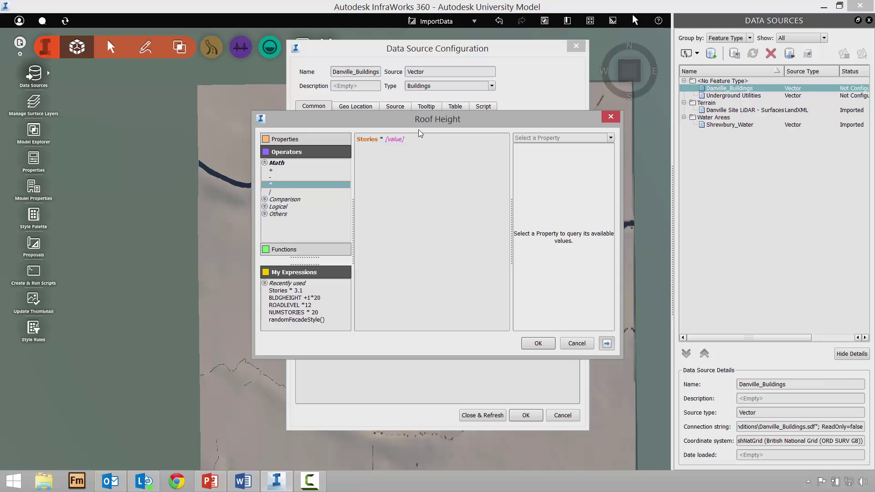
double_click(395, 138)
text(3.1)
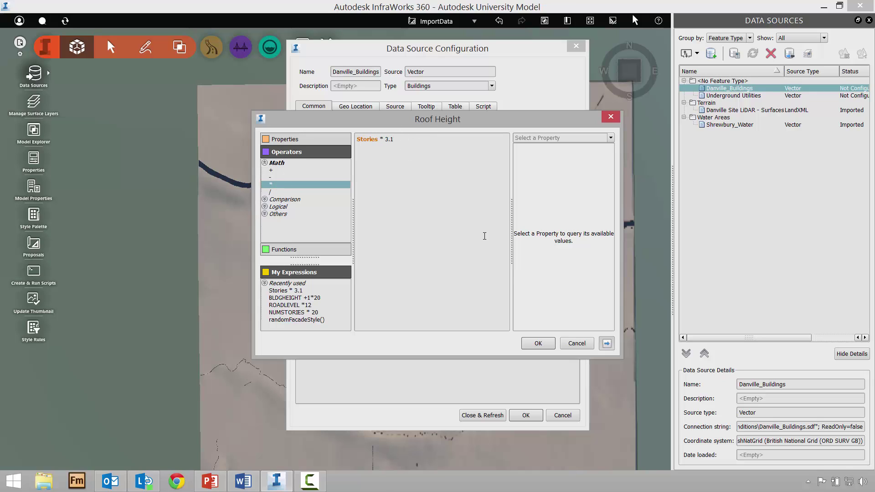
click(532, 342)
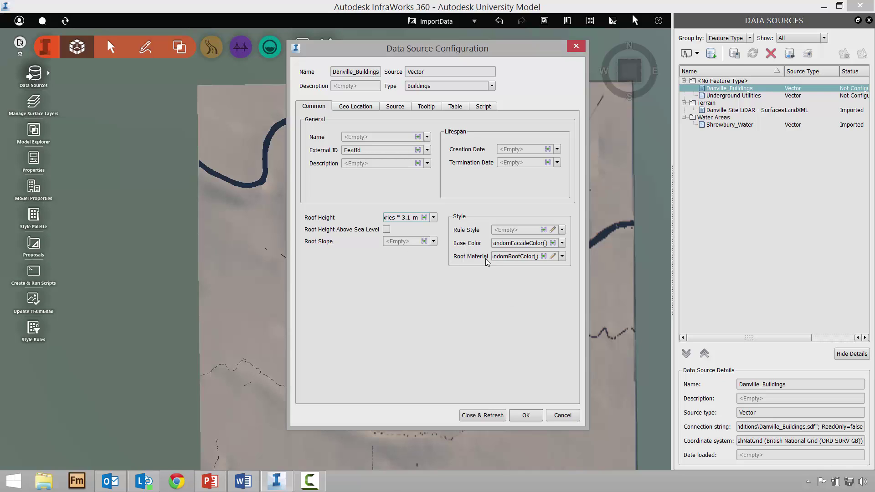
Check the buildings' coordinate system, set their draping option to Drape, and close the configuration with a model refresh
click(366, 107)
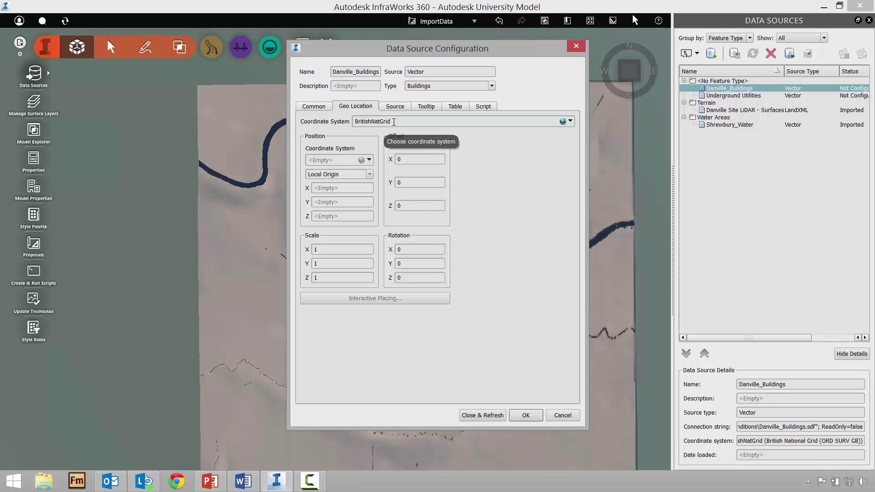
click(394, 107)
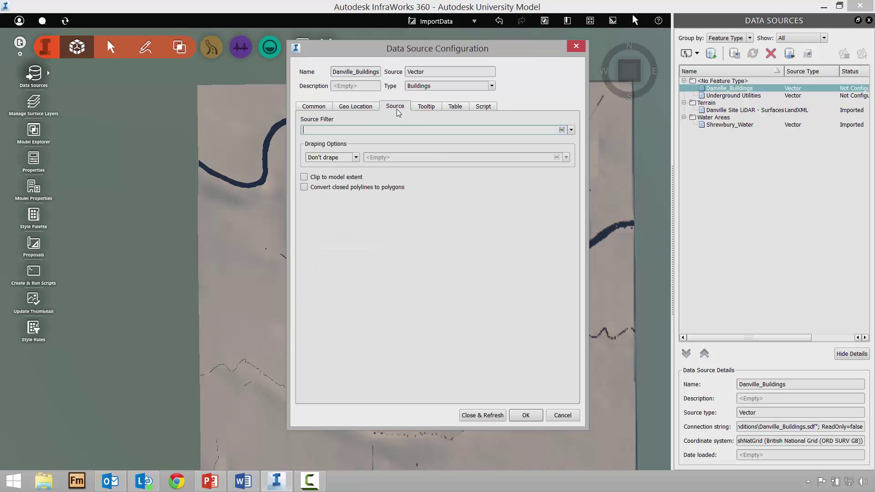
click(356, 158)
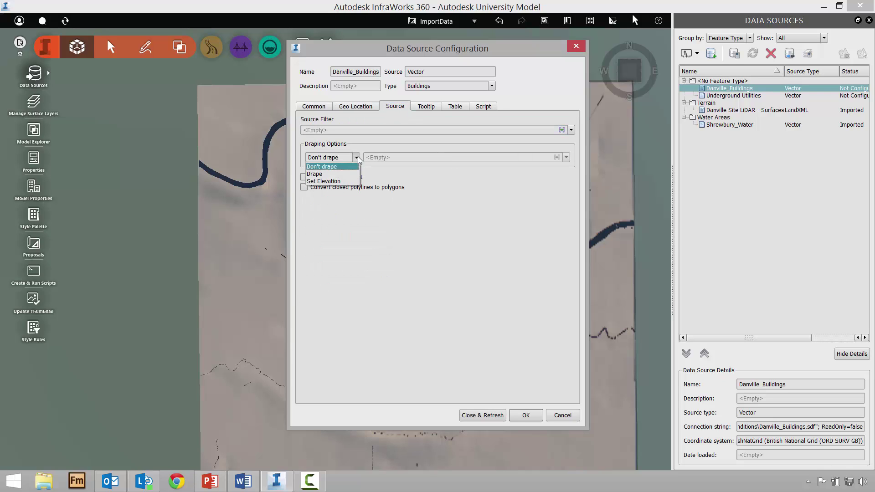
click(322, 174)
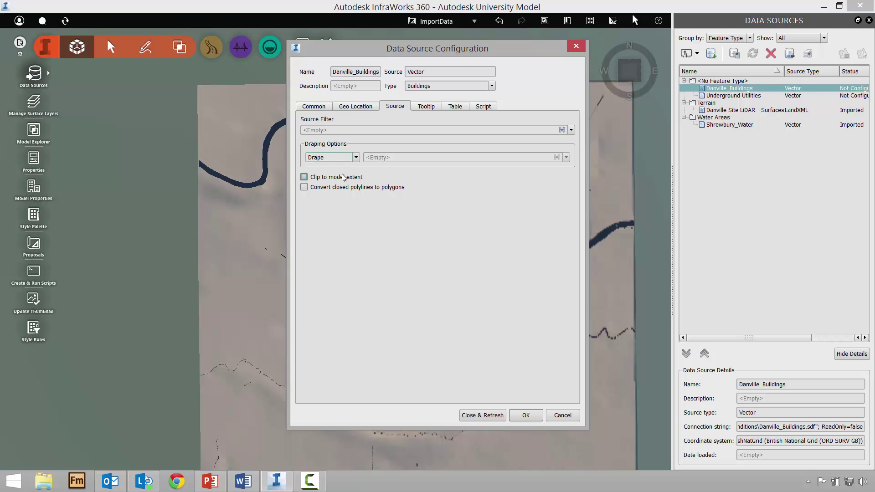
click(492, 415)
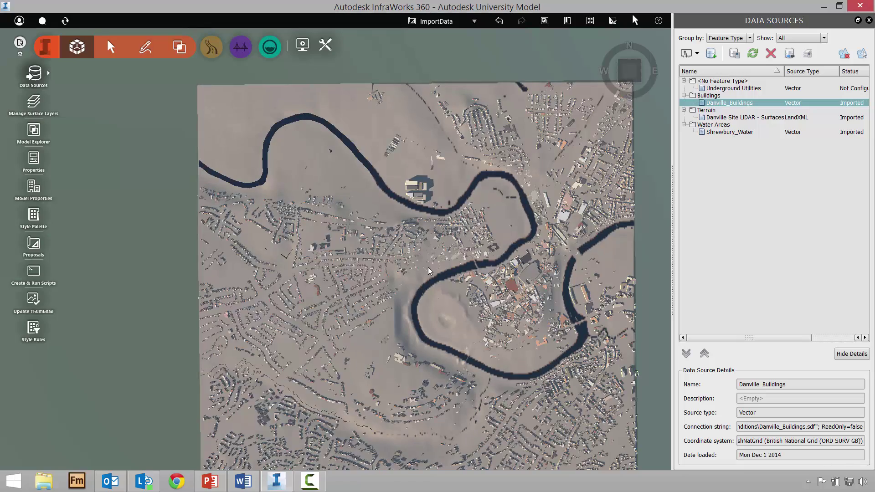
Inspect the imported buildings, switch the active proposal to StylizeData, and close the data sources list
drag(424, 231, 404, 209)
scroll(404, 209, up, 10)
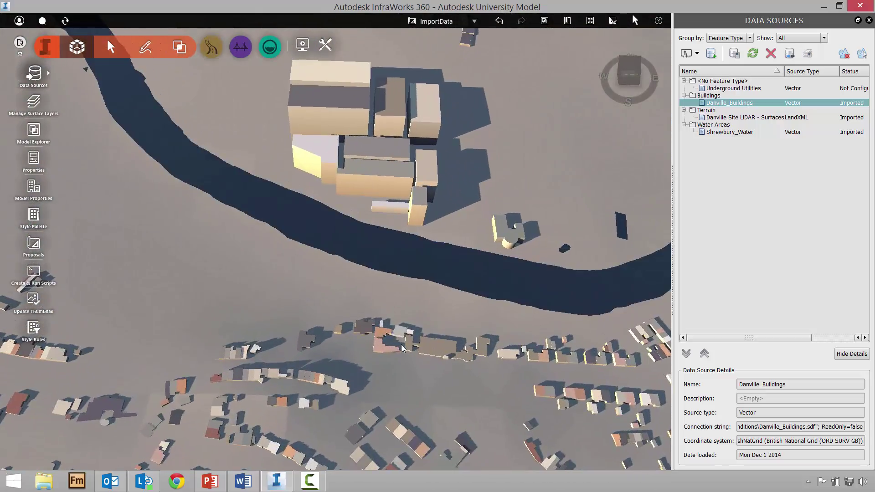
drag(401, 345, 395, 244)
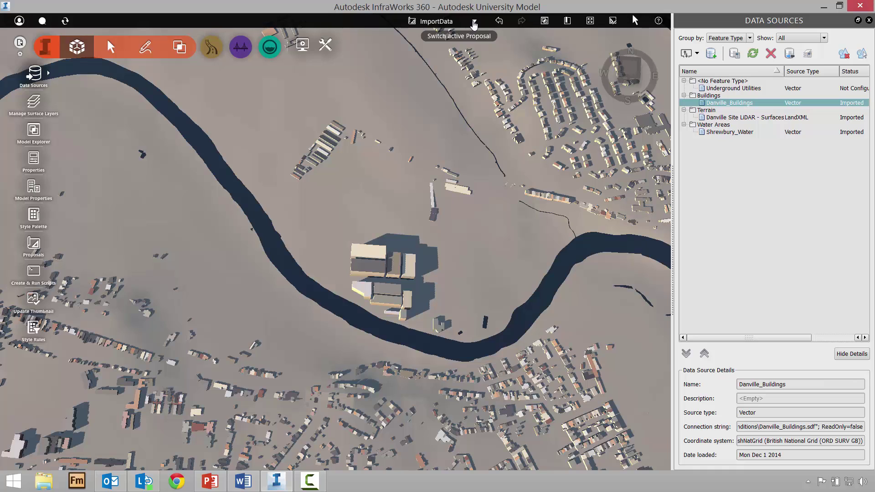
click(470, 23)
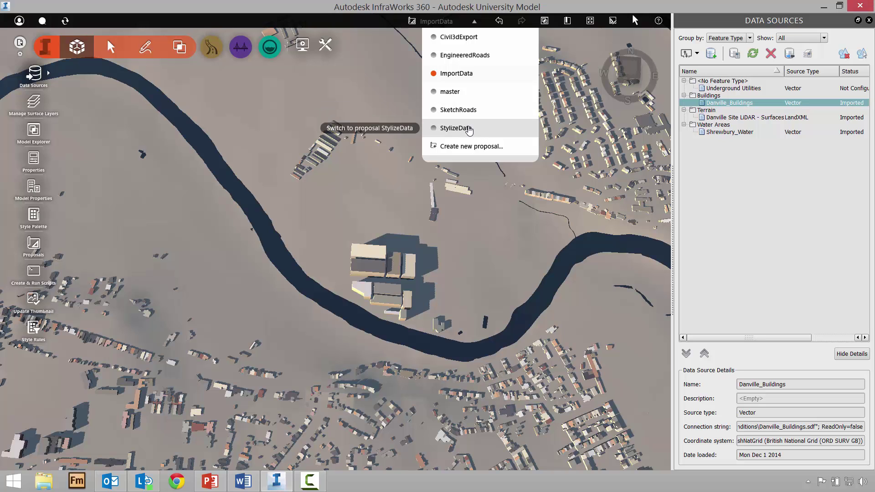
click(469, 129)
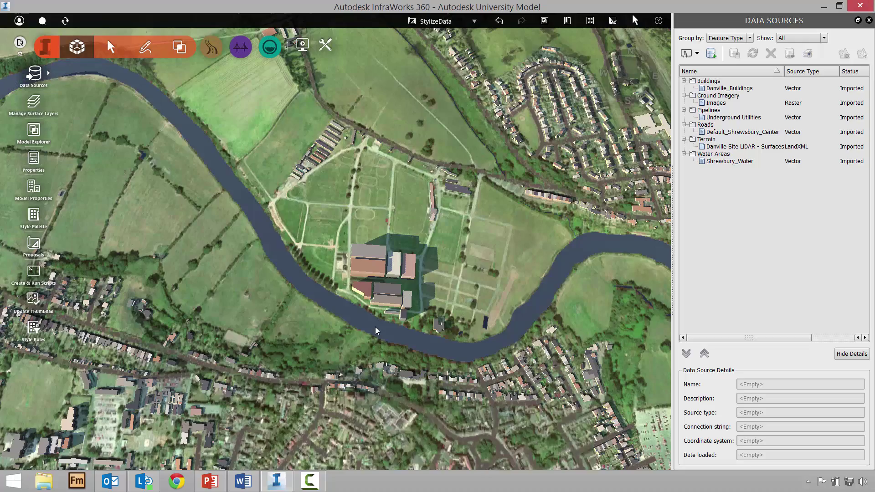
scroll(372, 309, up, 5)
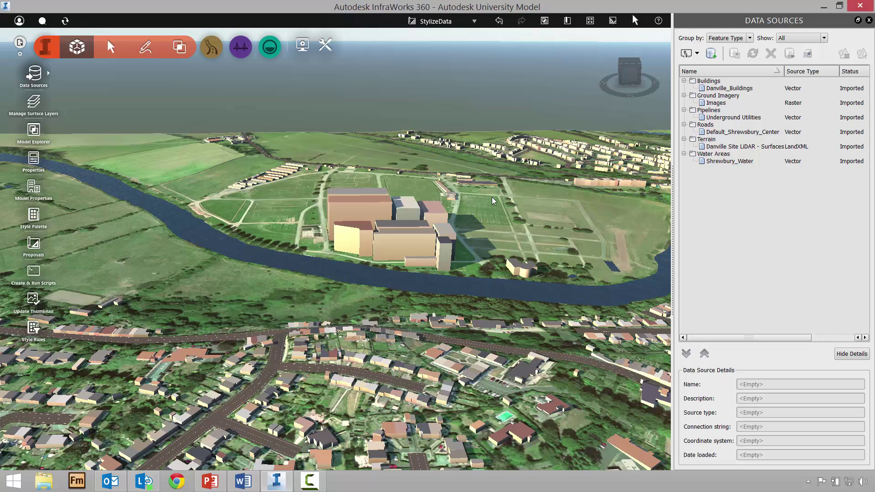
click(869, 20)
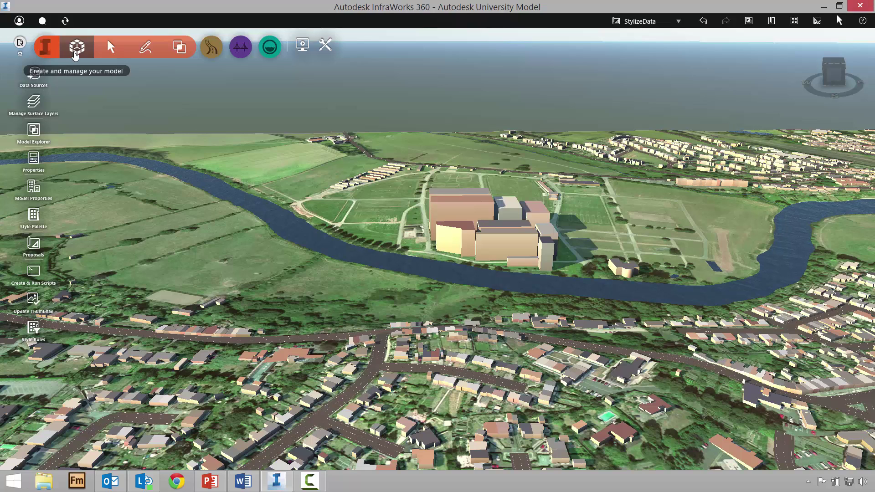
Open the style rules and add a new building rule named SmallBusiness
click(33, 328)
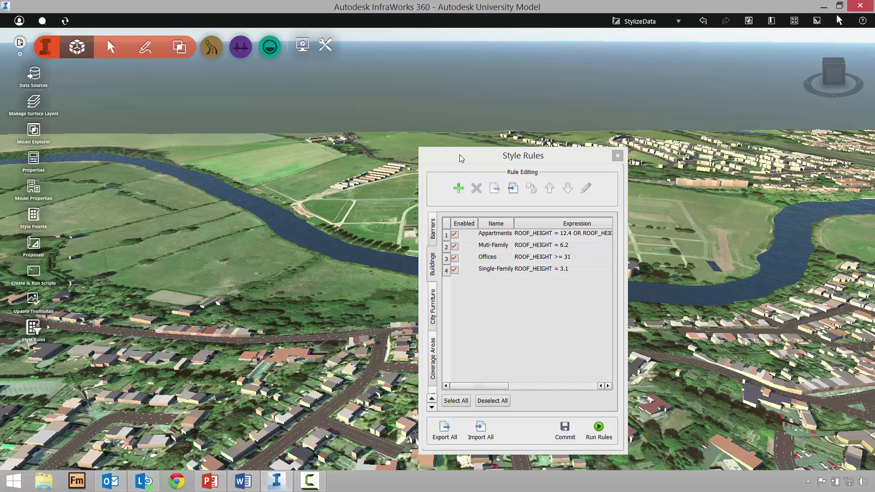
drag(486, 157, 688, 121)
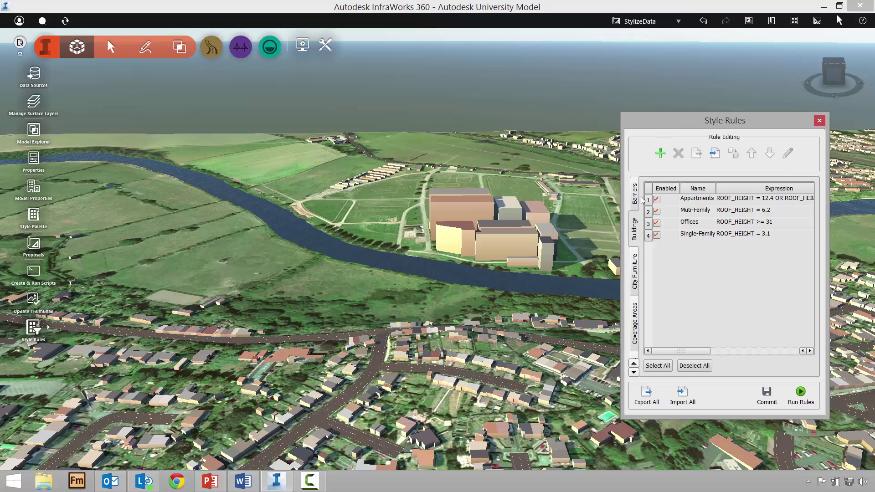
click(660, 153)
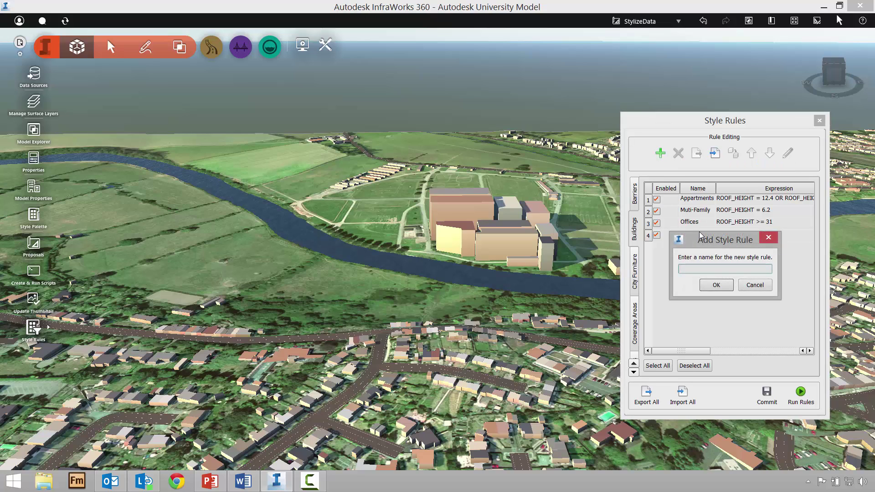
text(SmallBusiness)
click(717, 285)
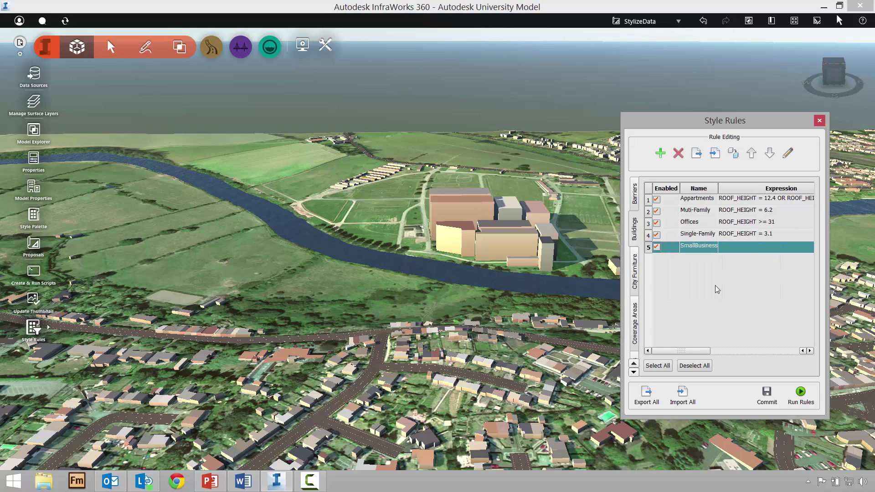
Edit the SmallBusiness rule and begin its filter expression with ROOF_HEIGHT =, selecting the value placeholder
double_click(693, 248)
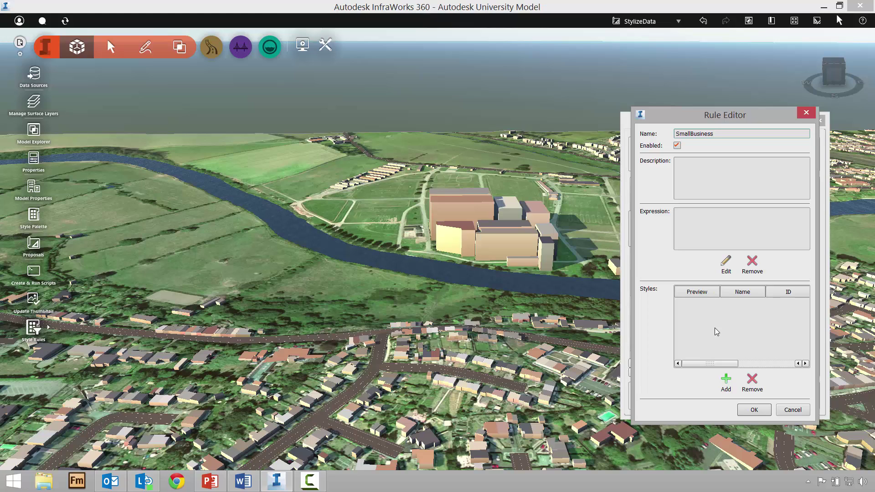
click(726, 263)
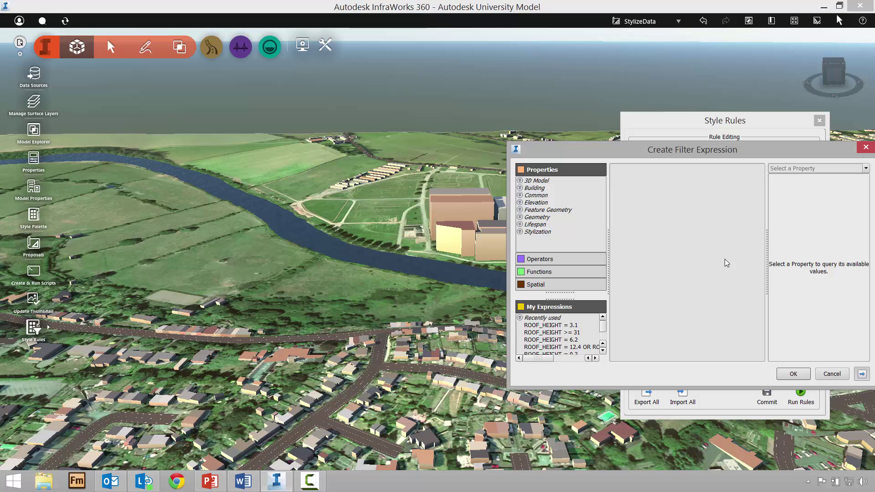
click(522, 188)
double_click(556, 204)
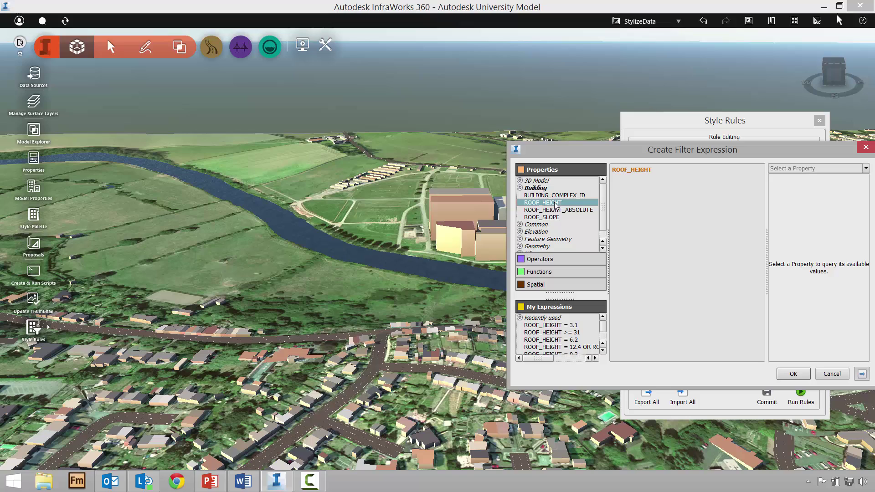
click(547, 259)
click(540, 201)
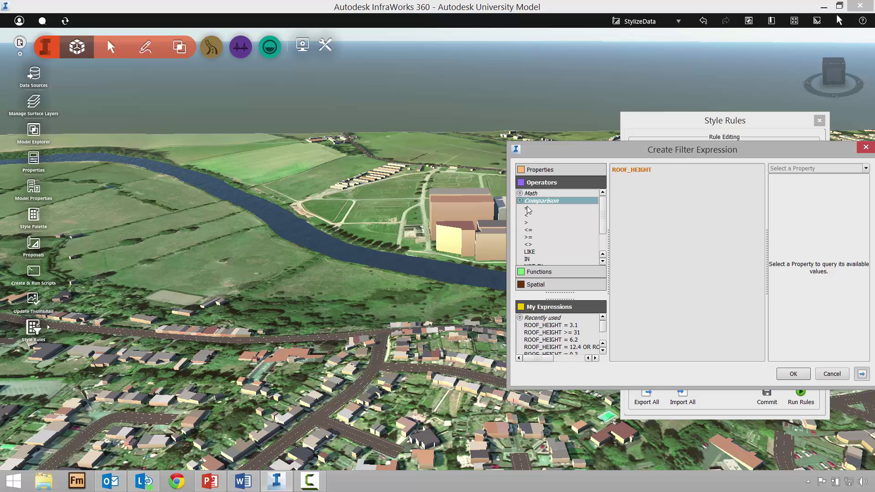
double_click(528, 208)
click(668, 170)
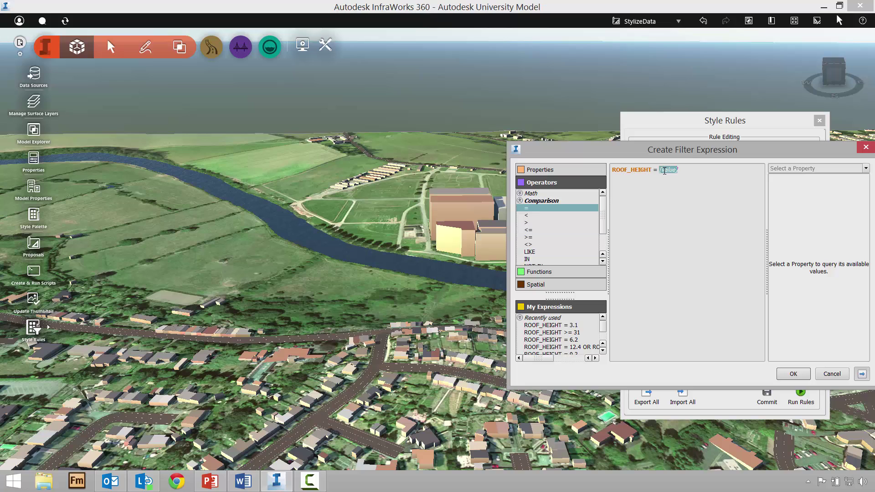
Query the available values of the ROOF_HEIGHT property in the filter expression dialog
drag(656, 149, 604, 146)
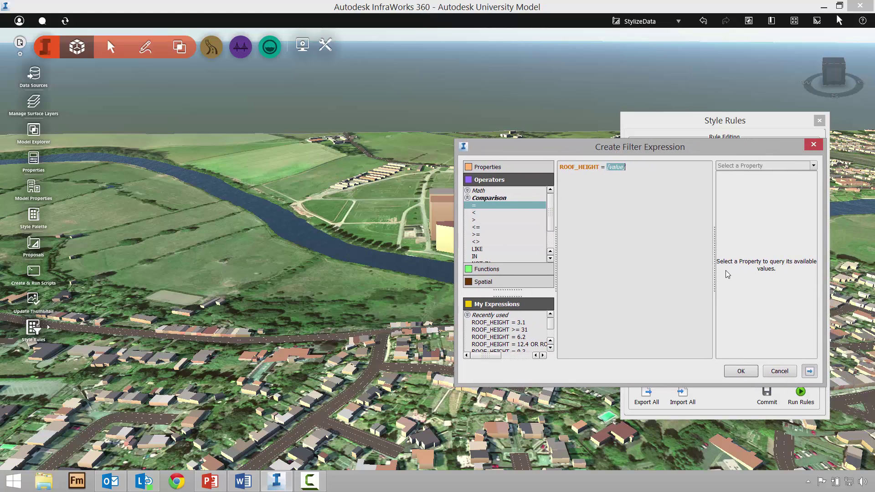
click(814, 373)
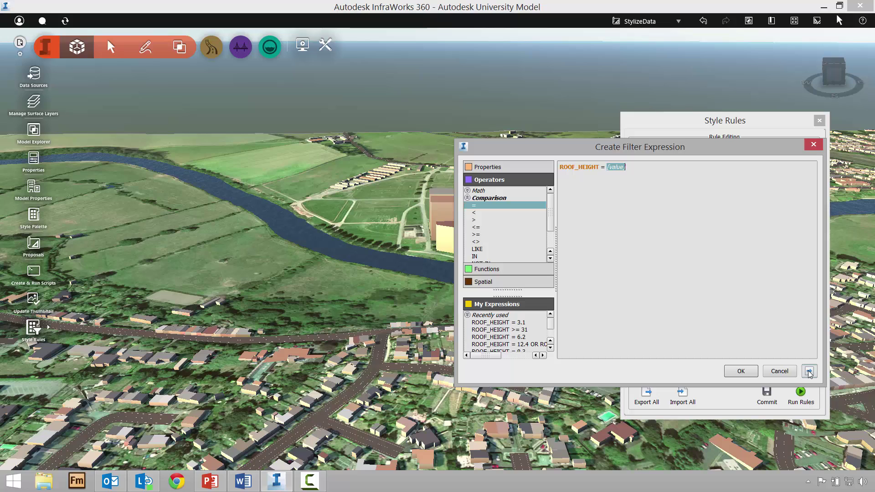
click(810, 373)
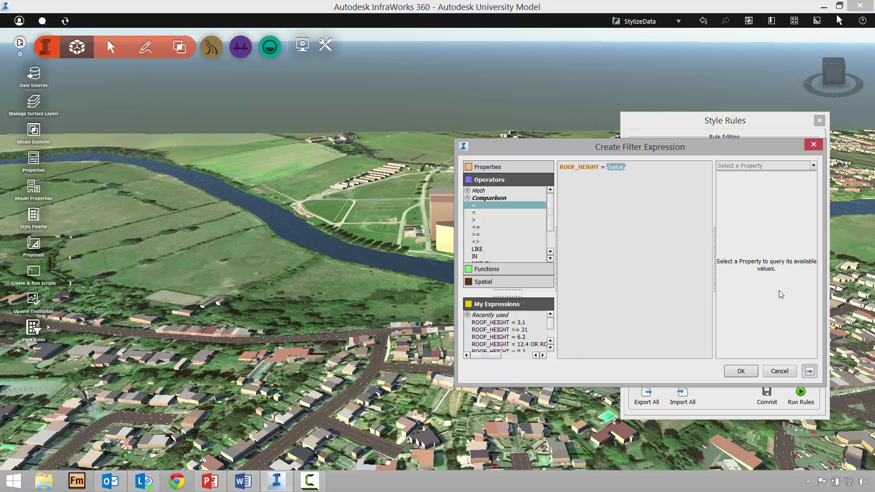
click(814, 166)
scroll(770, 209, down, 2)
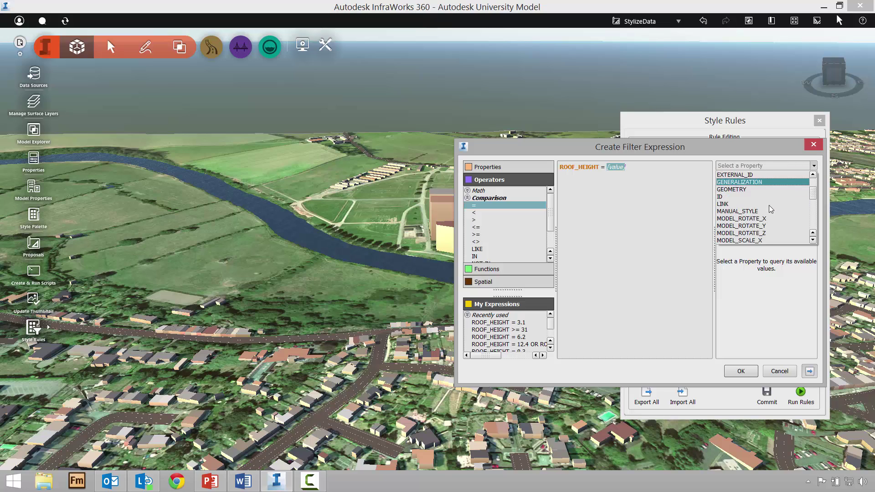
scroll(771, 208, down, 4)
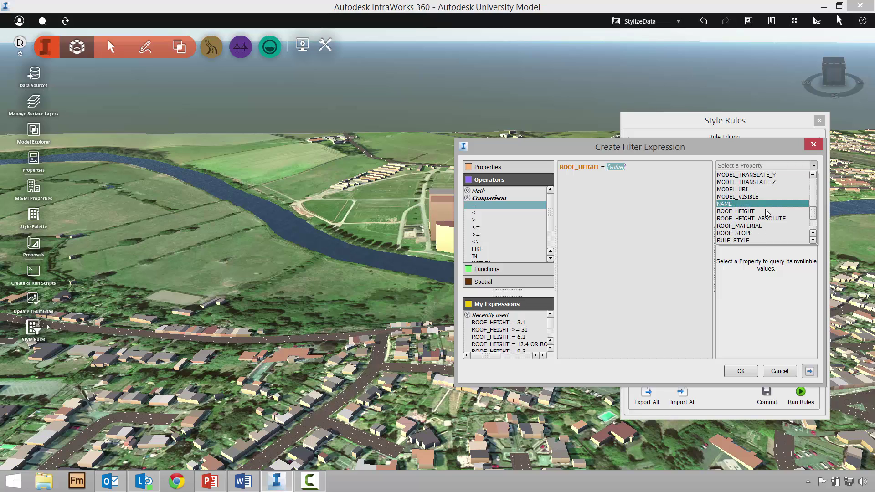
click(766, 212)
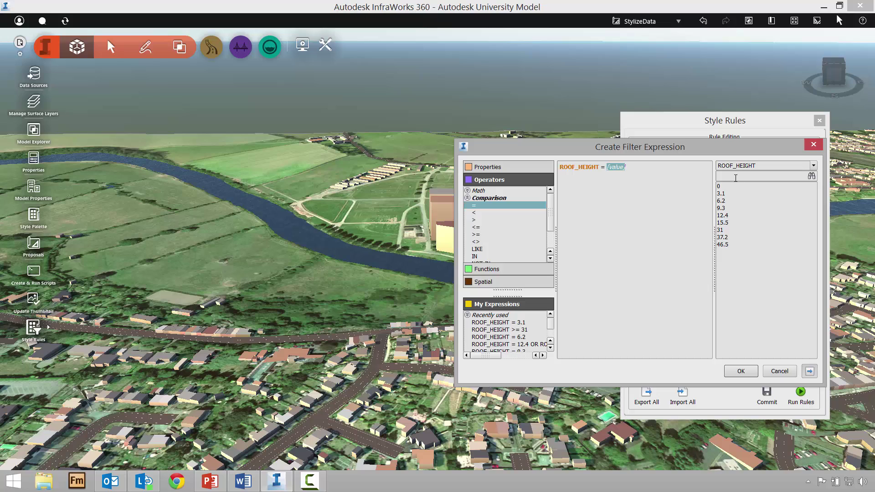
Complete the filter as ROOF_HEIGHT = 9.3, assign the Blackbird brick facade to the SmallBusiness rule, and save the rule
double_click(721, 209)
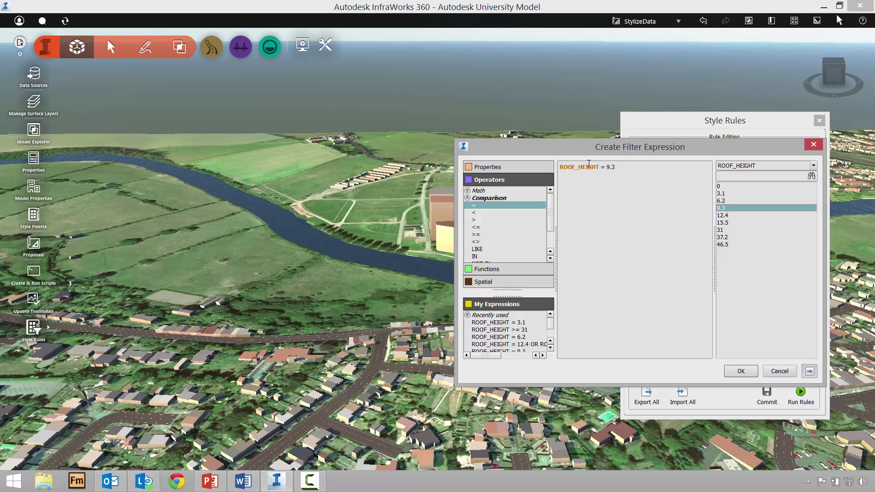
click(742, 372)
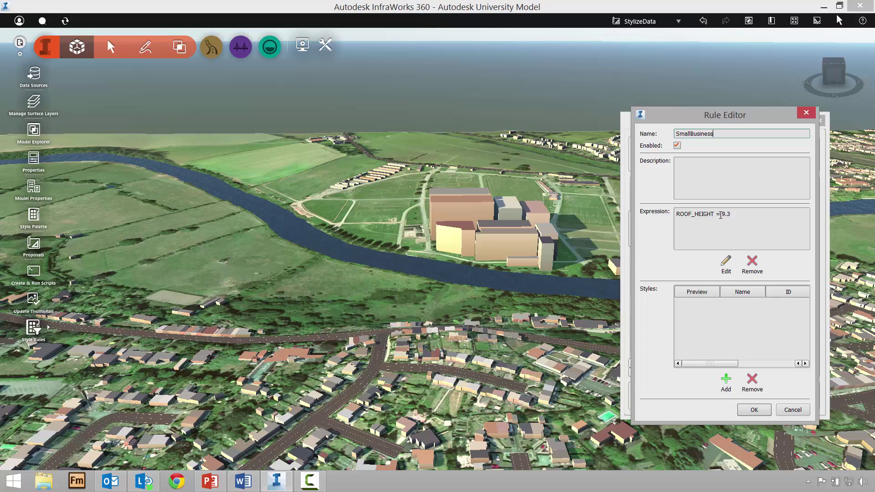
click(726, 382)
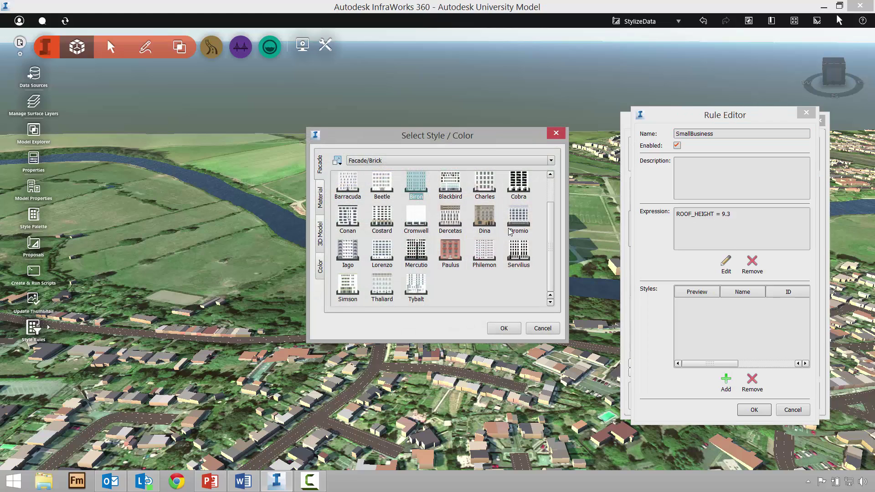
double_click(456, 187)
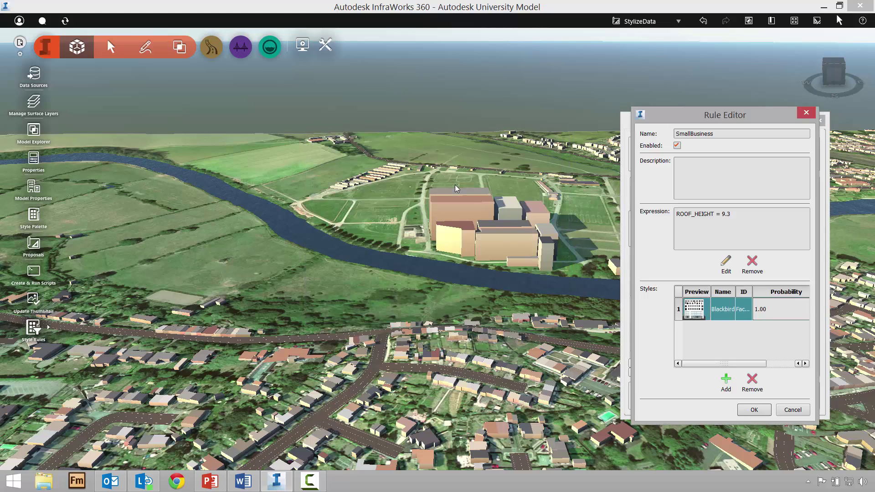
click(755, 409)
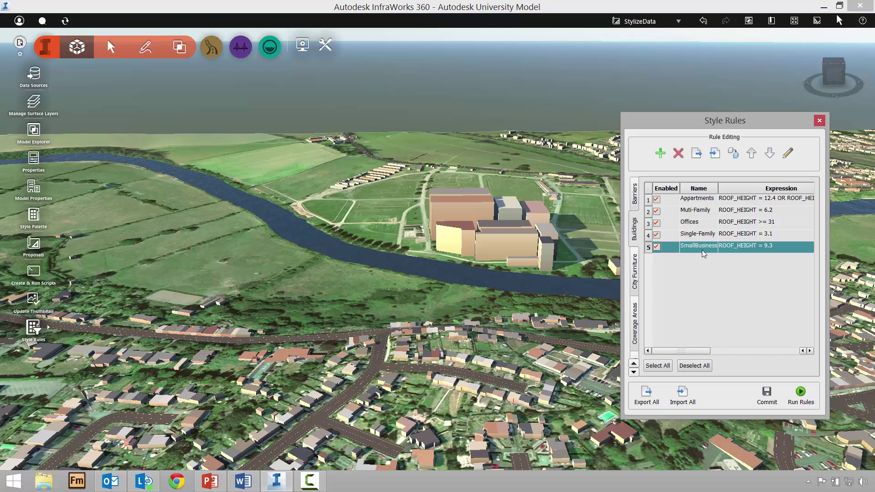
Run the building style rules, inspect the restyled riverside buildings up close, and close the style rules
click(801, 393)
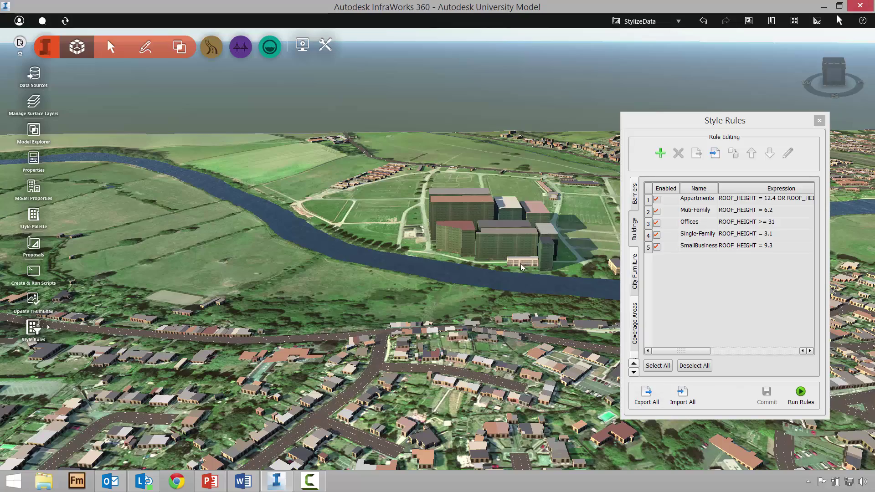
scroll(521, 263, up, 10)
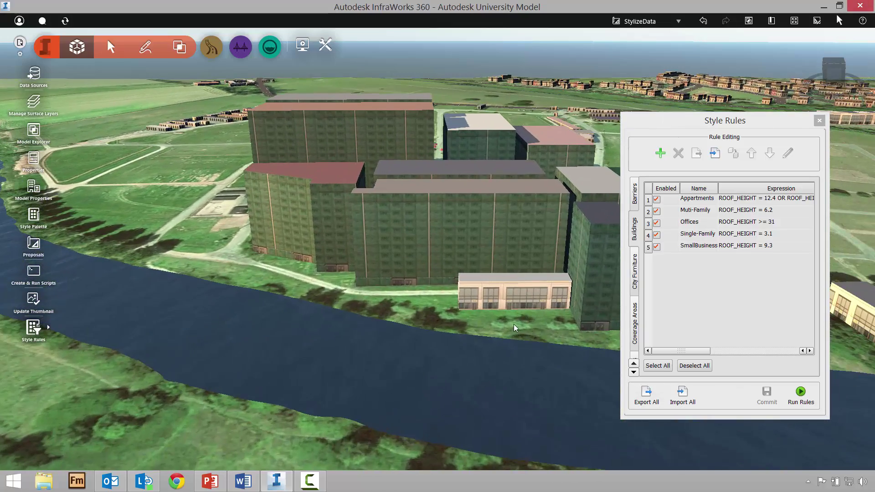
scroll(514, 325, up, 3)
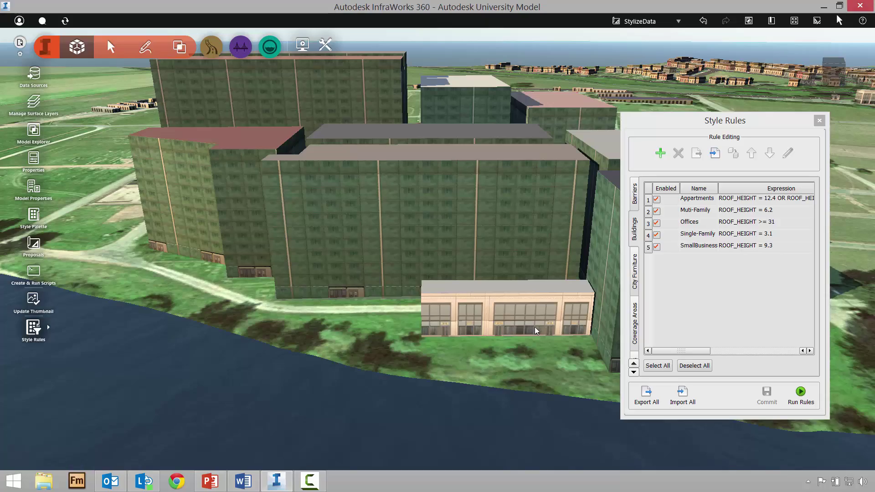
drag(534, 327, 521, 322)
middle_drag(597, 294, 311, 247)
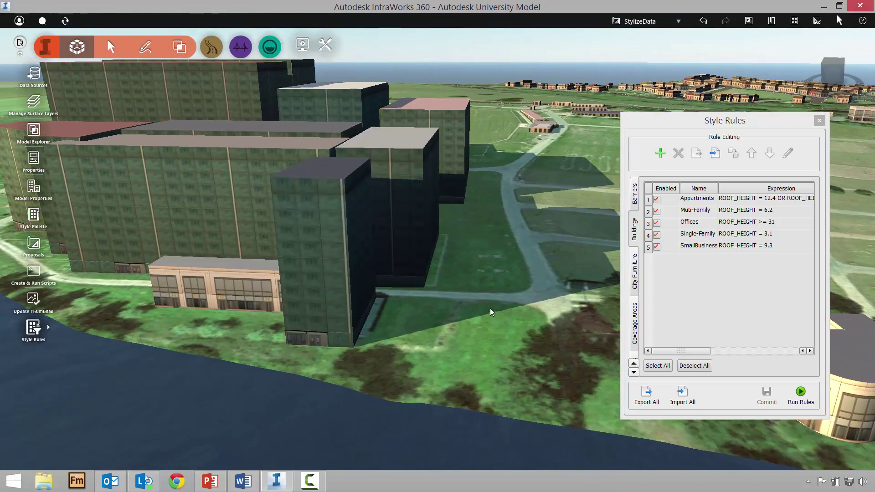
middle_drag(492, 310, 262, 202)
scroll(492, 320, up, 5)
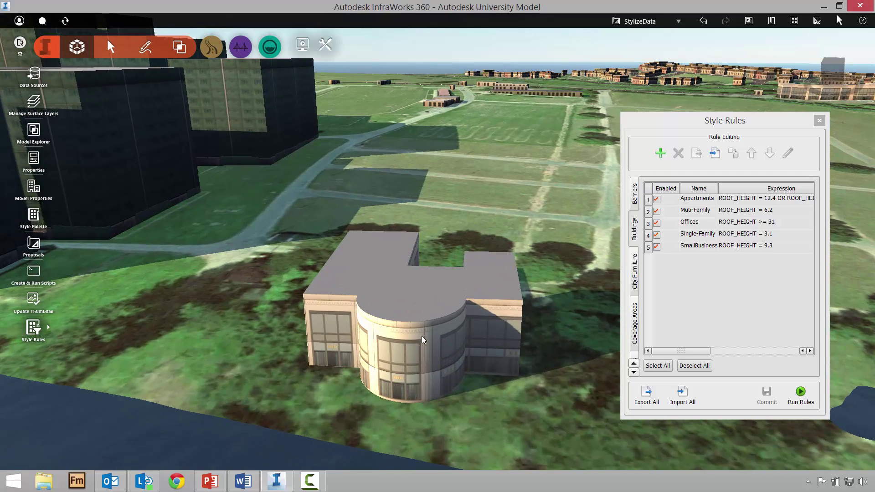
click(820, 120)
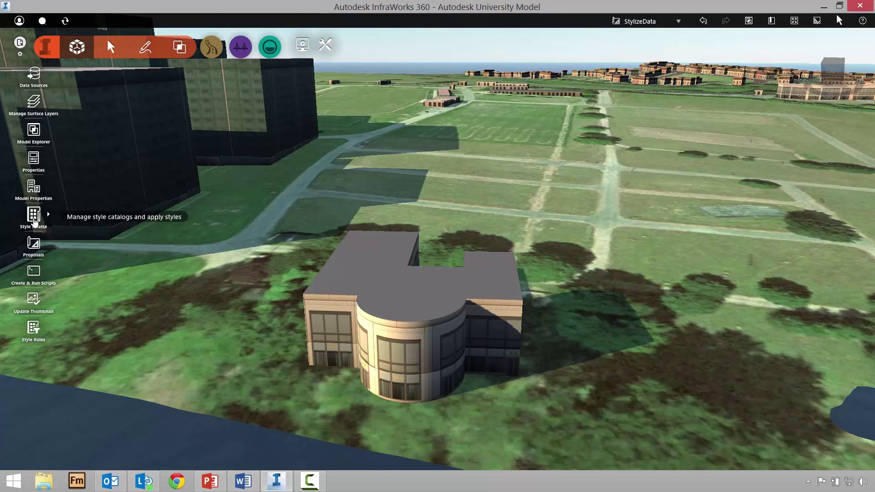
Apply the Boomslang facade from the Marble & Stone catalog to the curved-front building beside the river
click(34, 217)
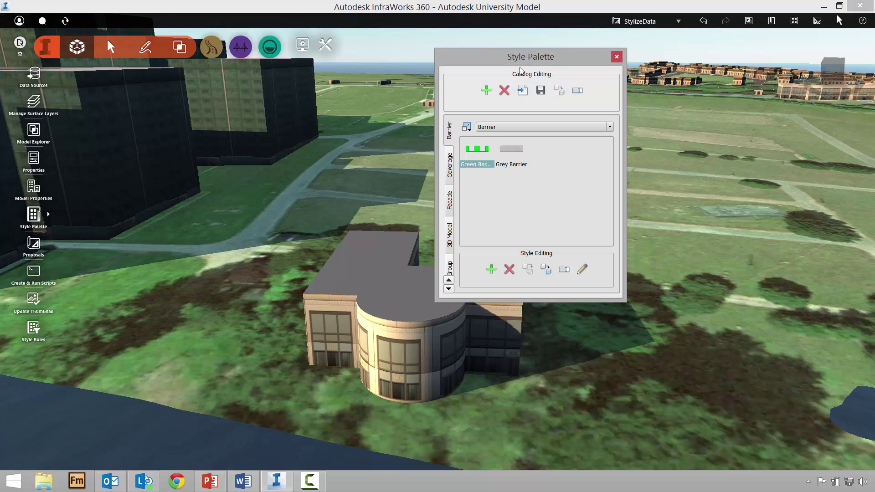
drag(520, 69, 676, 64)
click(606, 200)
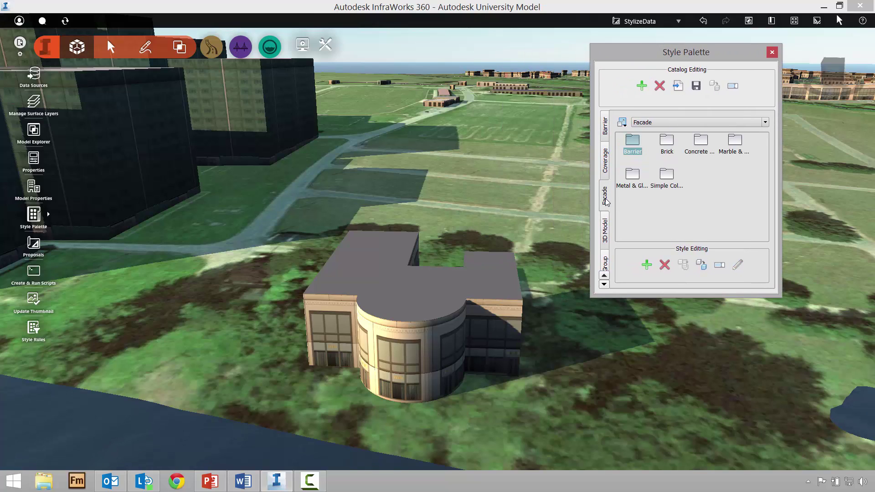
double_click(735, 142)
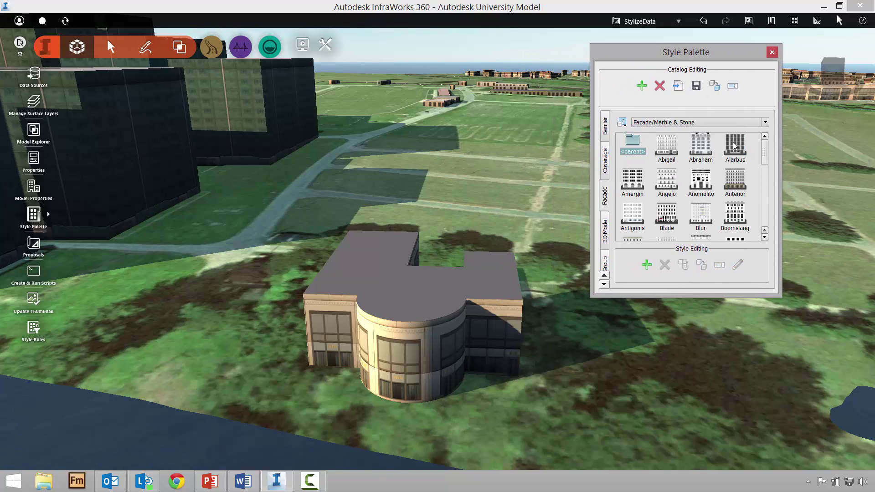
click(738, 214)
drag(739, 216, 443, 336)
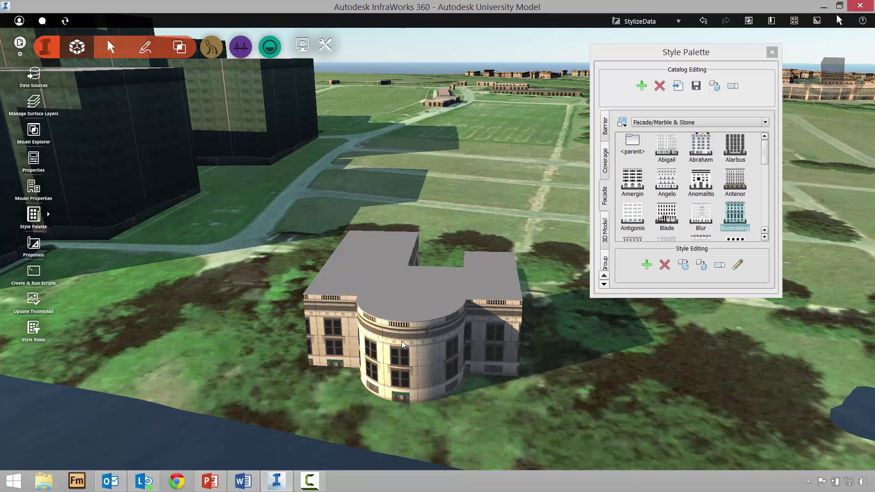
scroll(320, 326, down, 5)
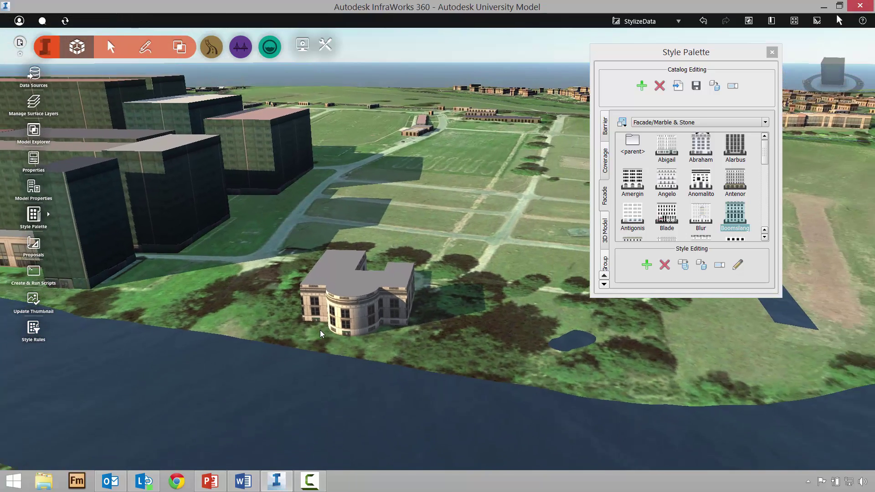
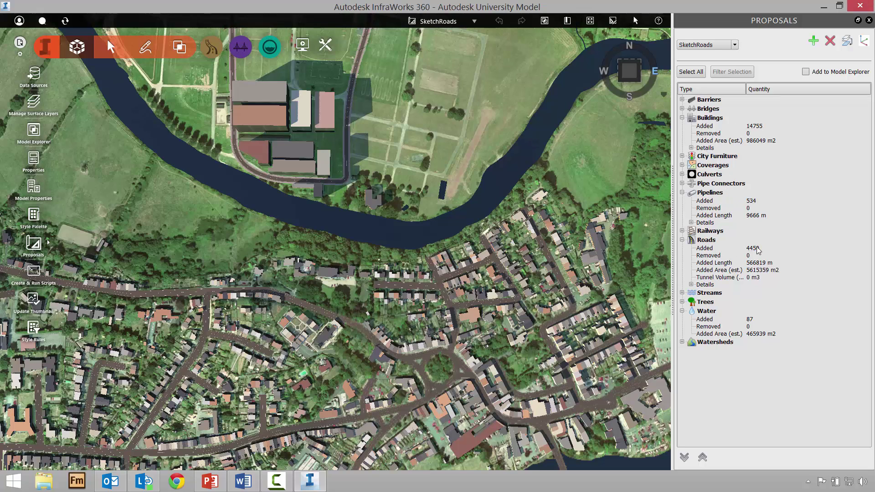
Add a new proposal named Conceptual
click(814, 42)
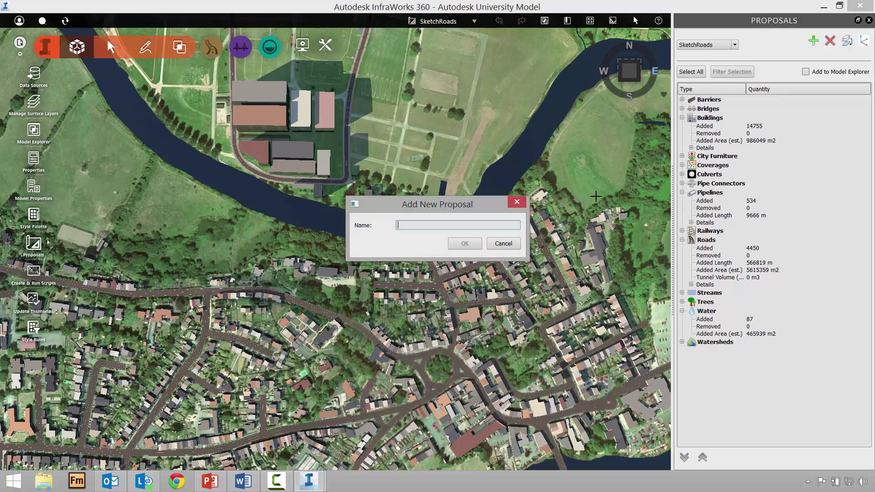
text(Conceptual)
click(465, 243)
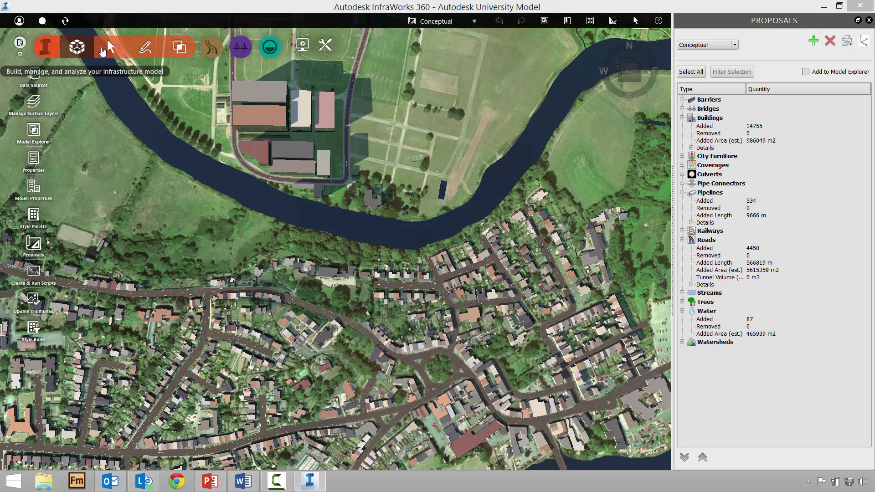
Start a road in the street-lamp style at the dead end of the residential street and carry it north across the river
click(146, 49)
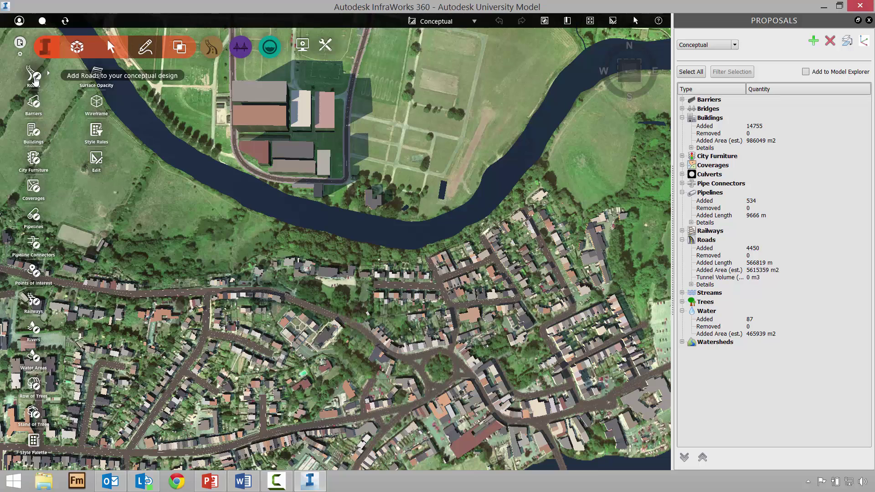
click(35, 80)
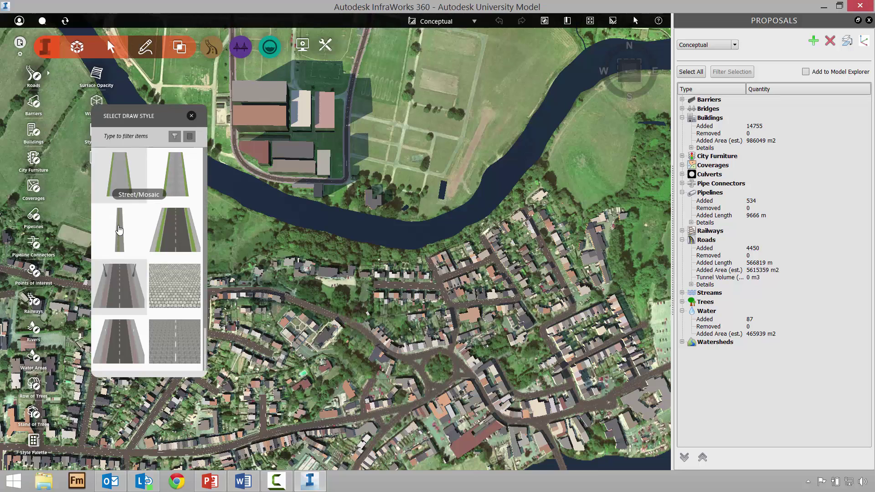
click(122, 290)
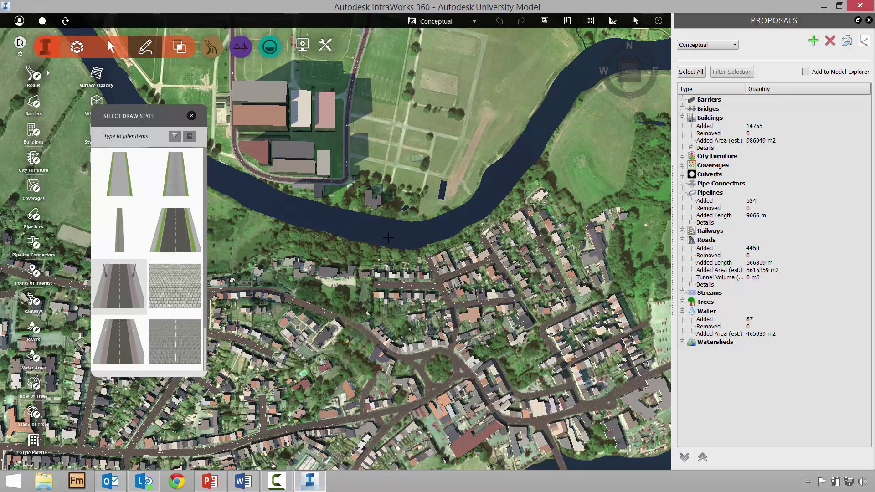
scroll(425, 257, up, 4)
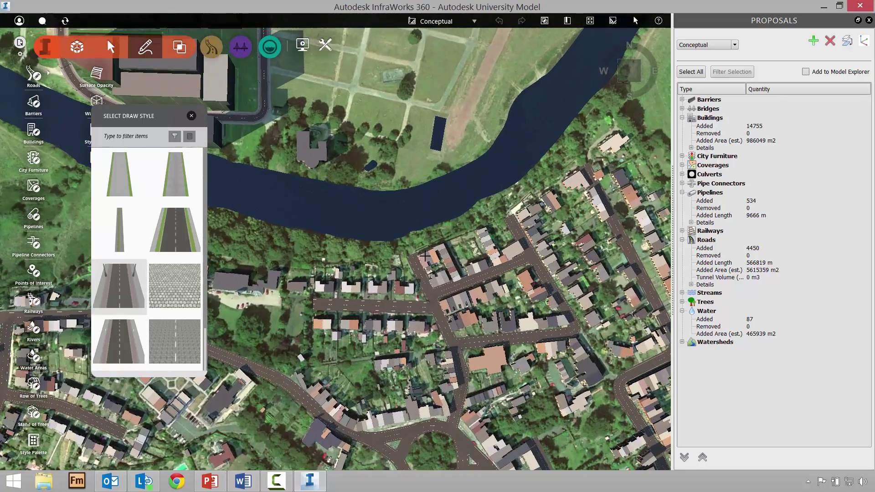
scroll(424, 257, up, 1)
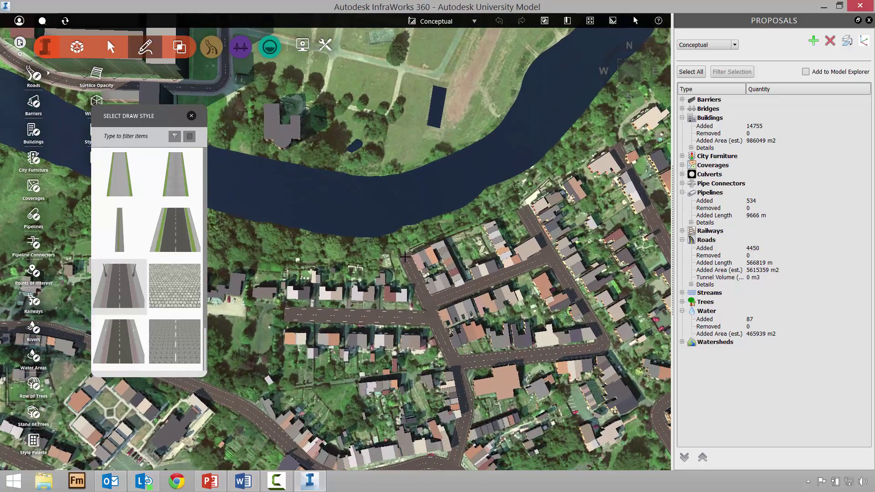
scroll(405, 256, up, 2)
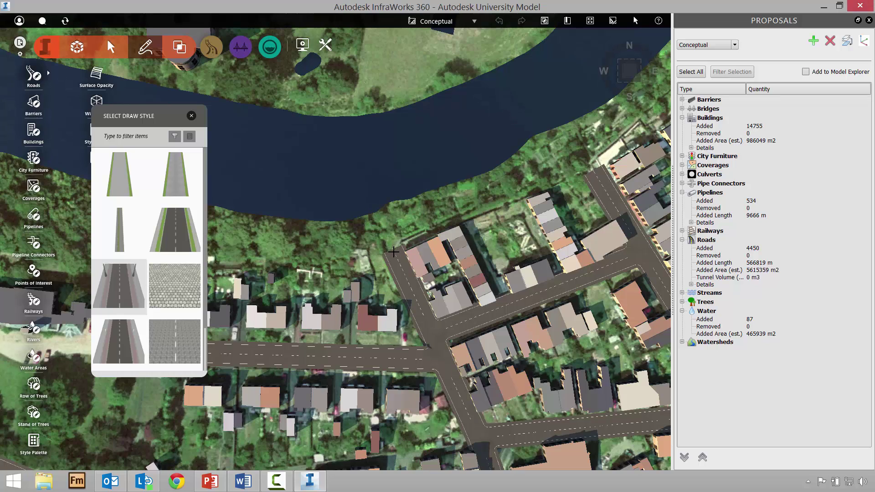
click(393, 252)
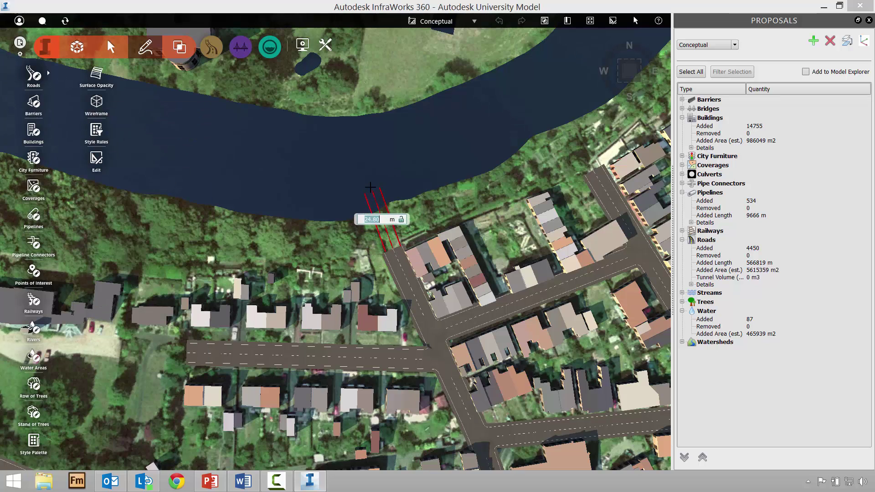
middle_drag(375, 196, 423, 295)
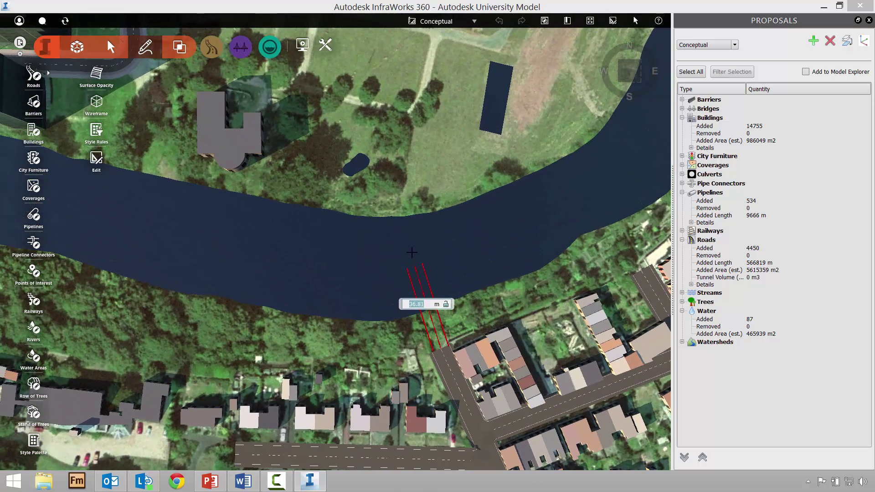
click(388, 186)
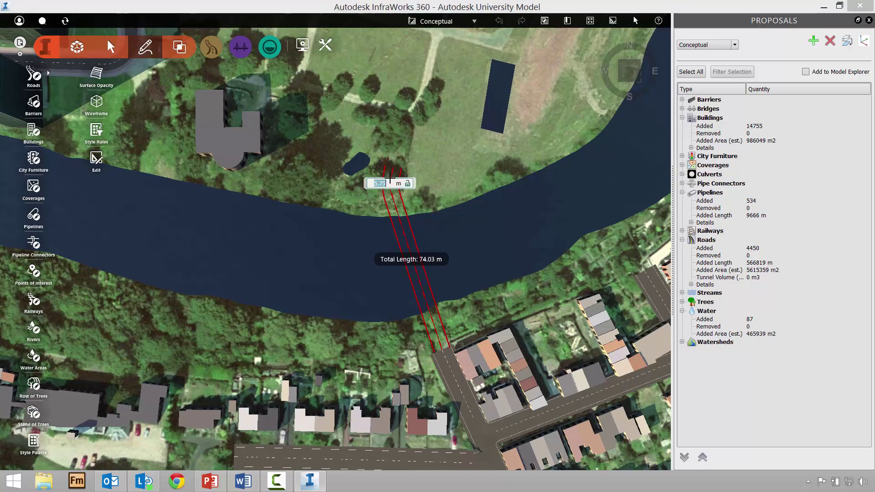
Continue the road north, curve it west along the footpath, and finish it just beyond the existing campus road
middle_drag(390, 180, 386, 363)
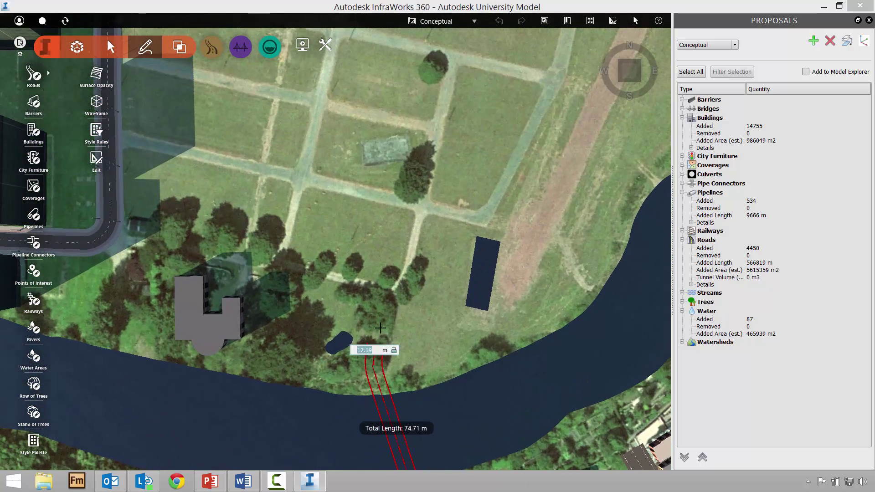
click(382, 196)
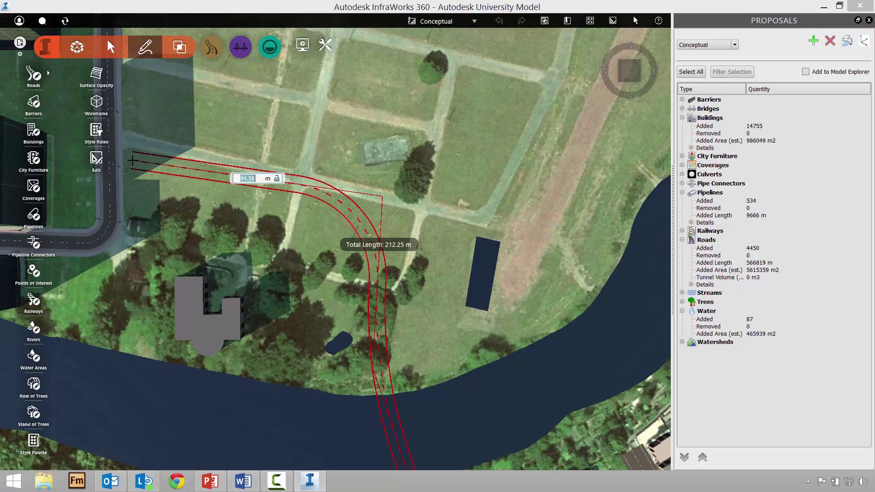
middle_drag(179, 161, 285, 158)
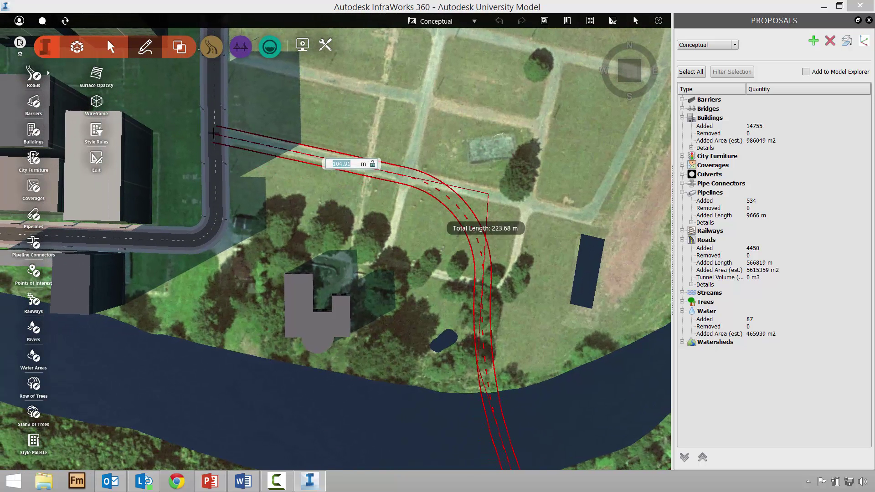
double_click(166, 121)
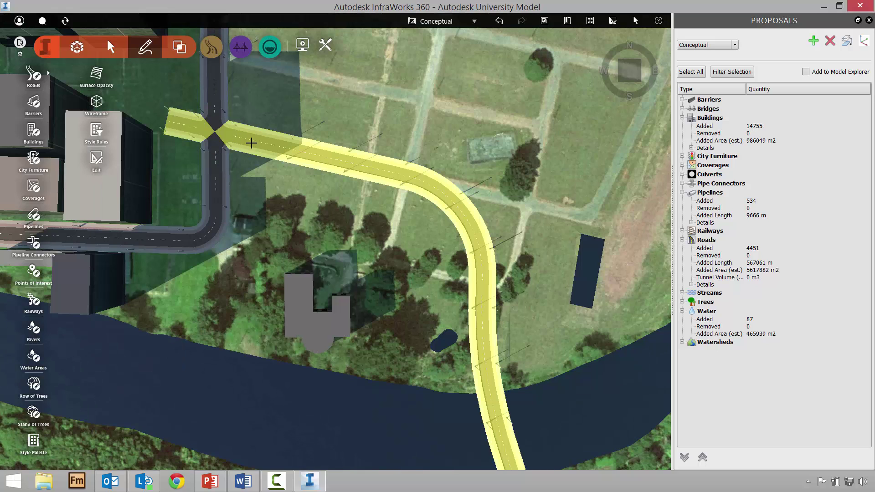
Edit the new road and pull its west end vertex back to the centre of the campus road intersection
scroll(198, 129, up, 5)
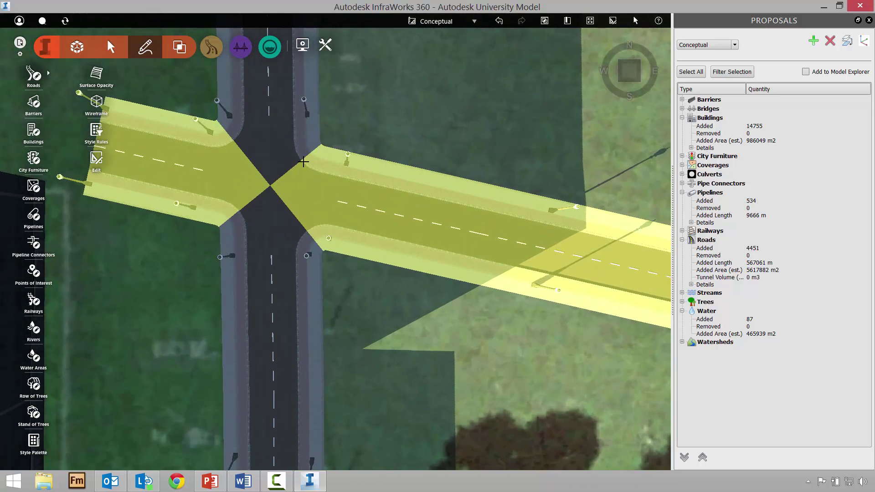
click(613, 21)
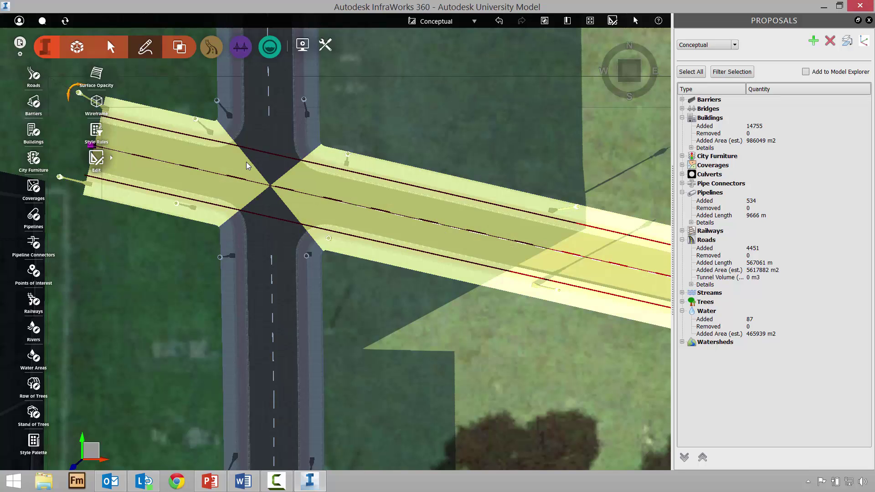
middle_drag(246, 162, 406, 167)
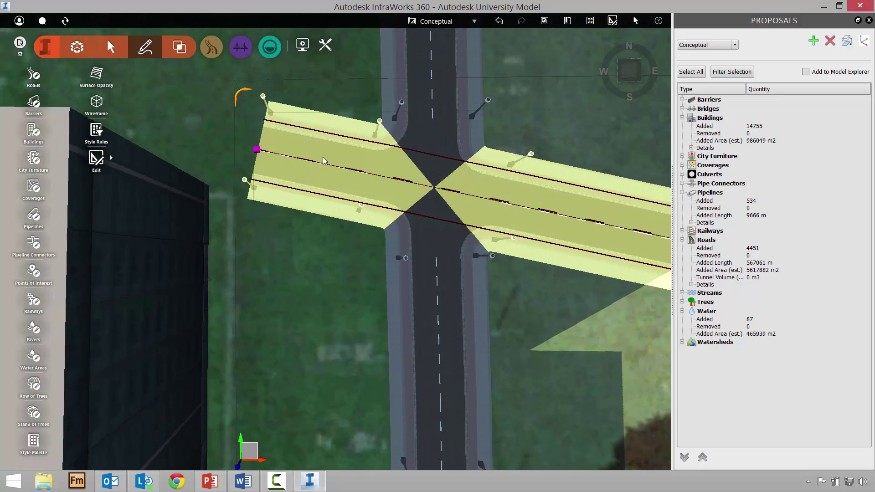
drag(322, 157, 306, 202)
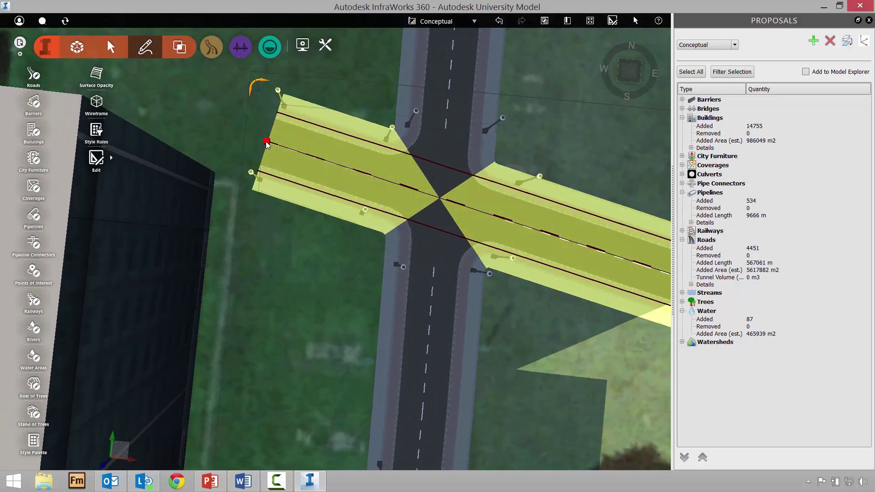
drag(267, 145, 439, 196)
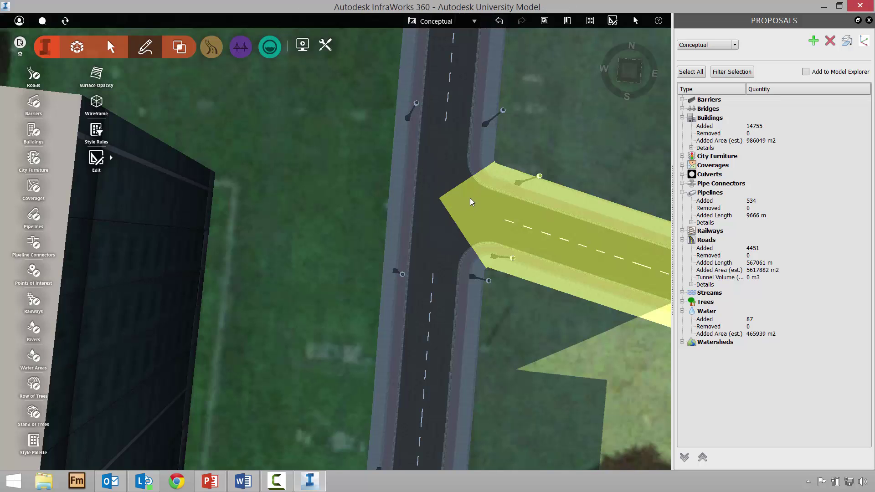
Raise the new road's vertex on the north river bank so the crossing sits higher above the water
scroll(470, 198, down, 5)
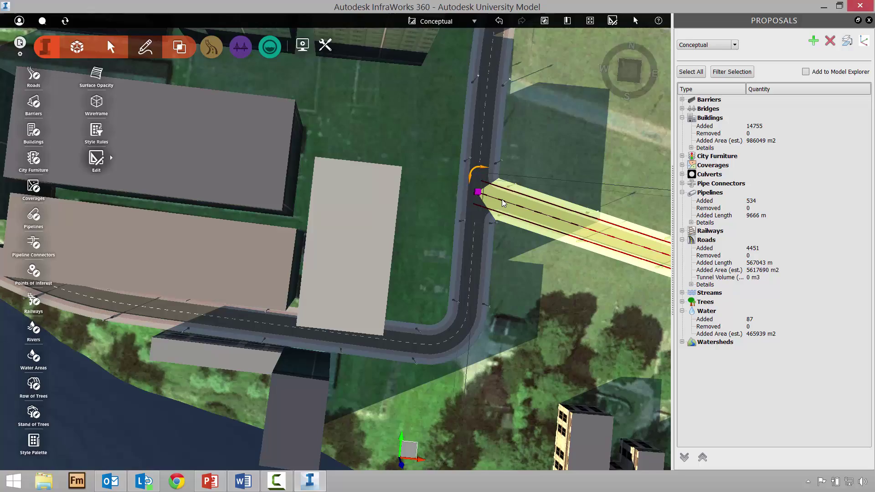
middle_drag(502, 204, 221, 78)
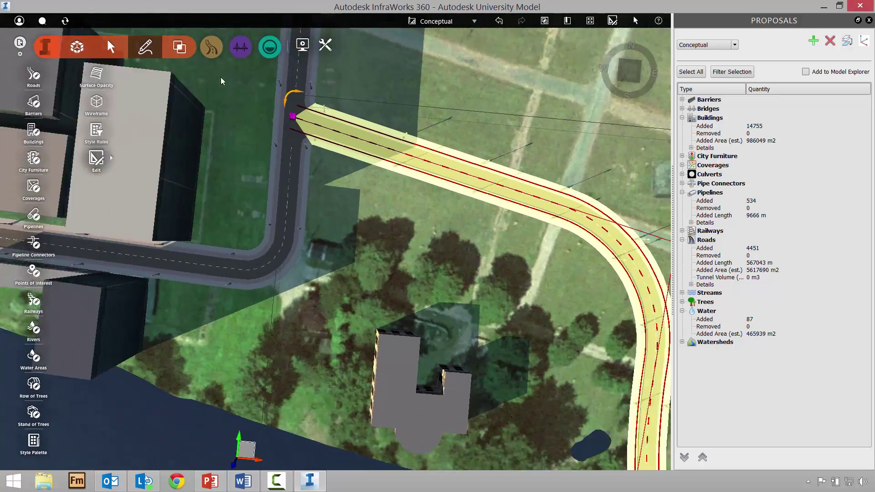
middle_drag(460, 232, 330, 90)
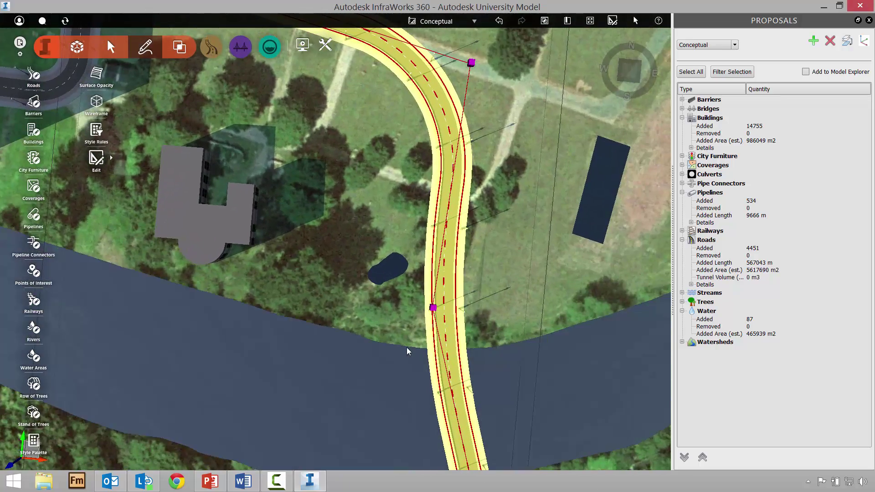
middle_drag(406, 347, 488, 242)
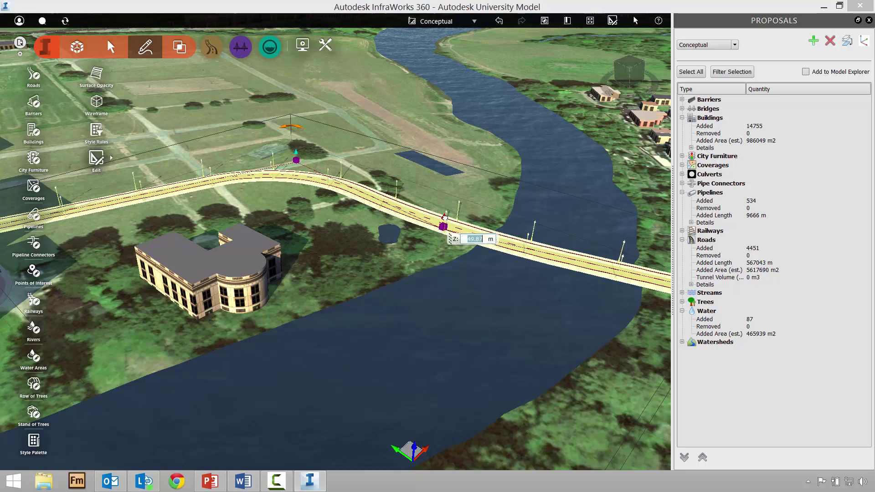
drag(445, 217, 447, 210)
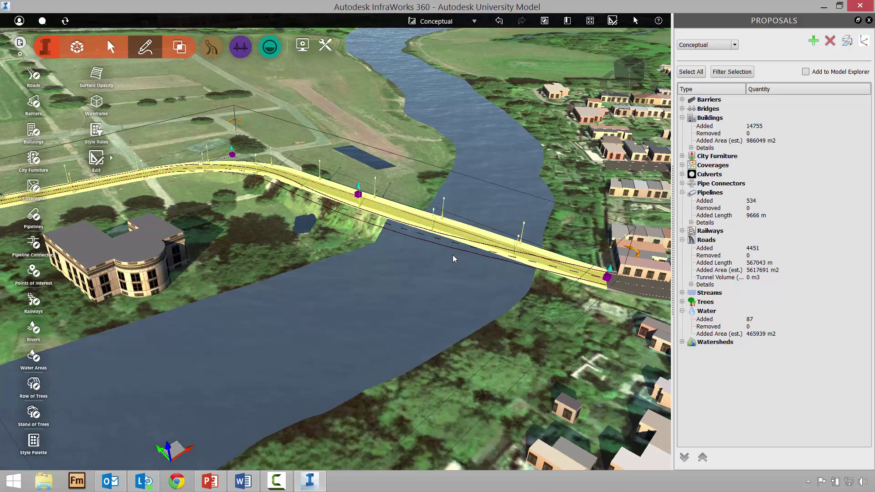
Split the new road at the north river bank to separate the river crossing from the rest
scroll(455, 254, up, 2)
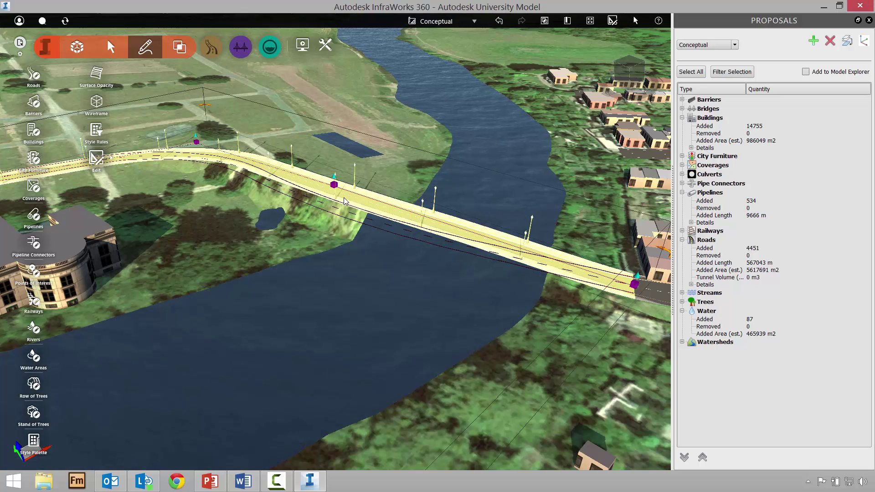
right_click(316, 191)
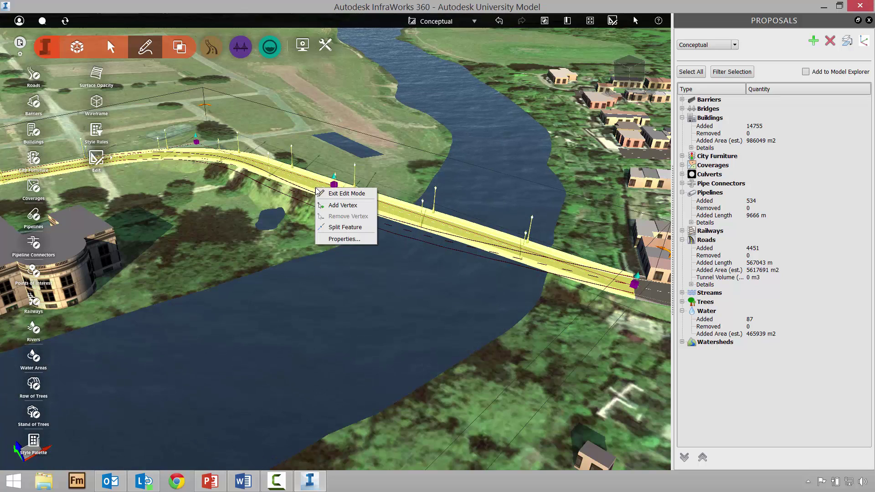
click(347, 228)
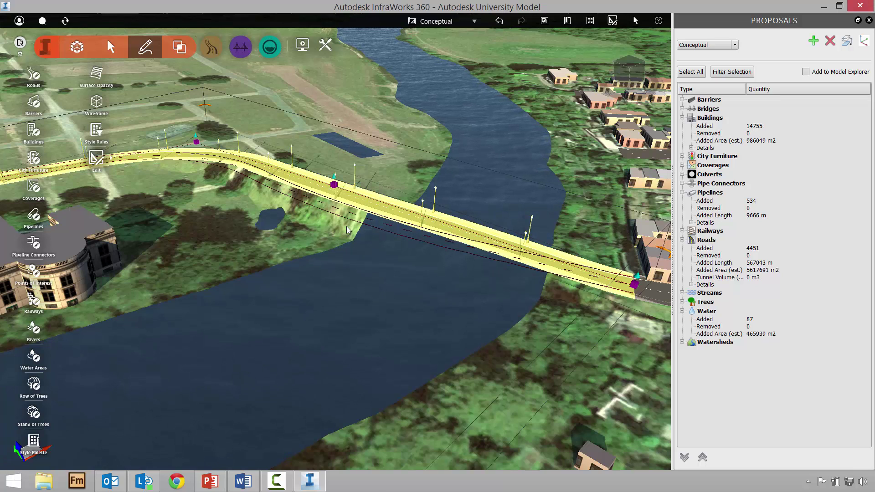
Open the river crossing segment's properties, set its Manual Style to Street/Bridge and update the model
right_click(457, 233)
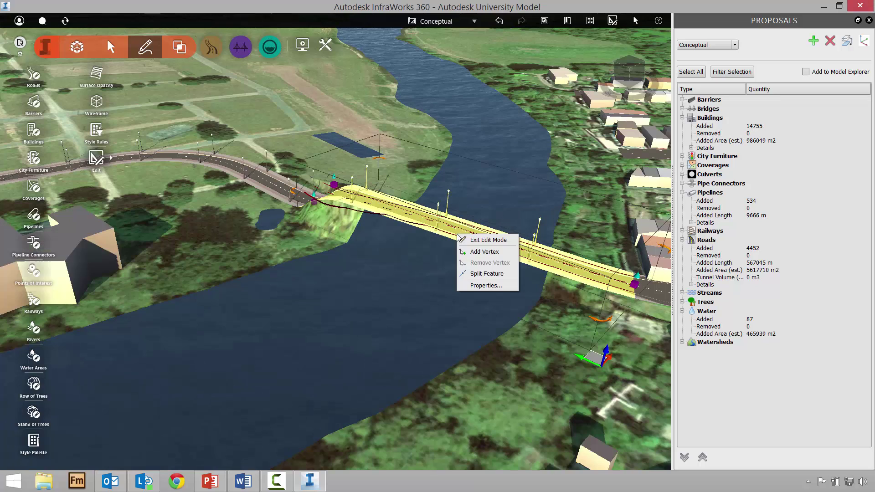
click(485, 275)
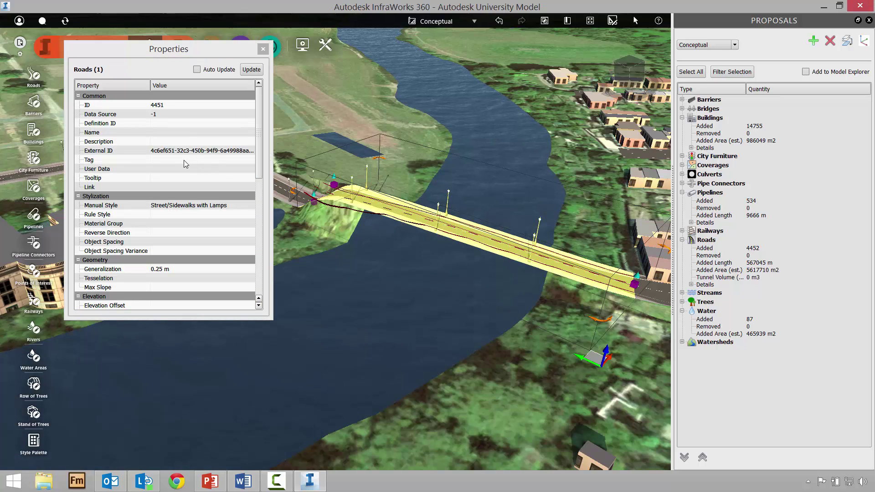
click(237, 206)
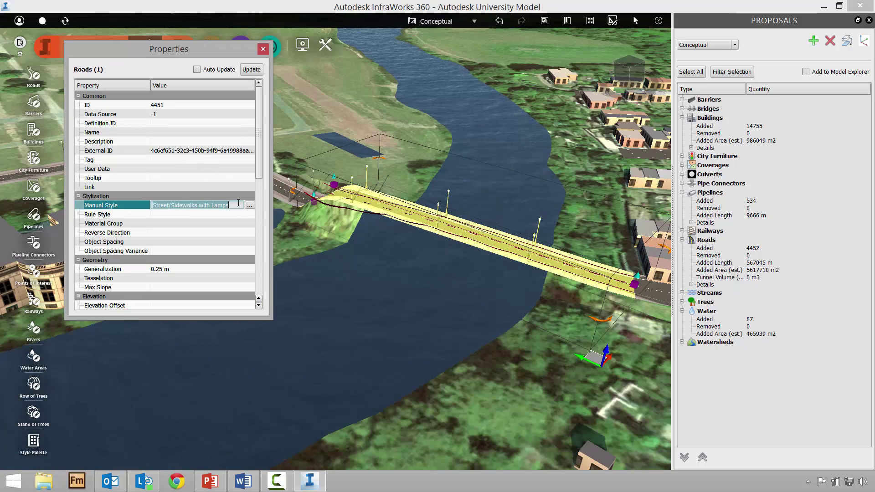
click(250, 205)
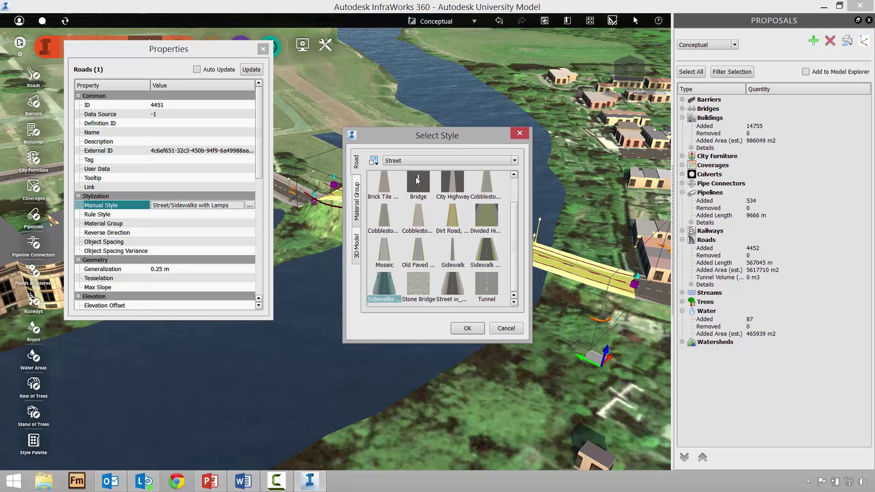
click(416, 180)
click(466, 328)
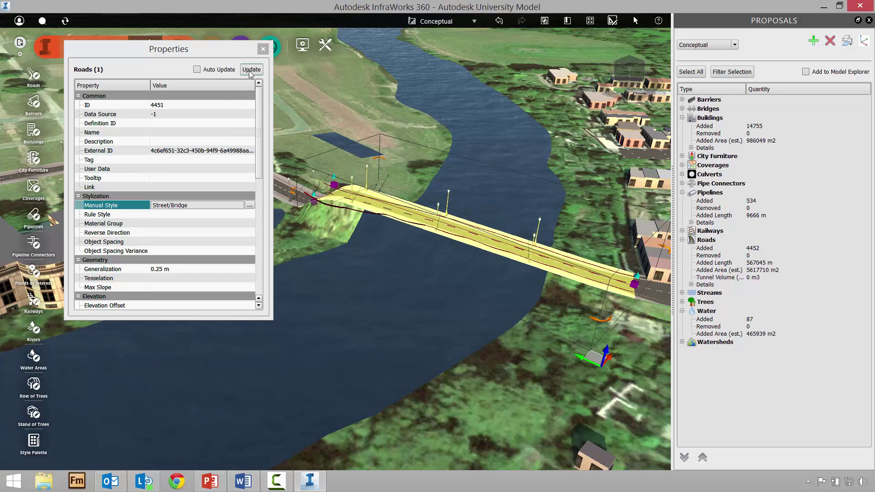
click(251, 69)
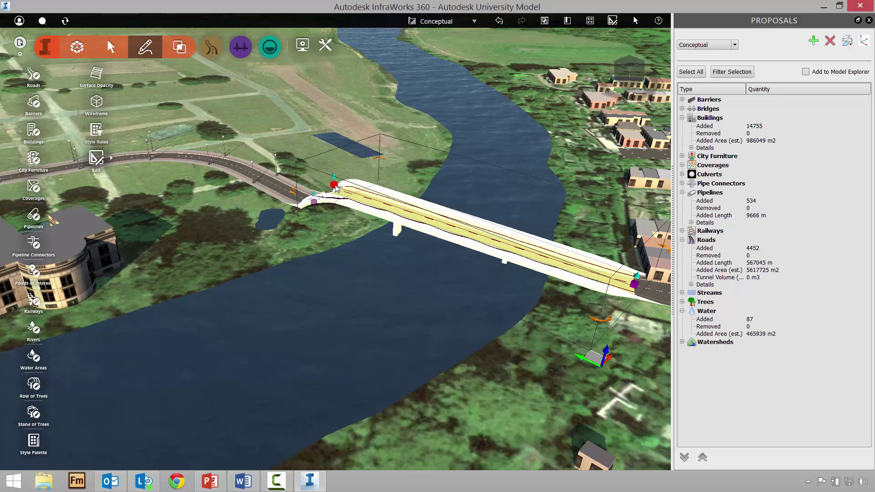
Move the bridge's intermediate vertex from the north bank out over the river and close its properties
drag(335, 187, 455, 229)
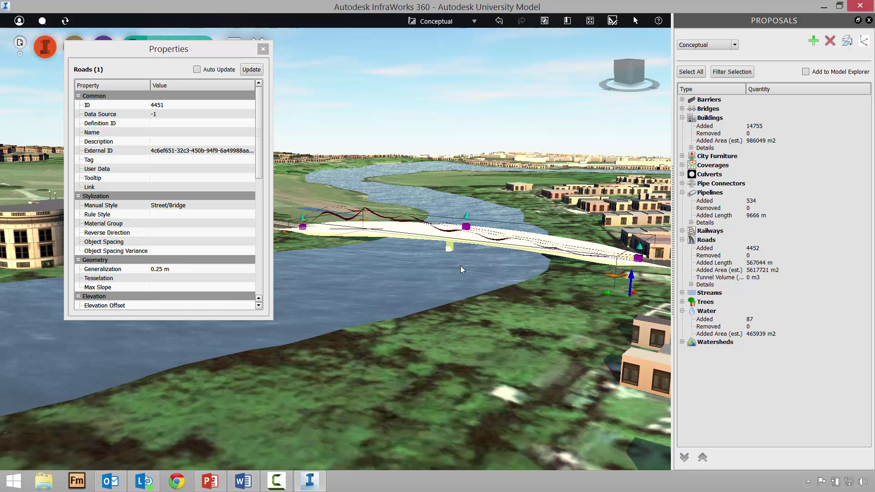
click(263, 49)
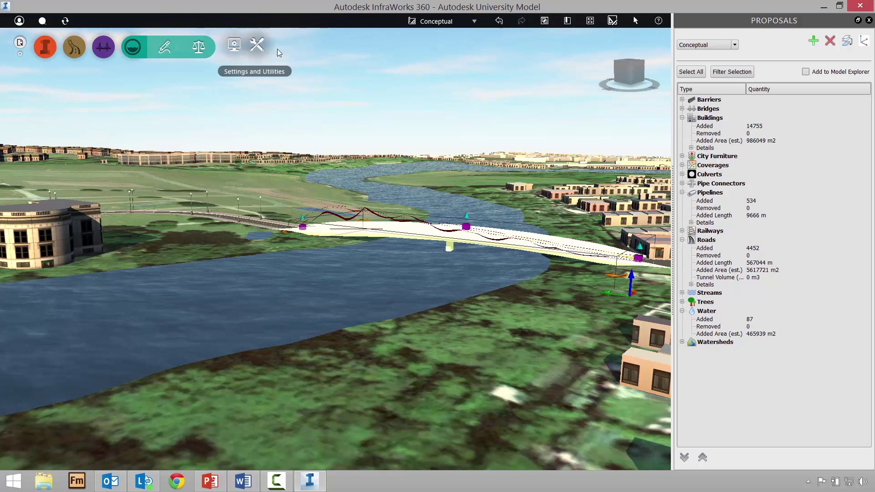
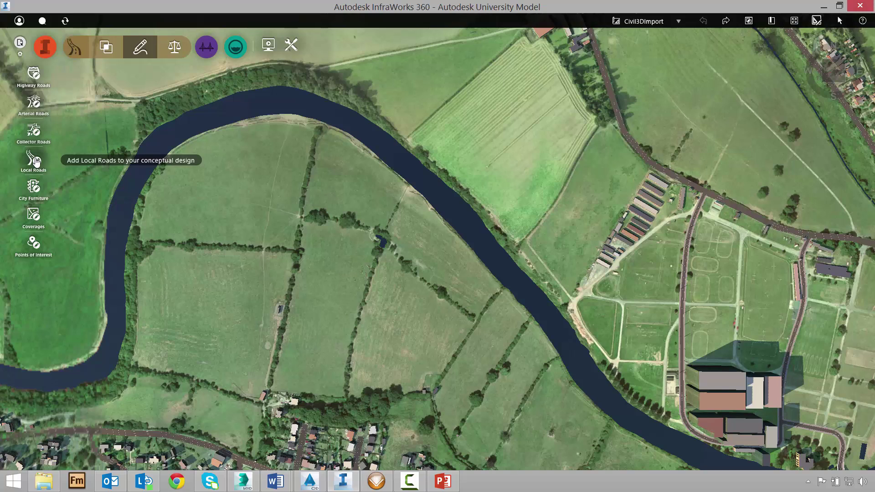
Start a collector road at the road west of the campus buildings and run its first segment 120 m west
click(34, 133)
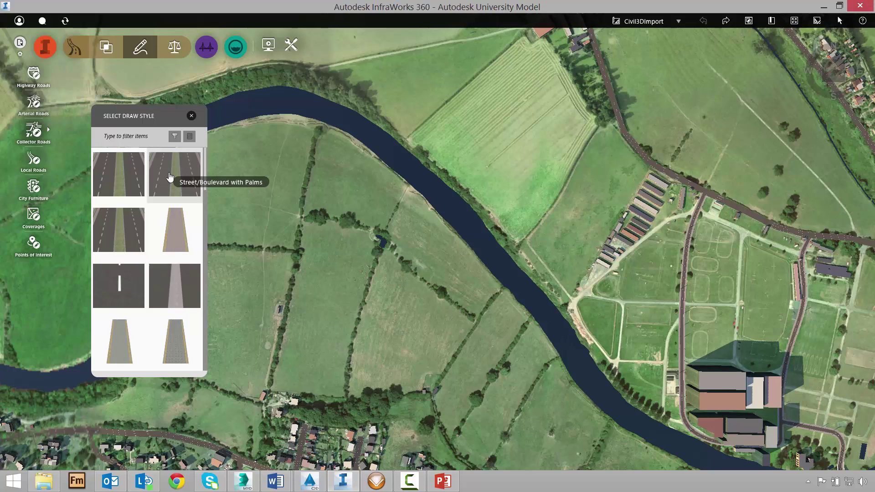
click(192, 116)
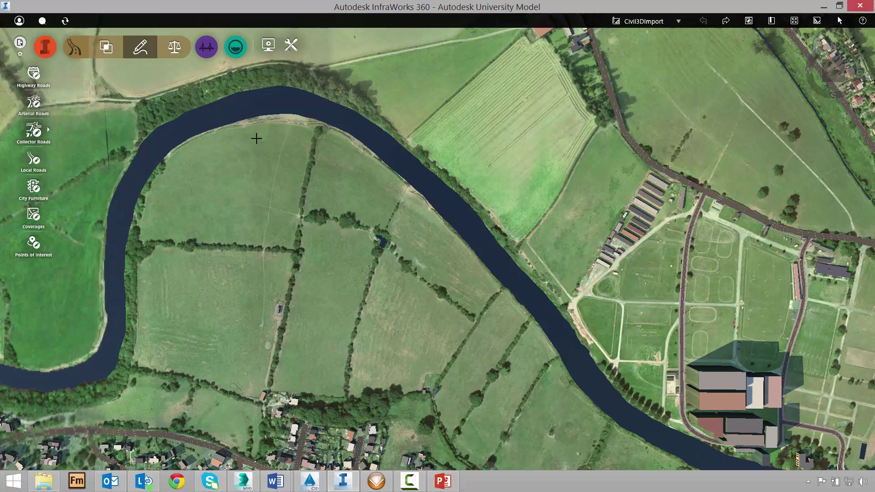
click(681, 361)
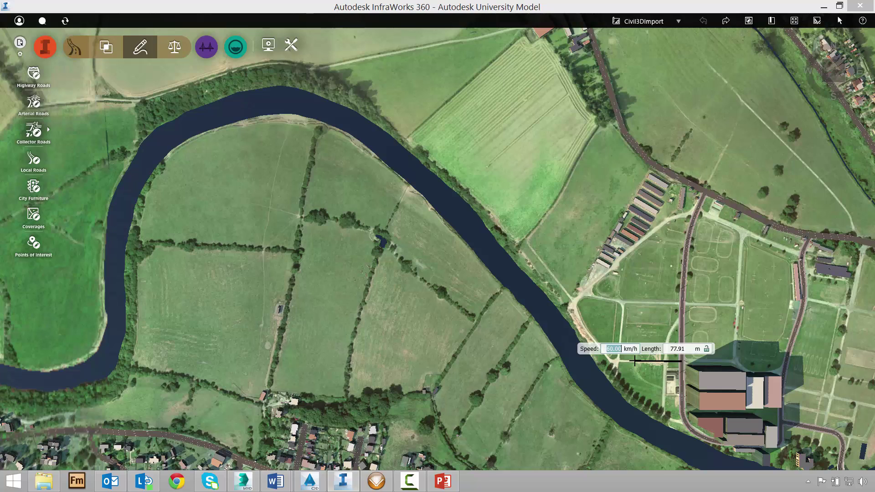
key(Tab)
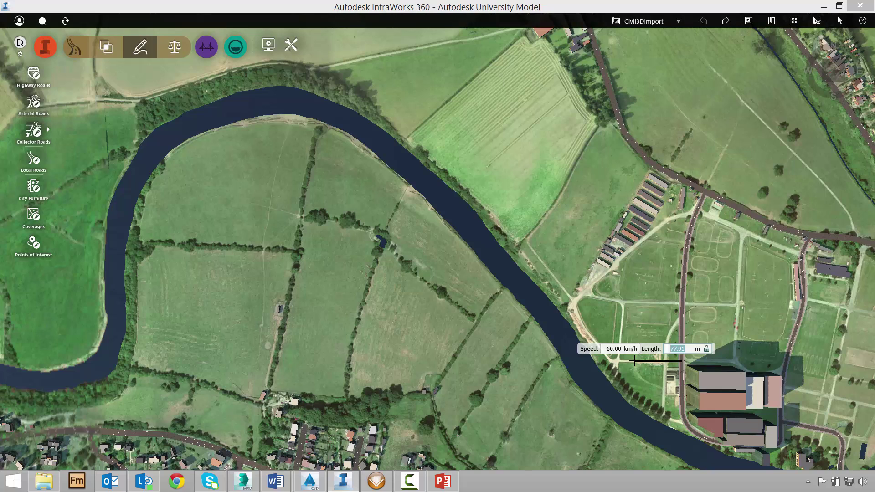
text(120)
key(Return)
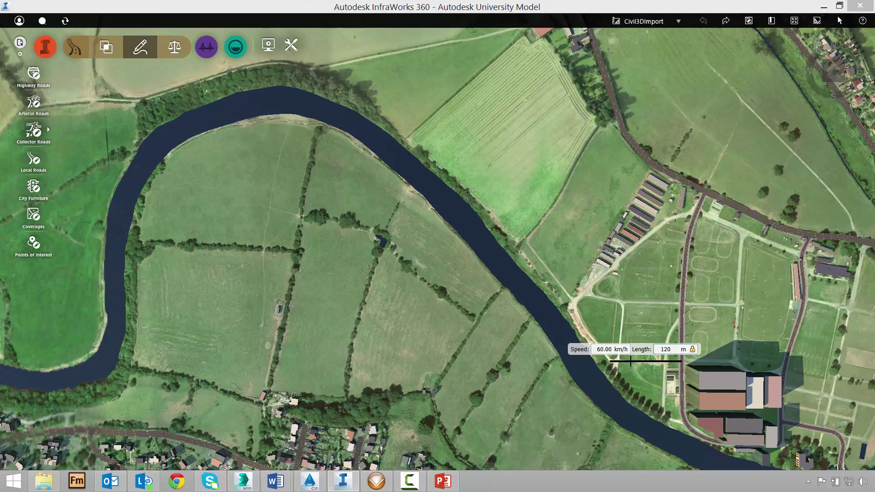
click(631, 361)
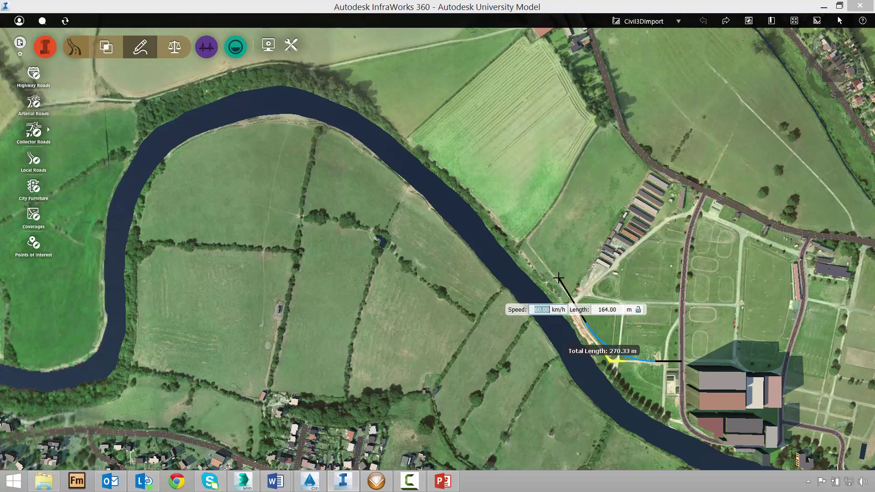
Set the collector road's curve radius to 140 m and change its first bend to Spiral Curve Spiral
right_click(555, 271)
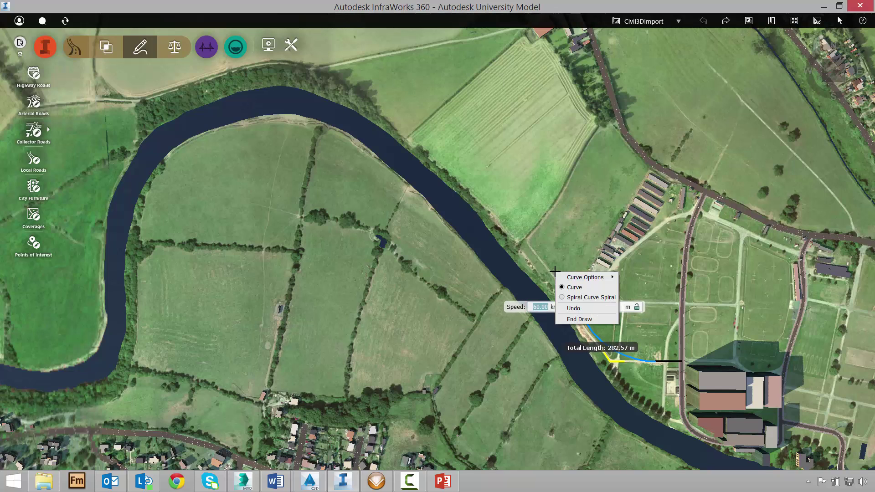
mouse_move(577, 277)
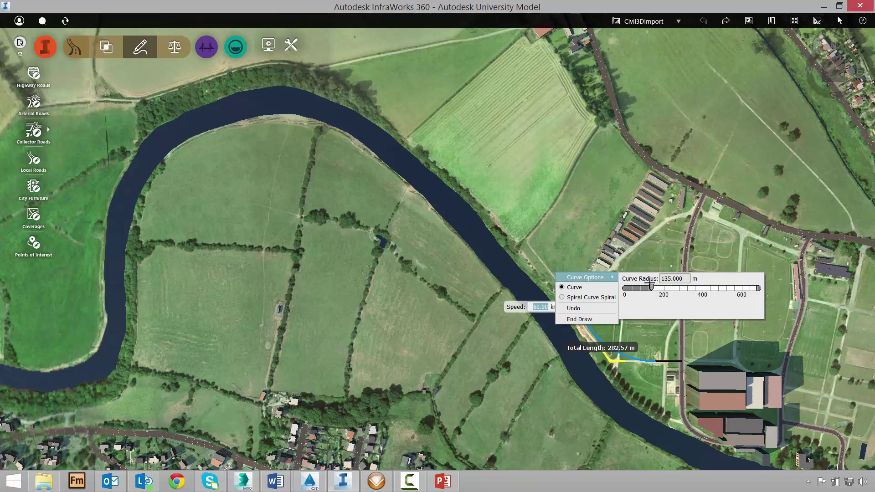
drag(651, 287, 617, 288)
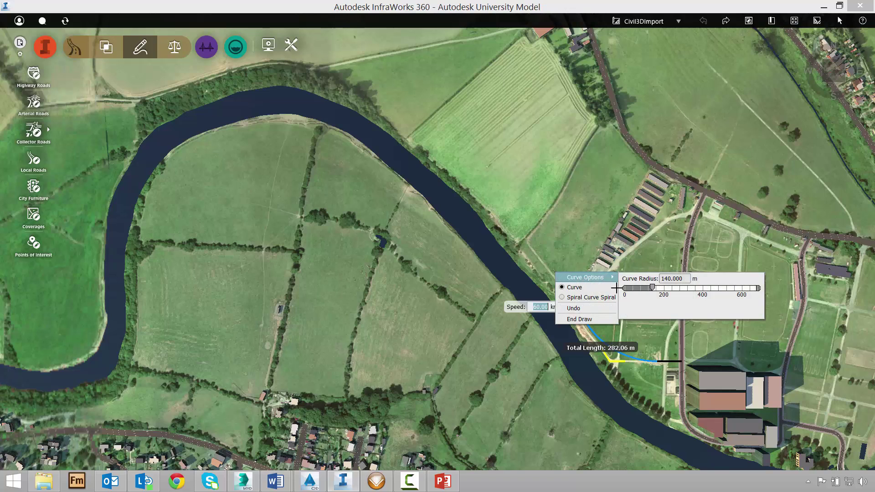
click(588, 296)
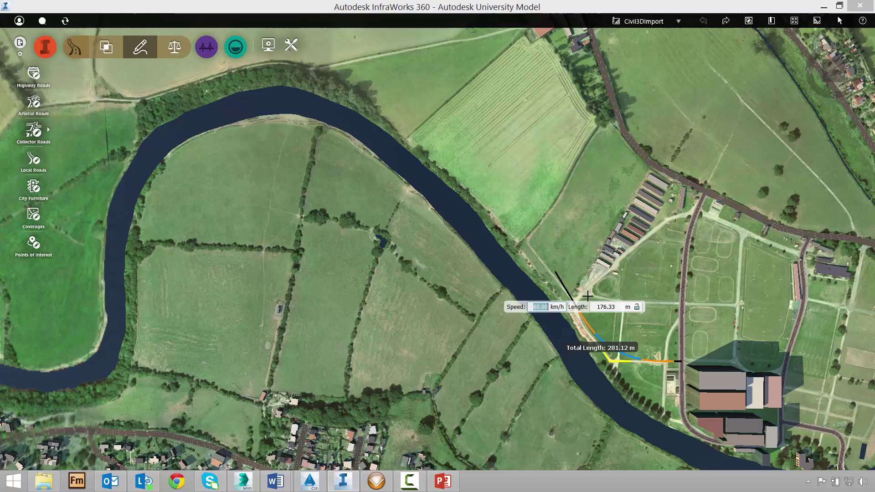
Switch the first bend back to Curve and place the collector road's next vertex northwest along the river bank
right_click(540, 257)
mouse_move(578, 265)
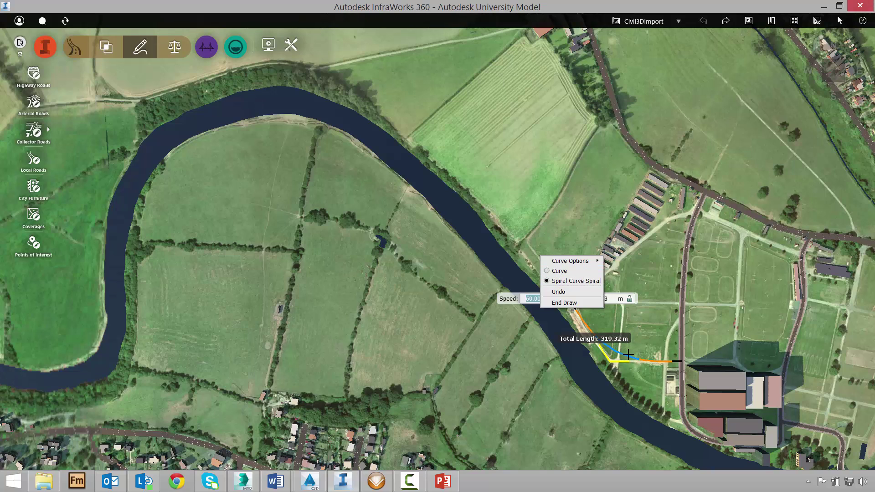
click(572, 272)
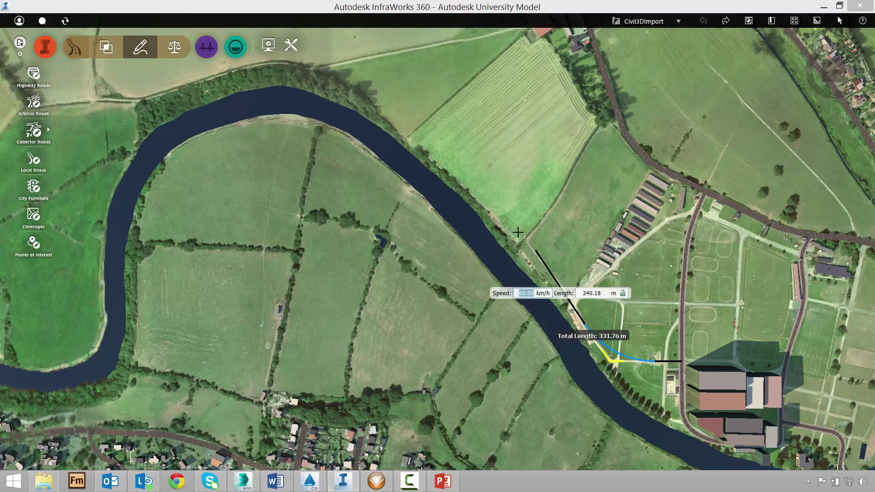
click(493, 195)
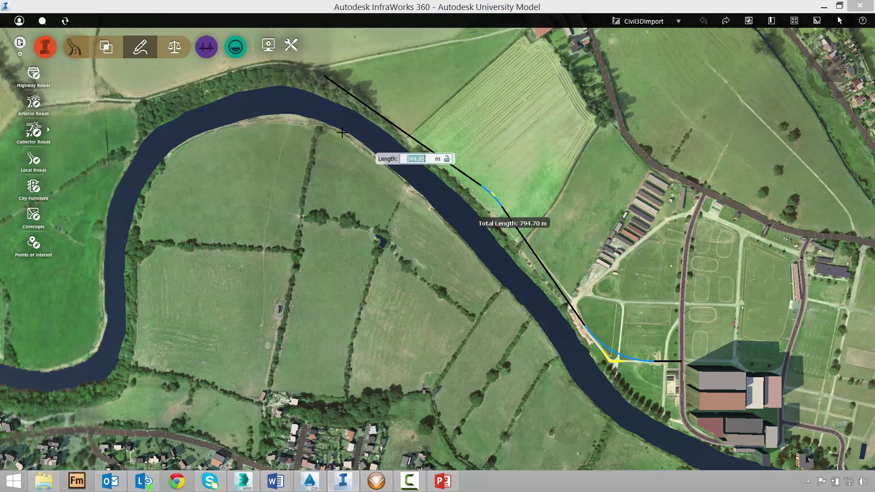
Continue the collector road about 490 m northwest past the river bend, then about 690 m south to the existing road, and end the drawing
middle_drag(353, 145, 400, 168)
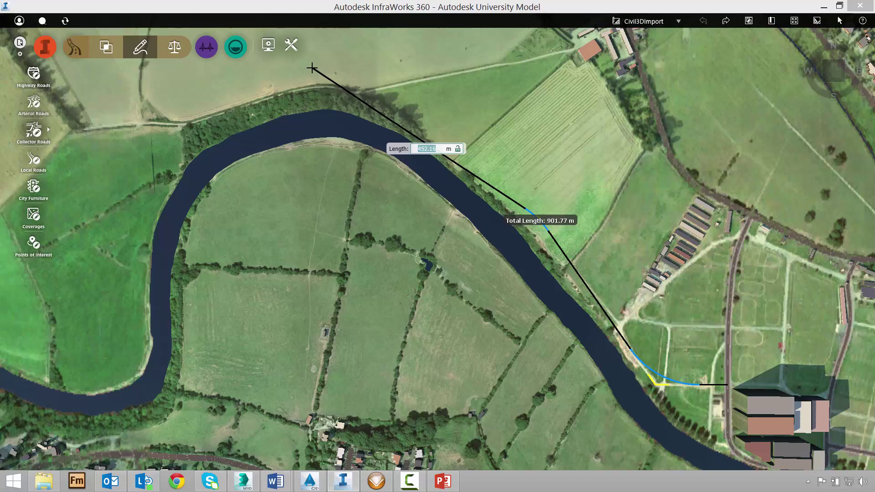
click(313, 68)
middle_drag(283, 347, 212, 223)
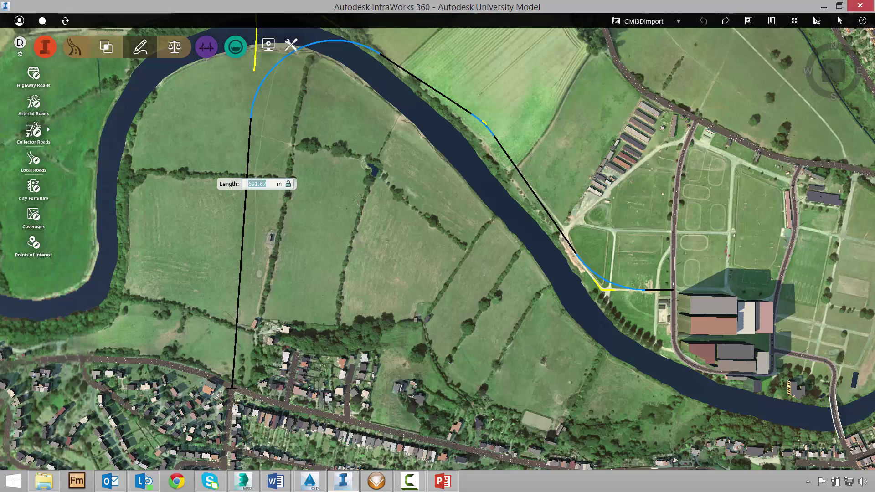
click(232, 388)
right_click(260, 376)
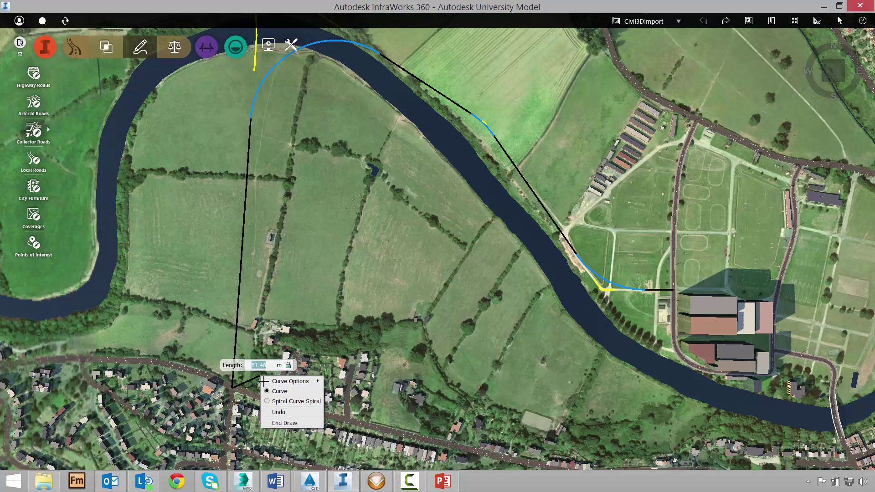
click(292, 423)
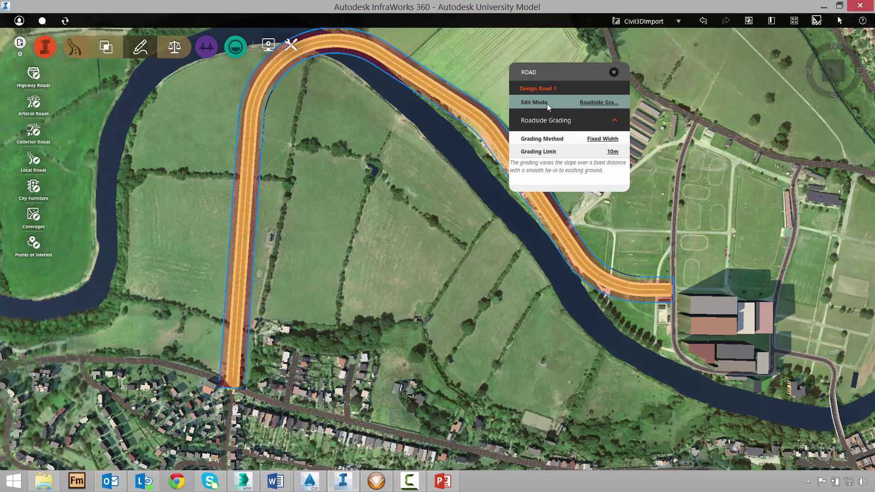
Switch the new design road's edit mode to Geometry and move its properties card clear of the road
click(590, 102)
click(590, 113)
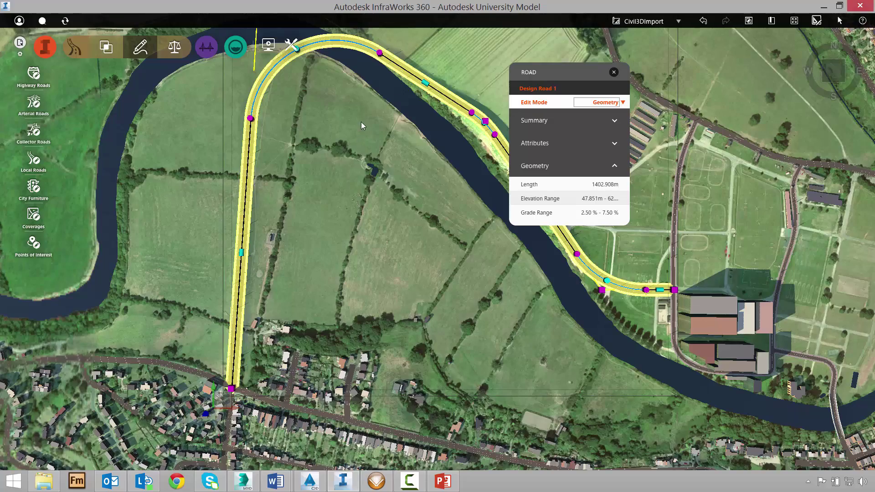
middle_drag(361, 122, 377, 249)
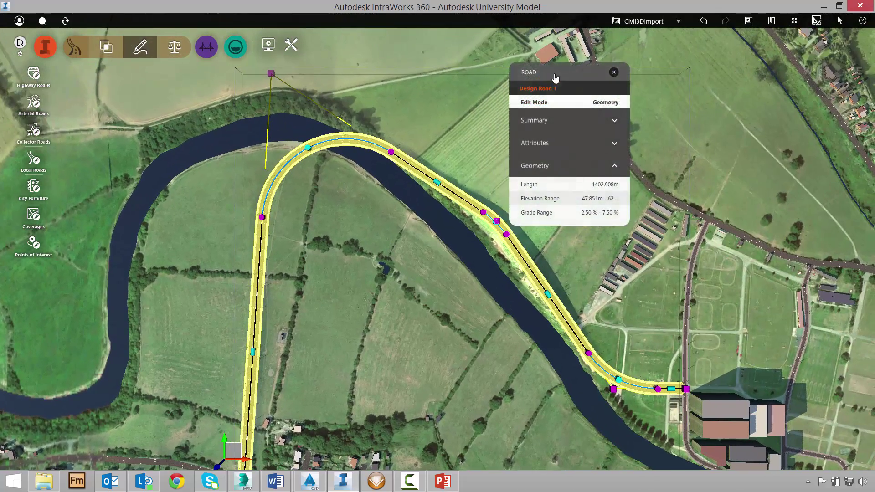
drag(568, 77, 793, 56)
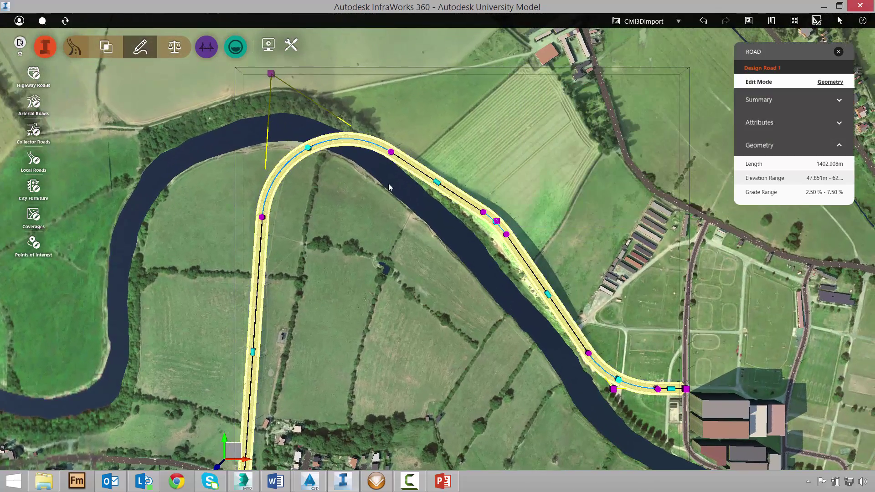
Shift the design road's PVI near the river bend along the alignment to about station 0+759, over the river
middle_drag(348, 204, 338, 120)
drag(338, 119, 337, 108)
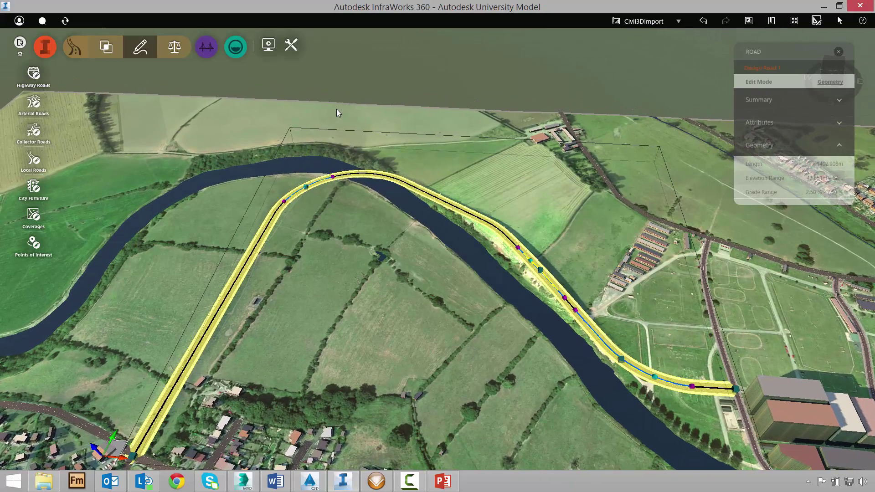
scroll(314, 182, up, 3)
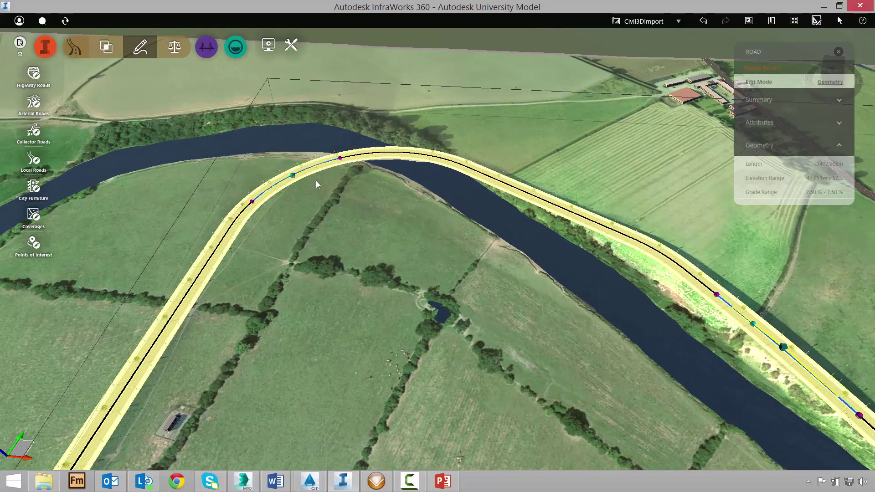
scroll(307, 180, up, 2)
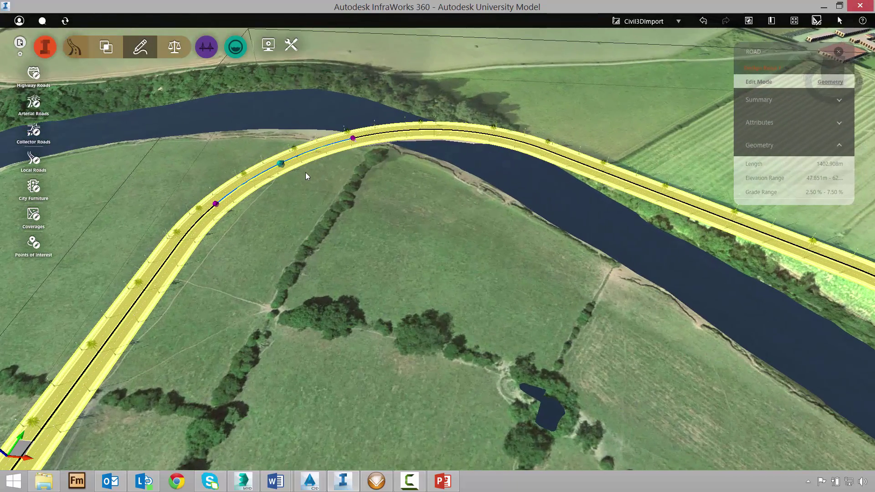
click(281, 165)
drag(281, 165, 416, 148)
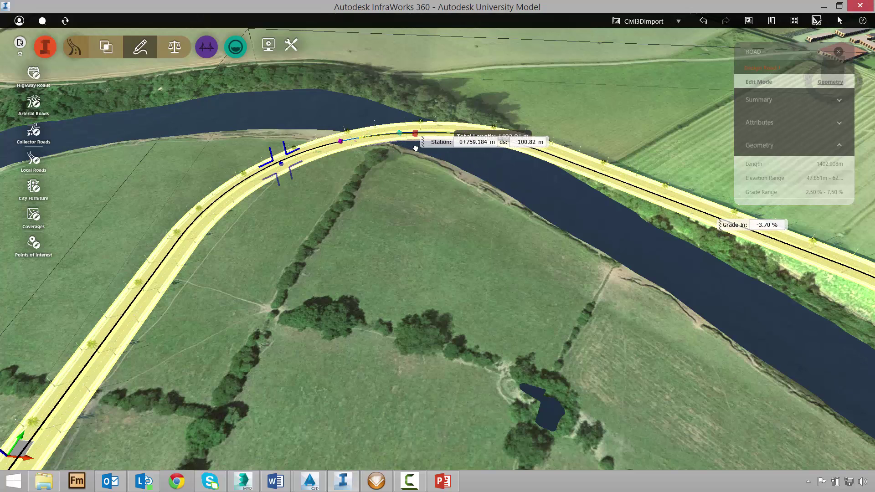
Raise the PVI over the river to an elevation of about 56.24 m
drag(416, 148, 414, 122)
click(415, 136)
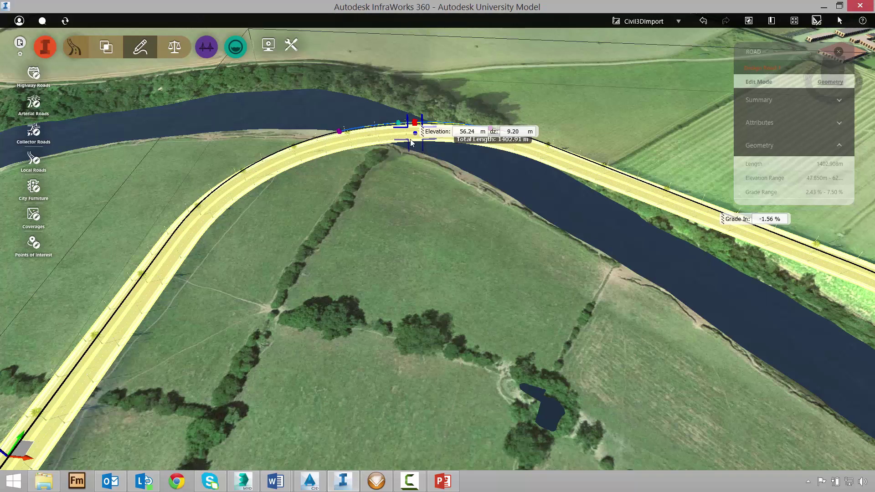
key(Escape)
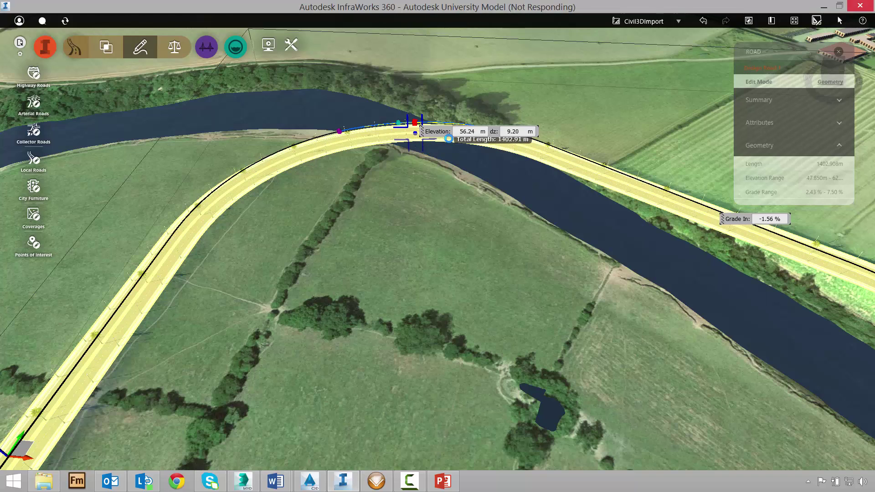
click(431, 133)
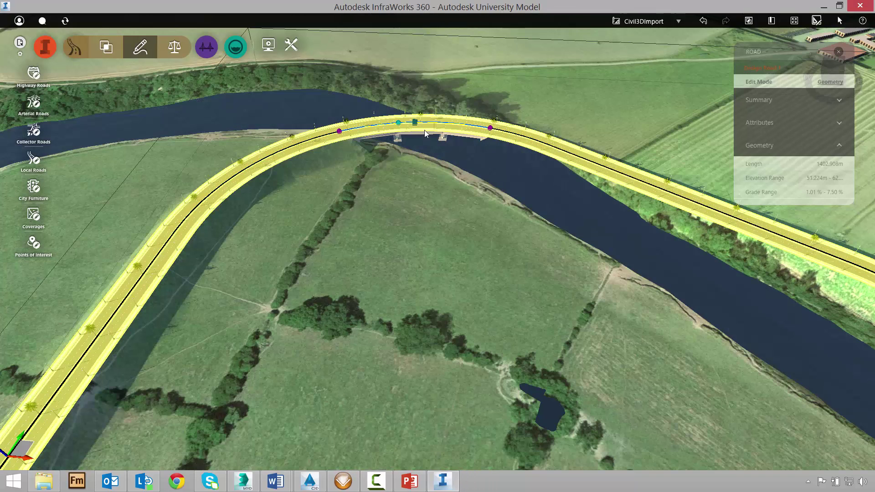
Examine the bridge piers and embankment beneath the raised road at the river crossing from several angles
scroll(425, 130, up, 5)
drag(423, 132, 430, 161)
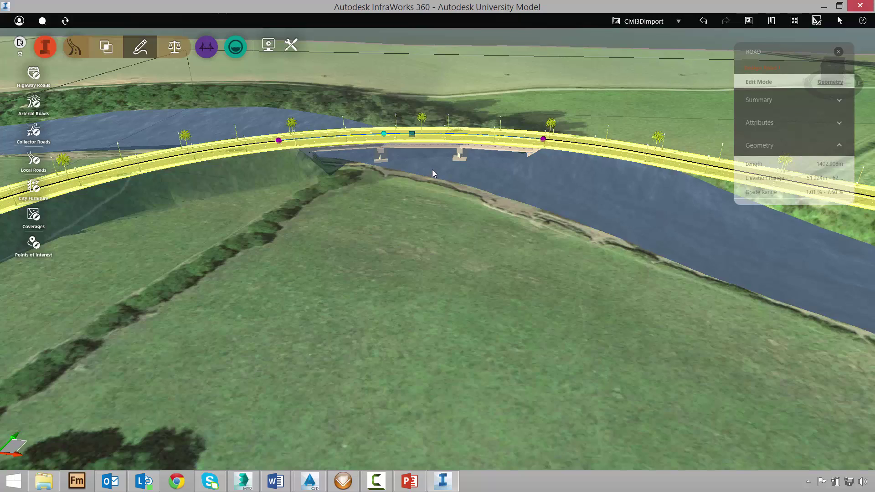
scroll(430, 161, up, 3)
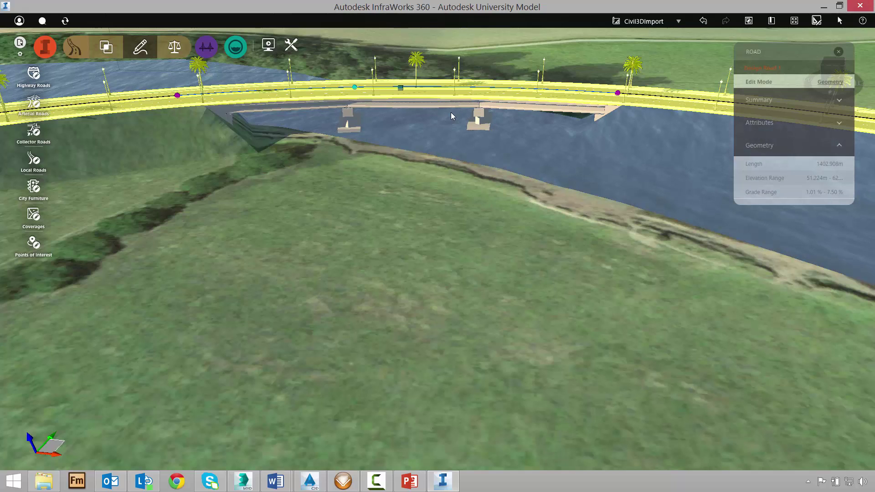
scroll(445, 136, down, 5)
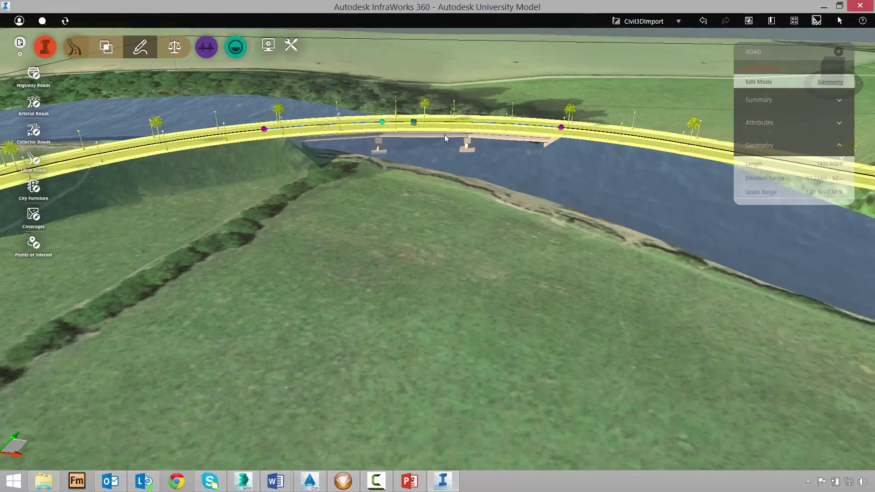
scroll(445, 135, down, 2)
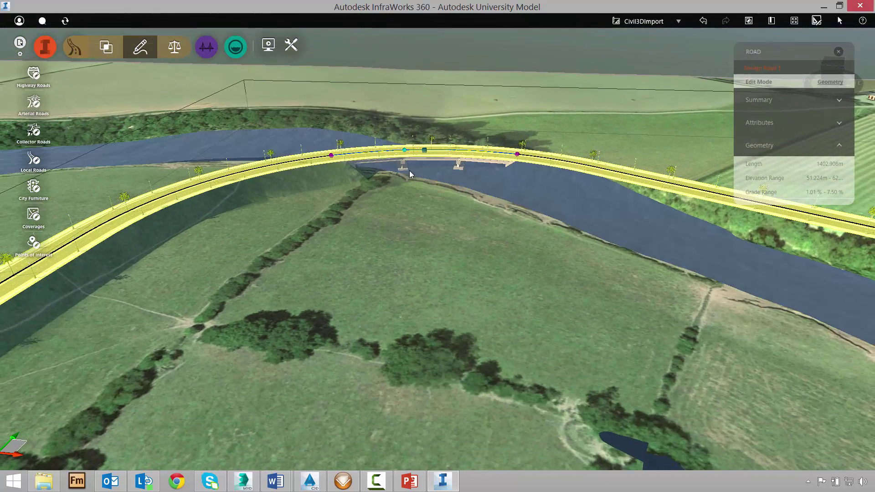
drag(412, 174, 426, 226)
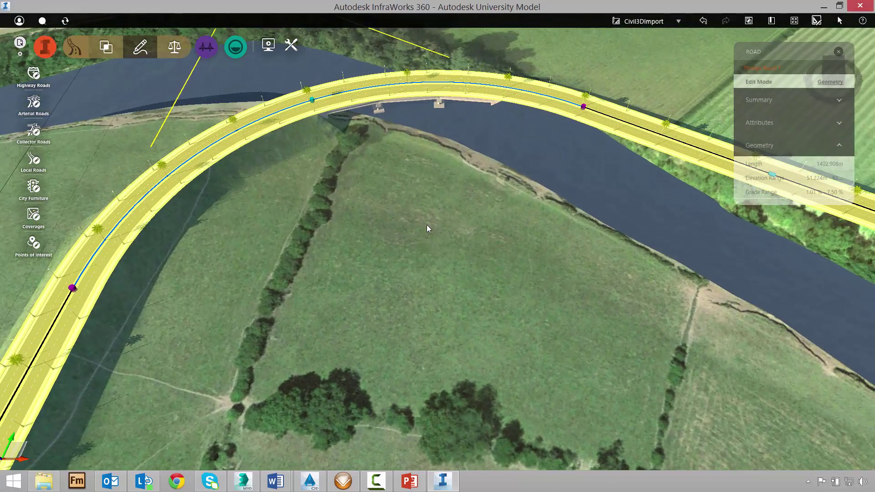
scroll(431, 153, down, 2)
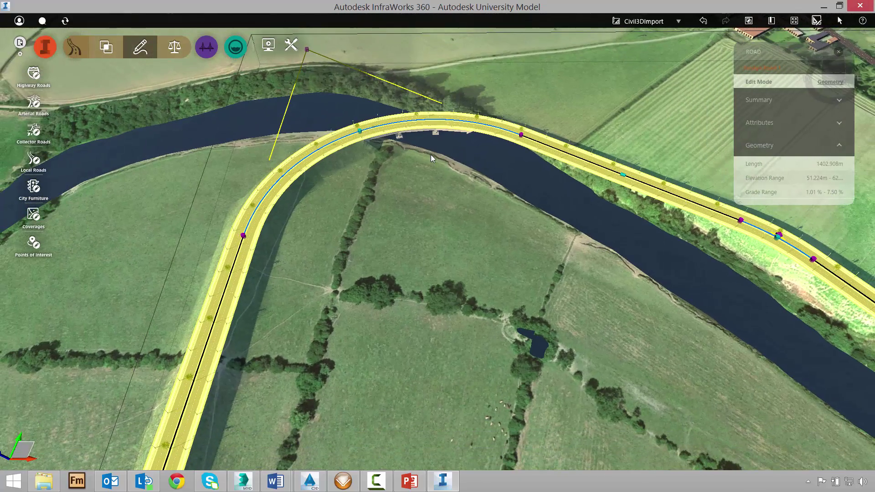
mouse_move(425, 170)
mouse_down()
mouse_move(414, 141)
mouse_move(420, 168)
mouse_up()
scroll(427, 157, up, 3)
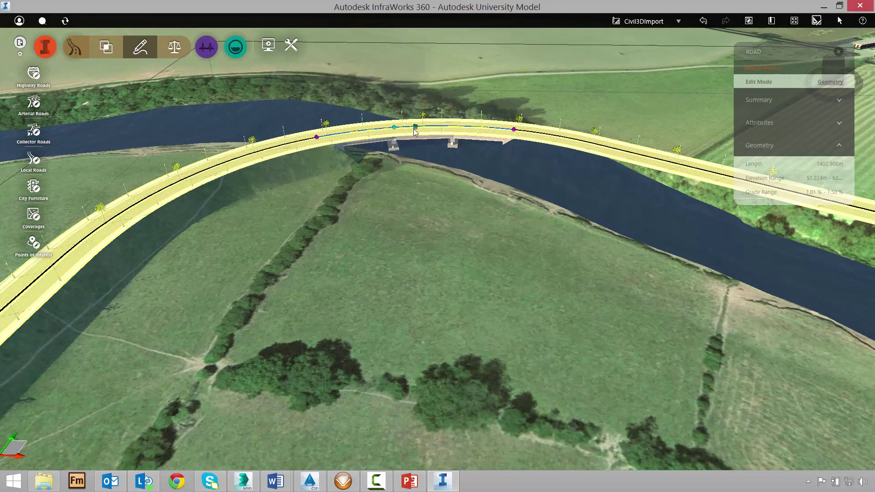
Show the design road in profile and add a PVI on its final grade at about station 1+028
right_click(416, 130)
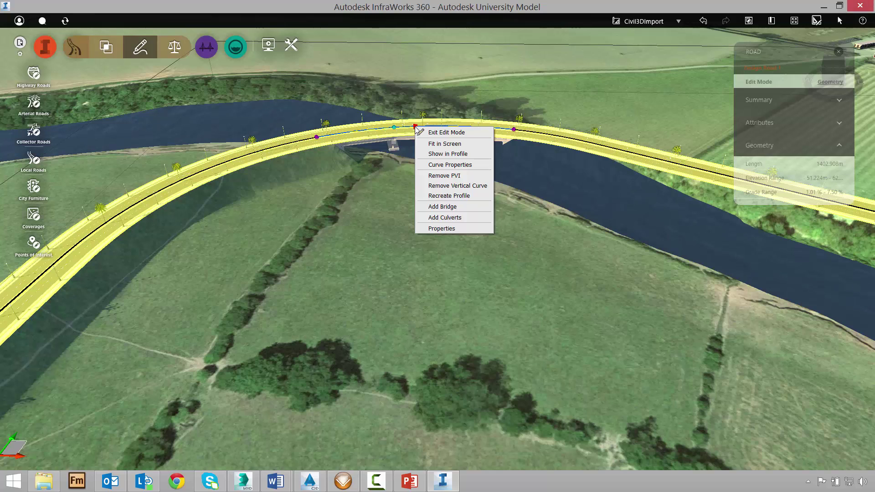
click(456, 155)
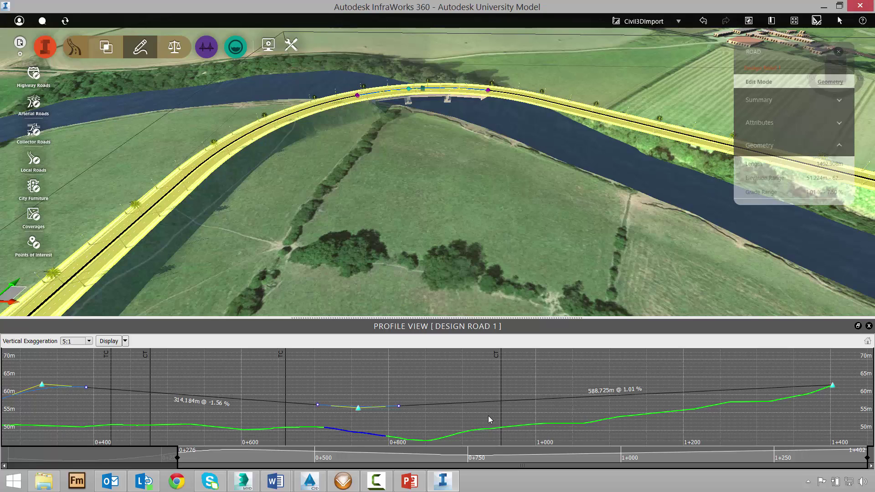
right_click(567, 401)
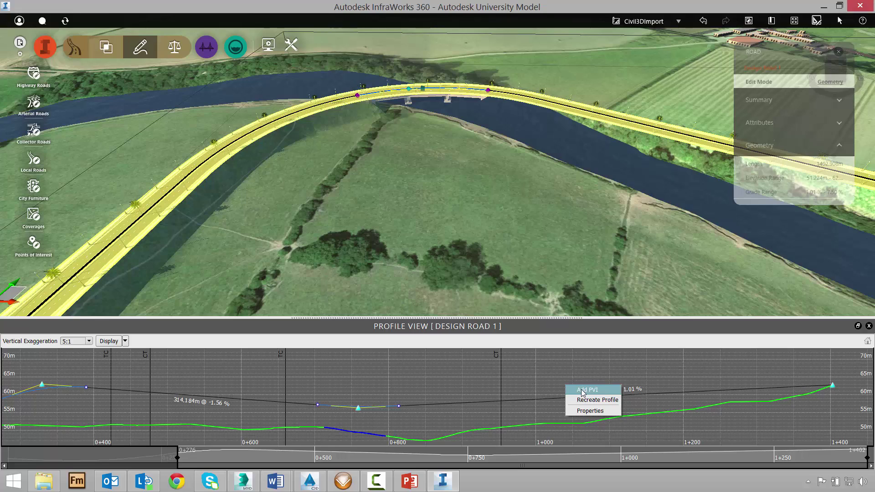
click(583, 390)
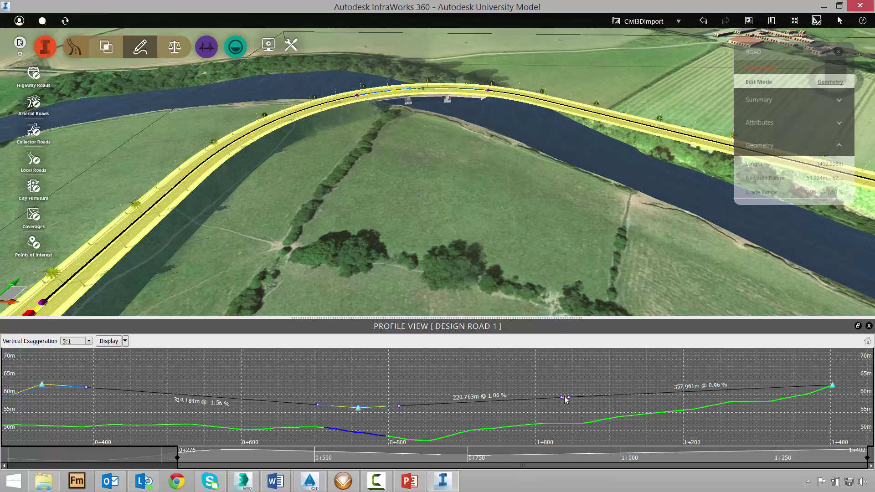
Lower the new PVI to elevation 53.18 m at station 1+043.658 and lengthen its vertical curve in the model
drag(565, 401, 570, 423)
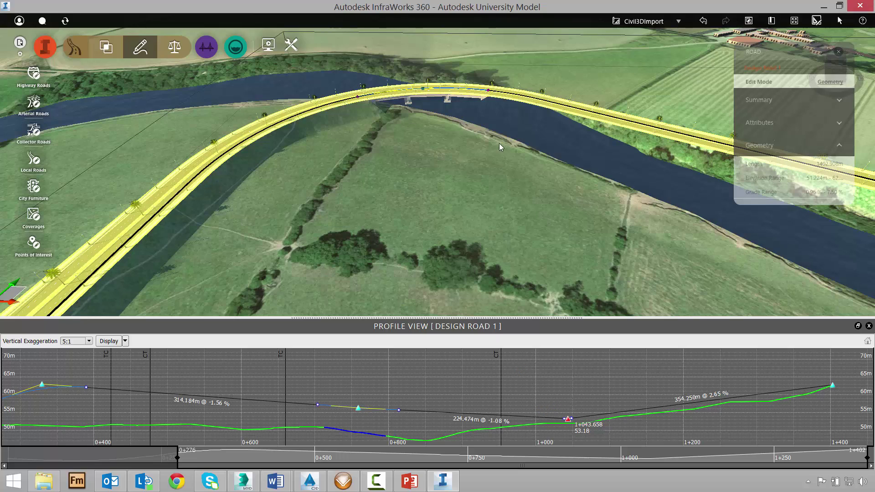
middle_drag(368, 216, 456, 160)
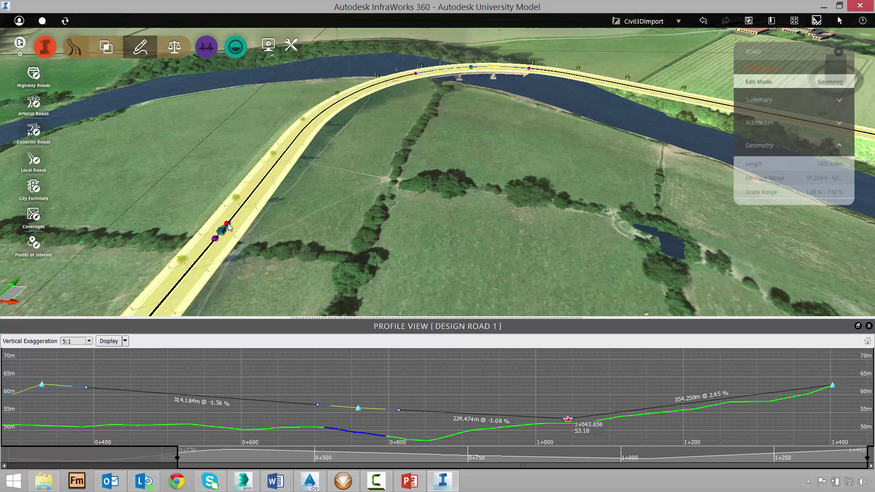
drag(228, 223, 245, 201)
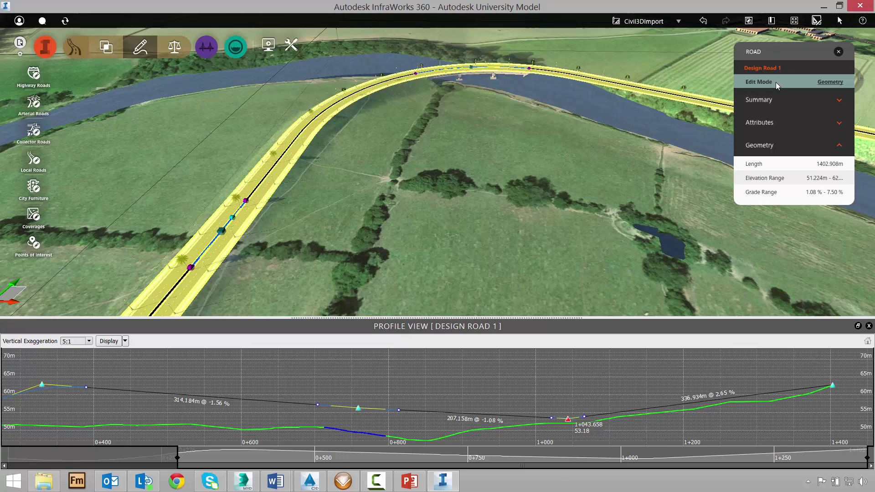
Switch the road's edit mode to Roadside Grading and set its grading method to Fixed Slope
click(829, 83)
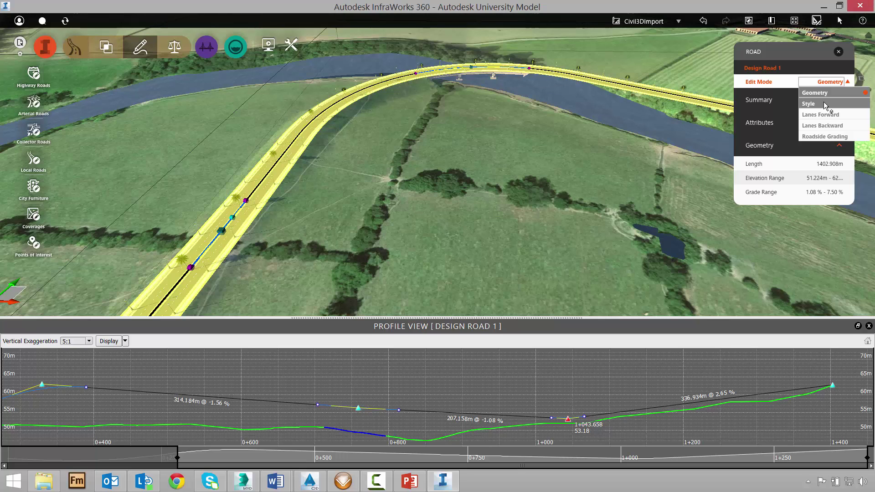
click(829, 137)
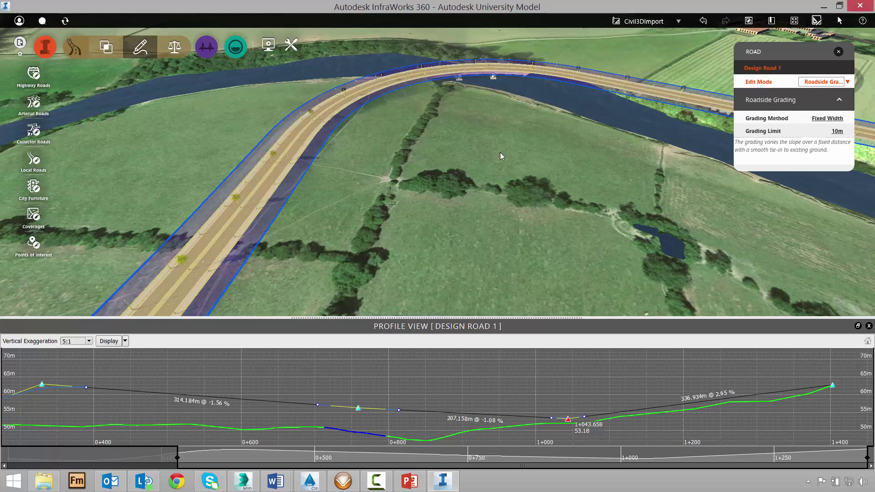
middle_drag(631, 181, 521, 226)
scroll(521, 227, up, 1)
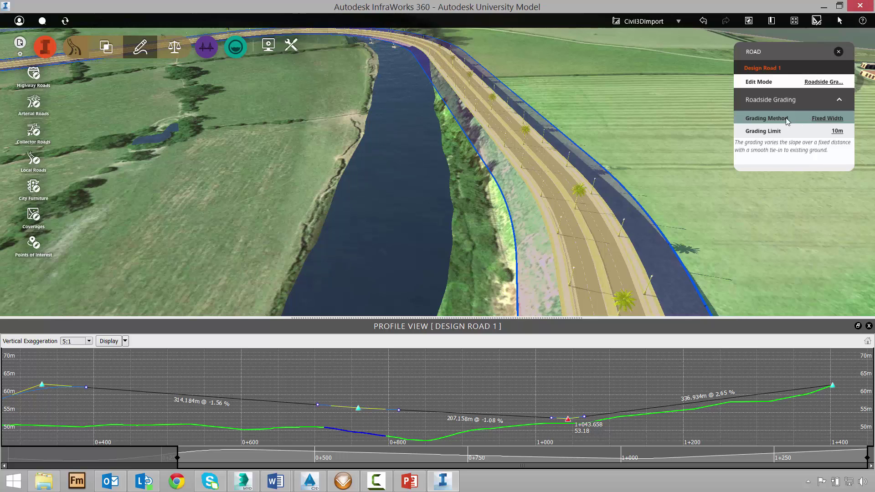
click(827, 118)
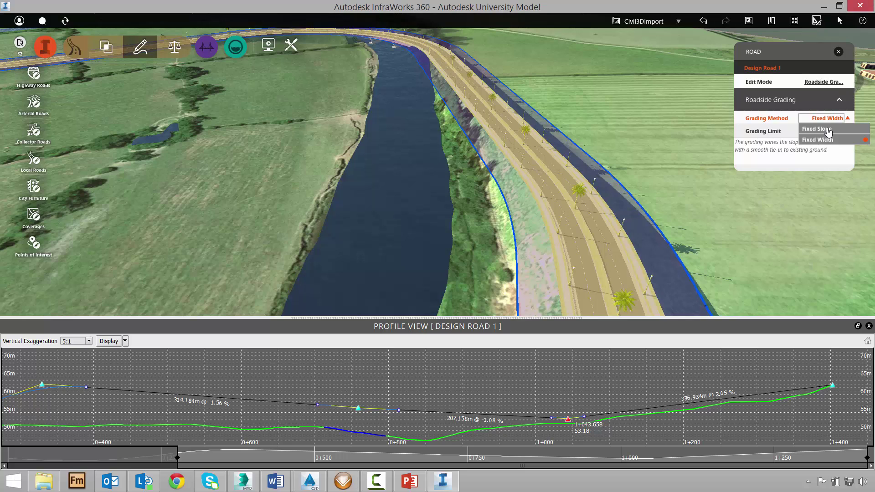
click(828, 130)
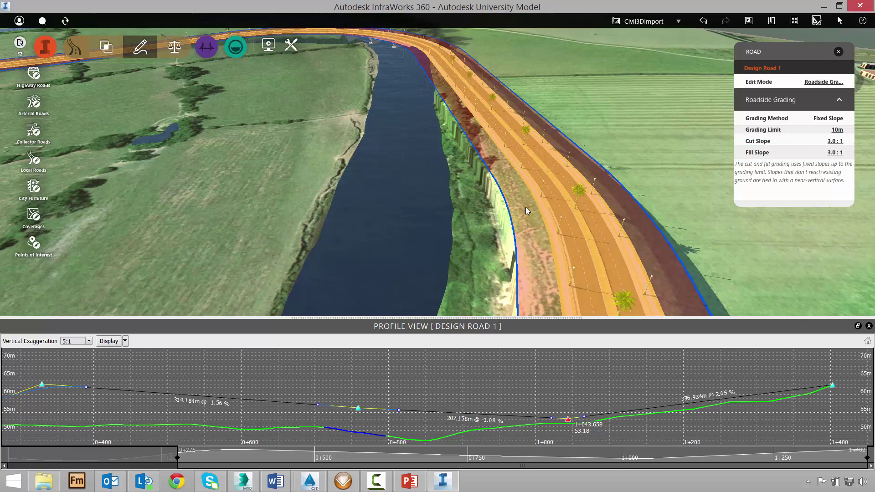
Set the roadside grading limit to 20 m
scroll(510, 214, up, 2)
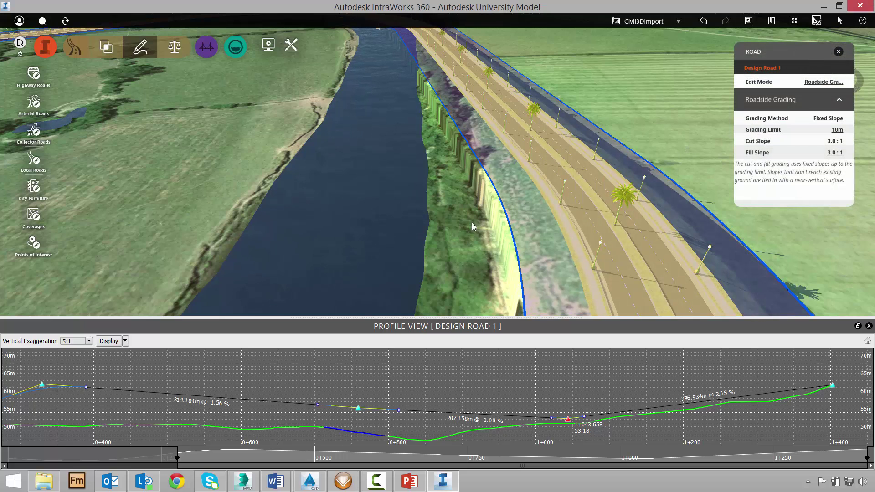
click(837, 130)
text(20)
key(Return)
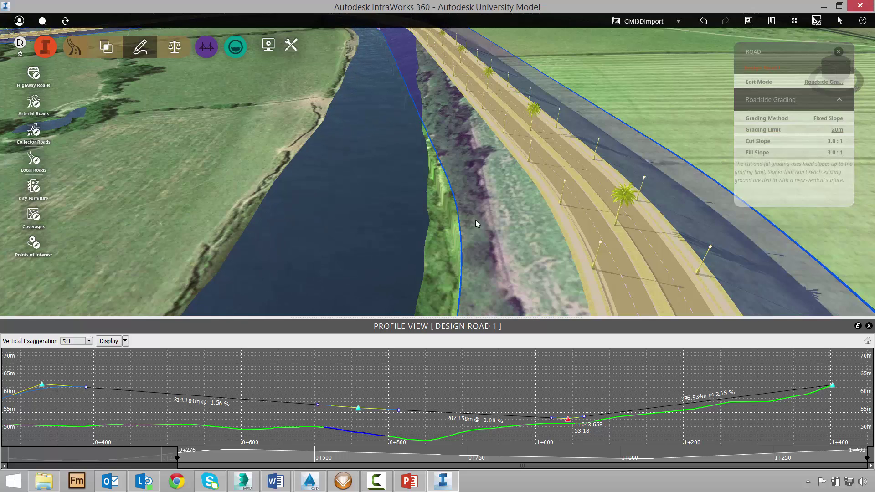
Return the design road's edit mode to Geometry and close its property card
click(824, 81)
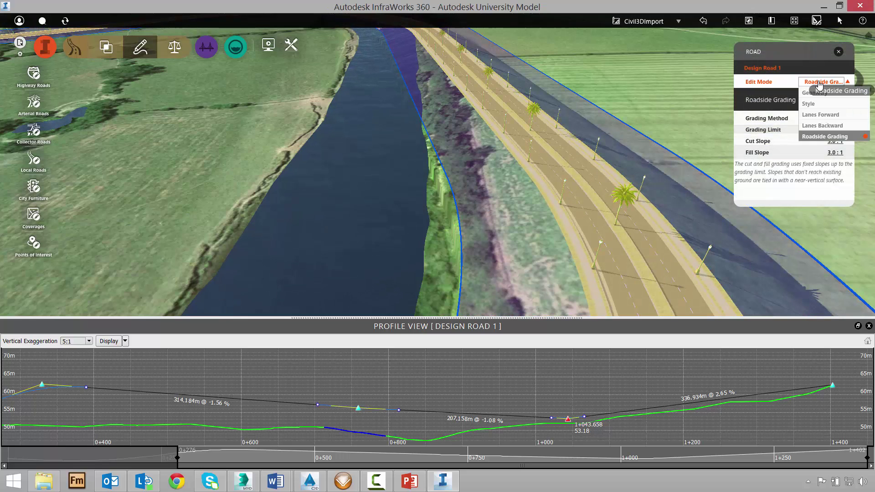
click(815, 93)
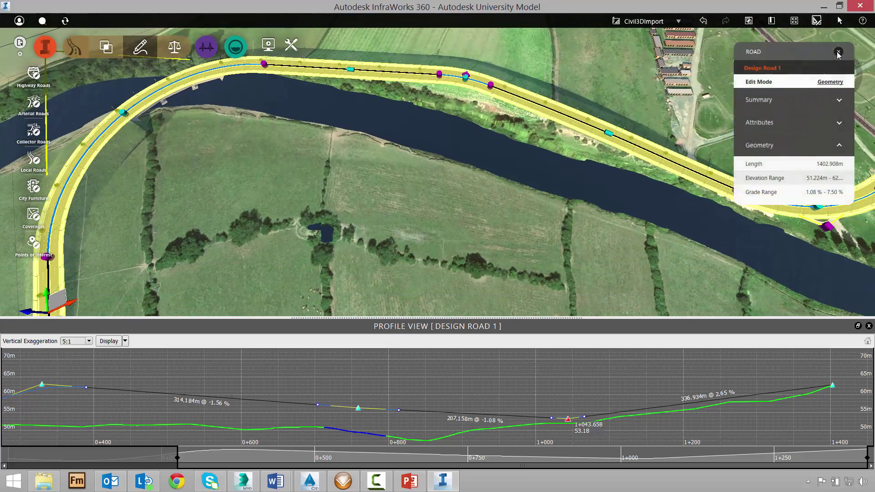
click(839, 51)
click(846, 69)
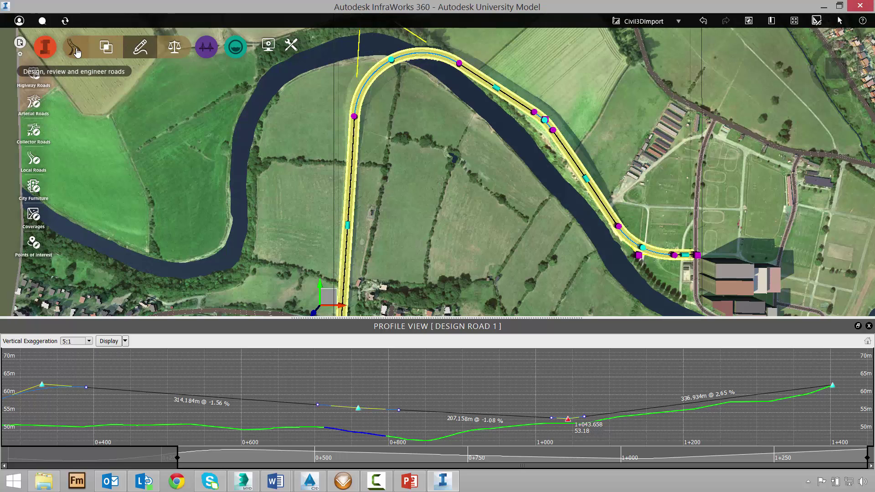
Start a Profile Optimization for the design road, keeping the 60 km/h design speed and selecting the Boulevard road style
click(176, 48)
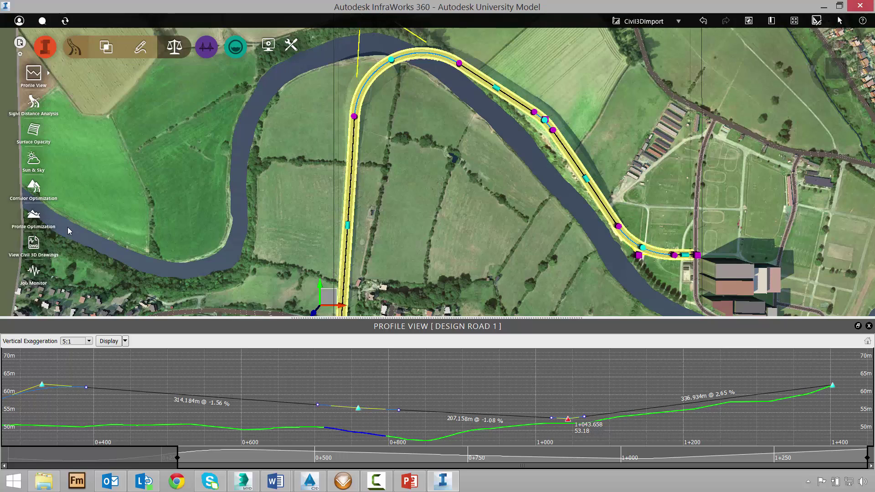
click(33, 218)
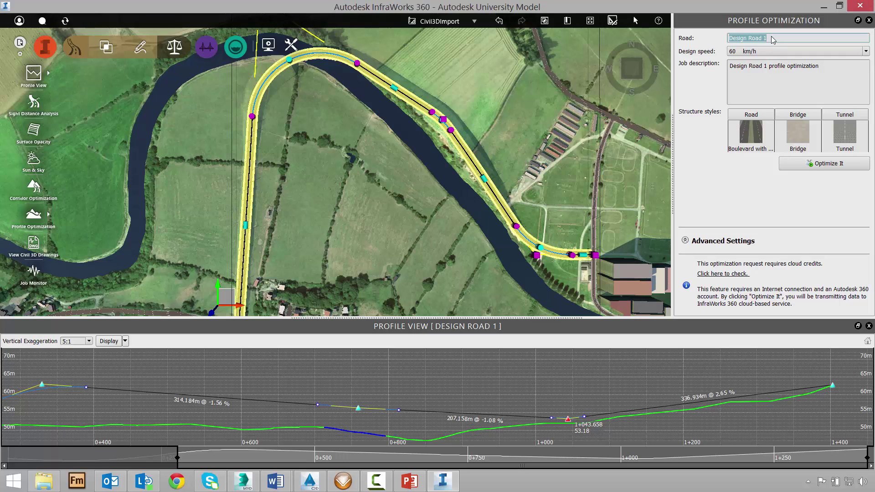
click(769, 53)
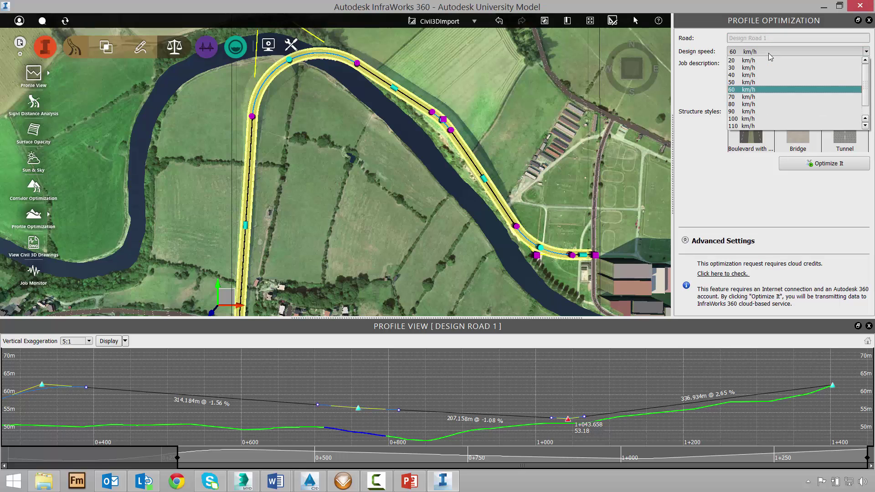
click(769, 53)
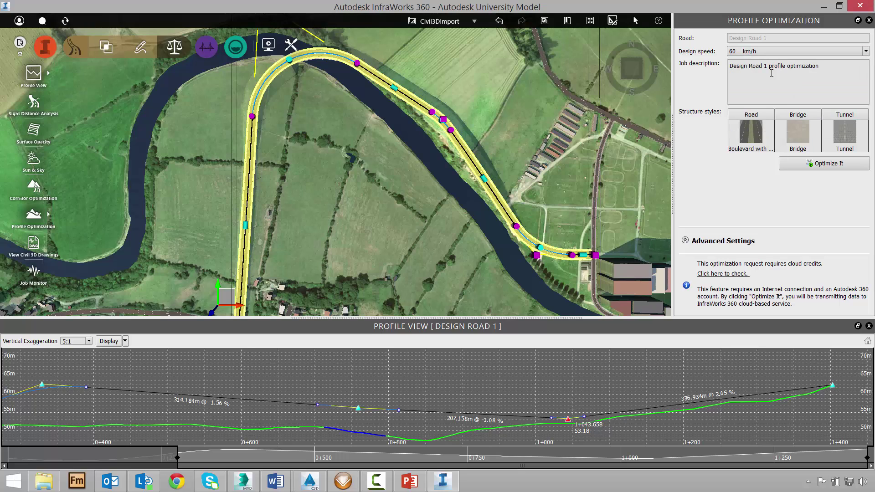
click(750, 133)
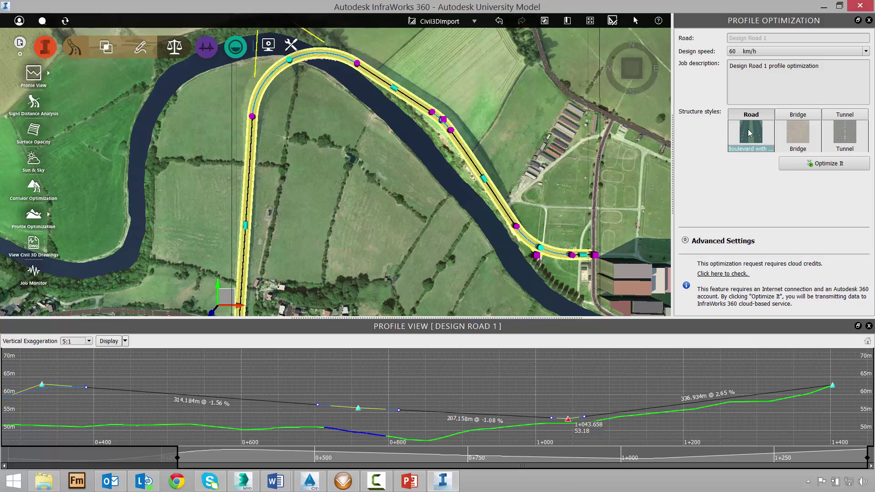
Set the optimization's maximum grade to 8% and anchor the PVI at station 759.18 m in the advanced profile constraints
click(706, 242)
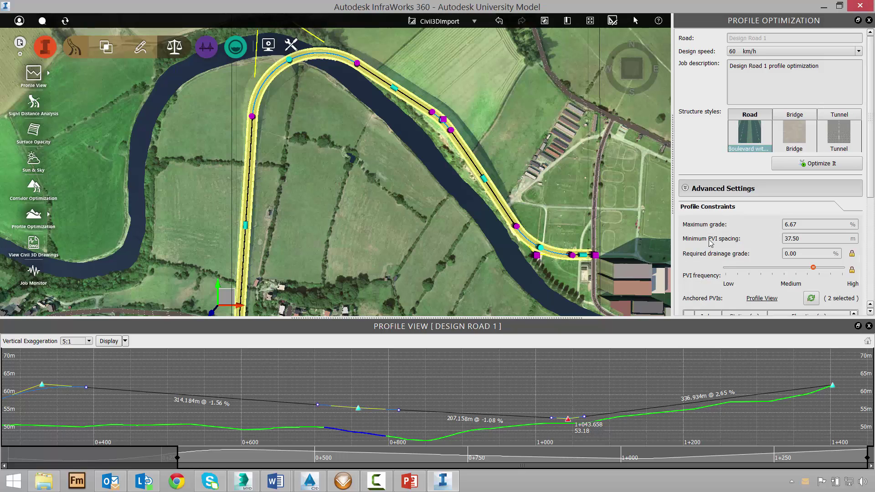
scroll(787, 222, down, 3)
scroll(786, 222, down, 3)
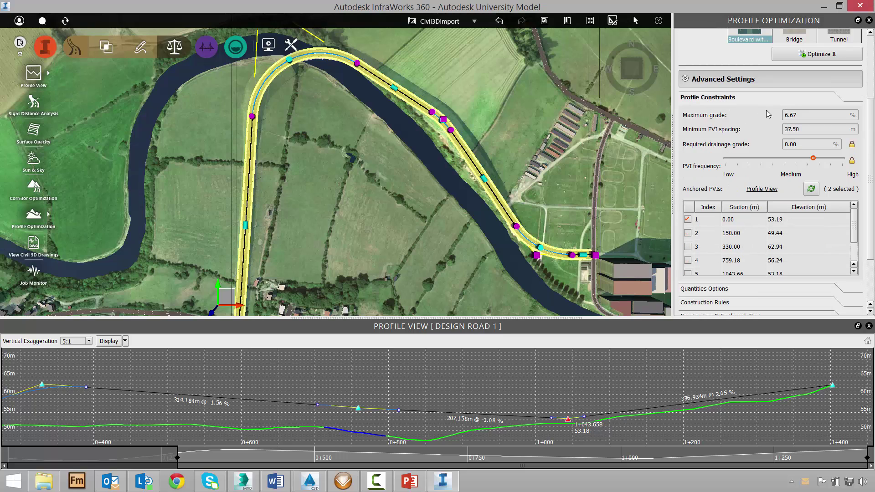
double_click(812, 116)
text(8)
scroll(739, 197, down, 1)
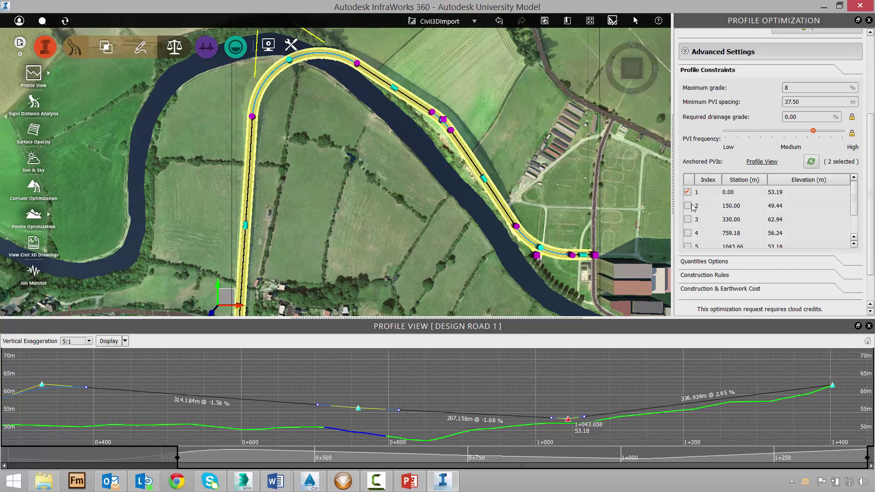
click(688, 233)
scroll(758, 231, down, 1)
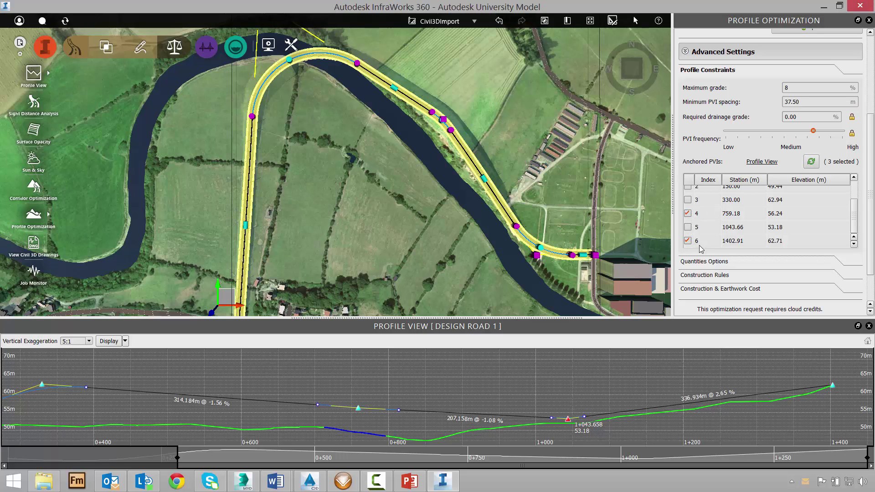
Review the borrow and waste pit options and the maximum fill height and cut depth rules for bridges and tunnels
click(710, 264)
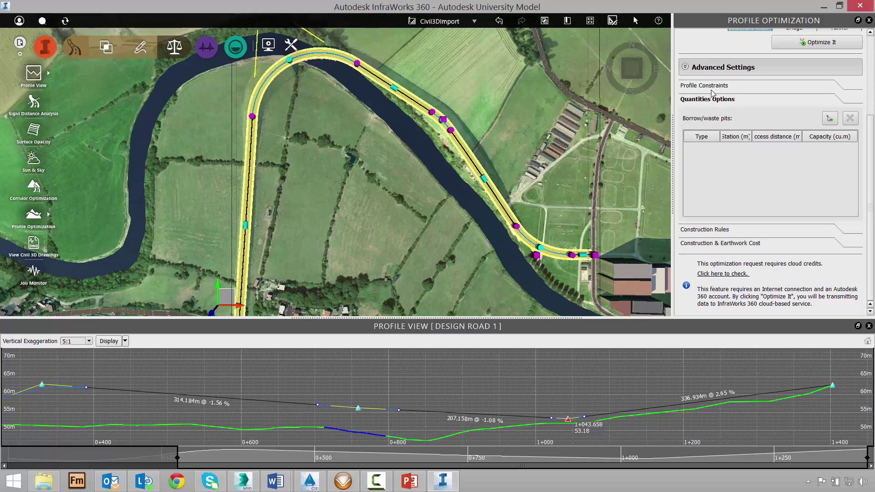
click(714, 230)
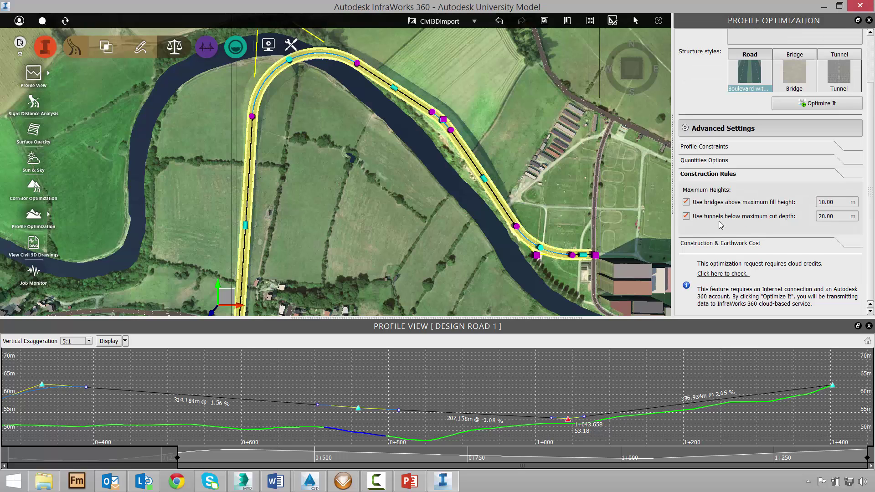
click(844, 200)
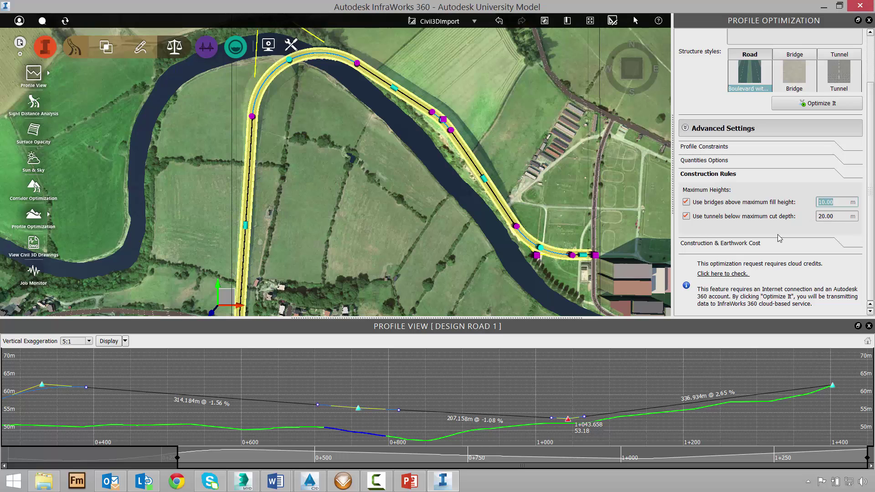
Set the Free Haul Distance to 500 m in the construction and earthwork costs, check the remaining unit prices, and accept the settings
click(726, 244)
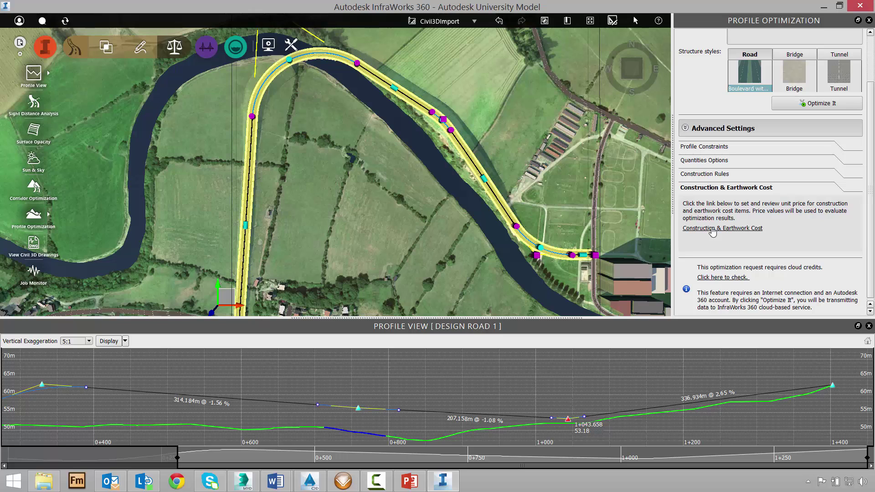
click(712, 229)
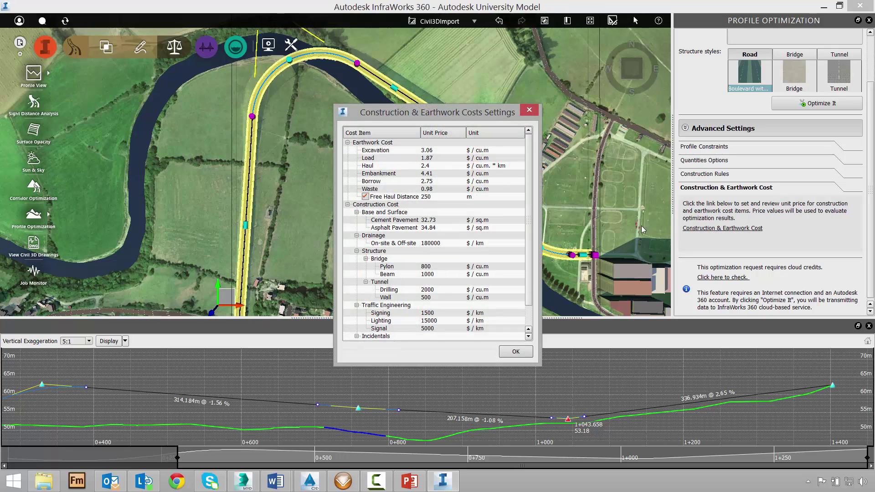
click(442, 200)
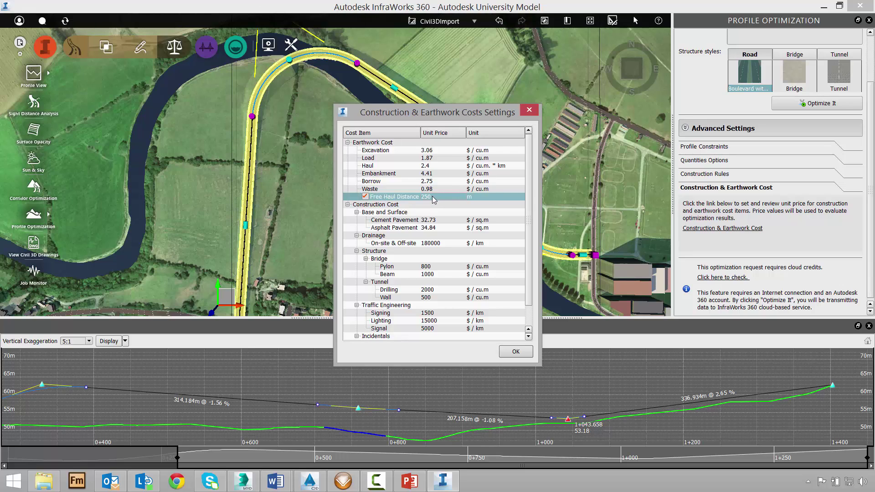
click(434, 199)
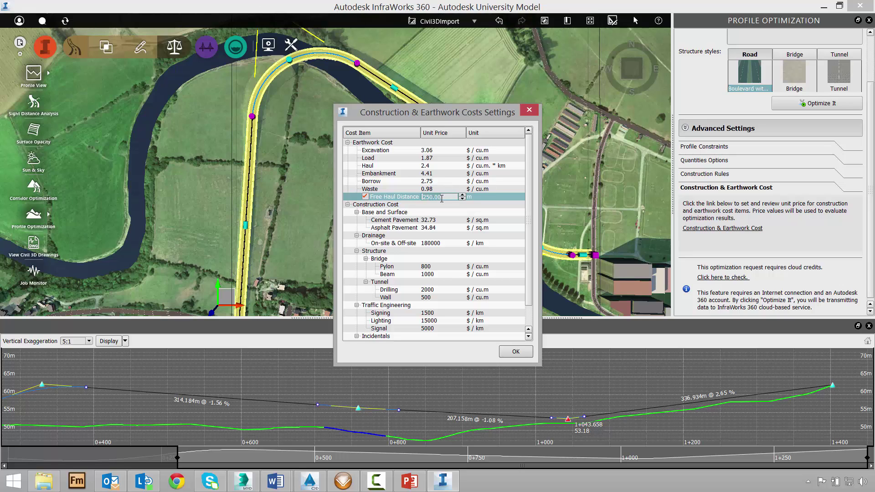
text(500)
key(Return)
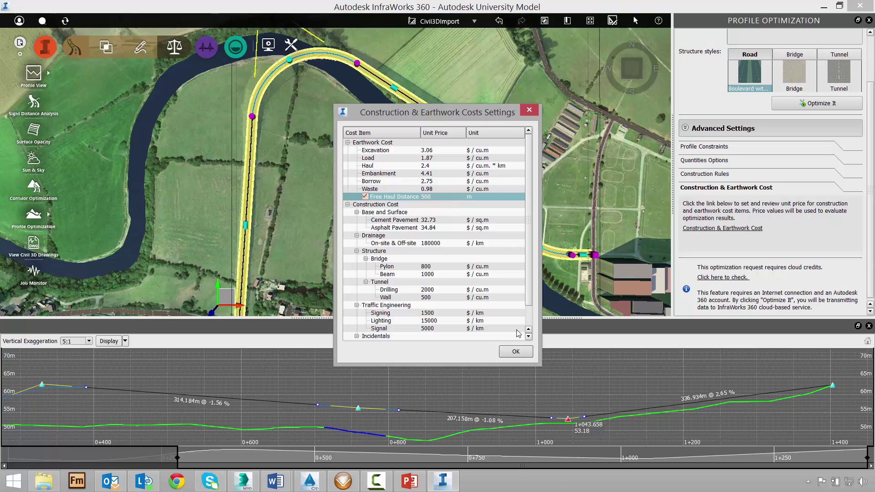
scroll(532, 291, down, 1)
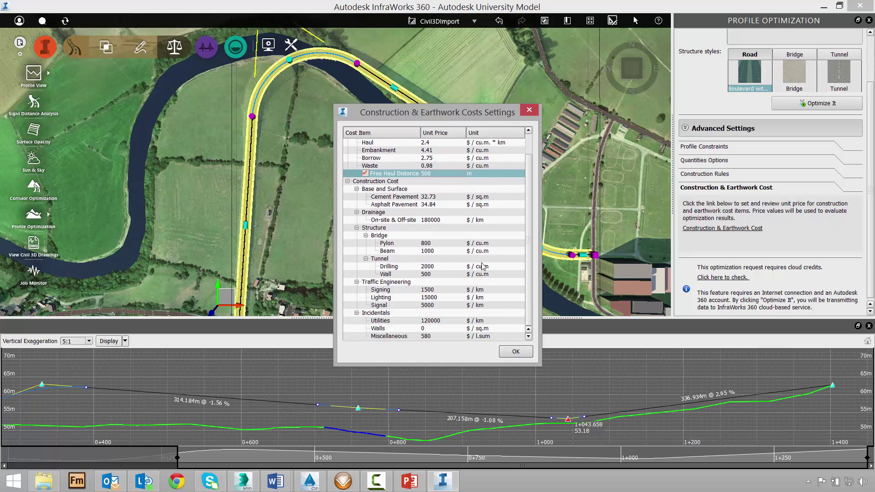
scroll(527, 259, up, 1)
scroll(528, 259, up, 1)
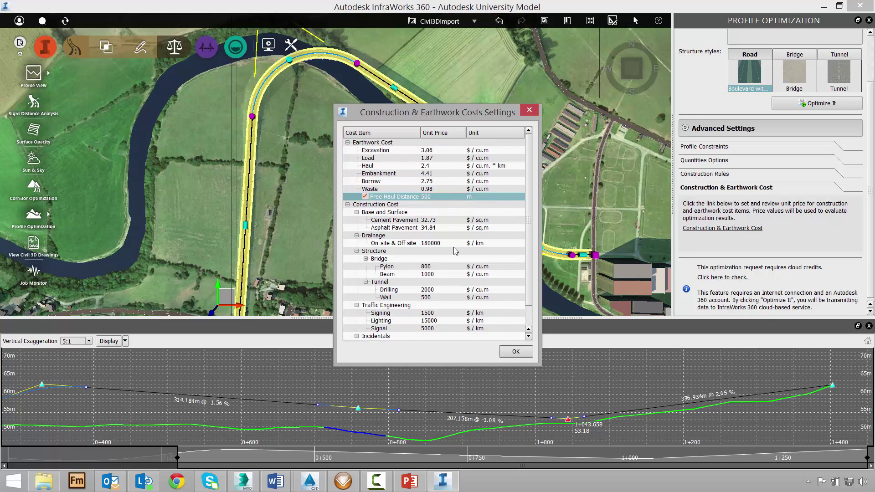
click(515, 353)
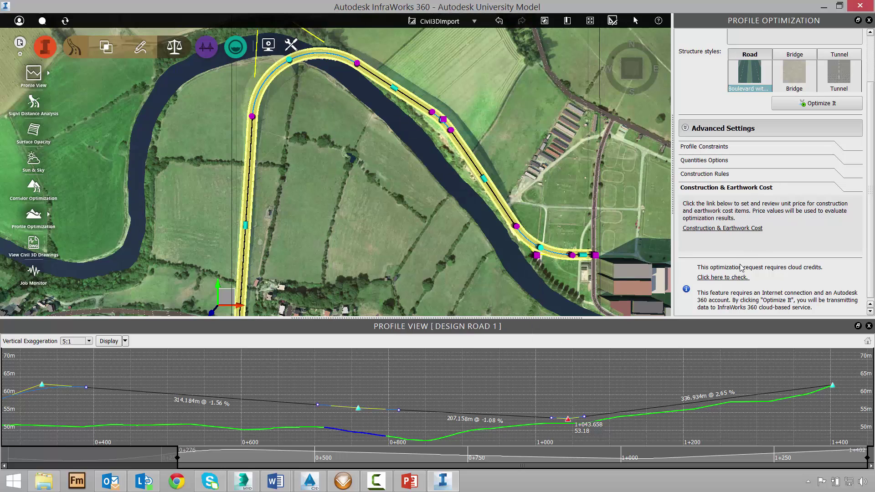
Submit the design road's profile for cloud optimization and acknowledge the submission
click(820, 104)
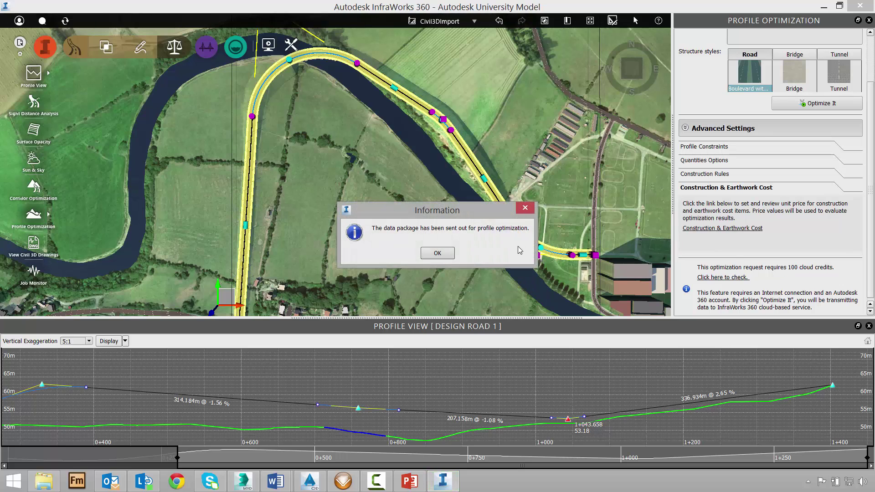
click(438, 253)
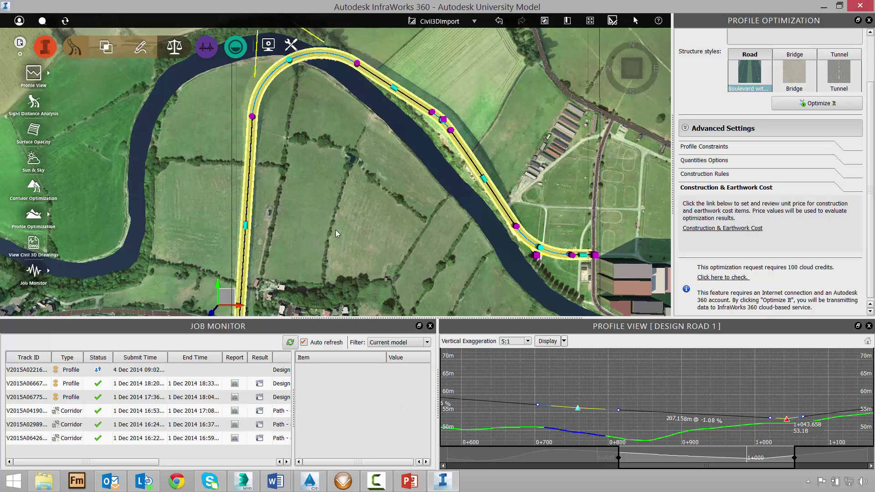
Open the report of a completed profile optimization job and examine its profile, construction cost, earthwork and hauling sections
click(236, 388)
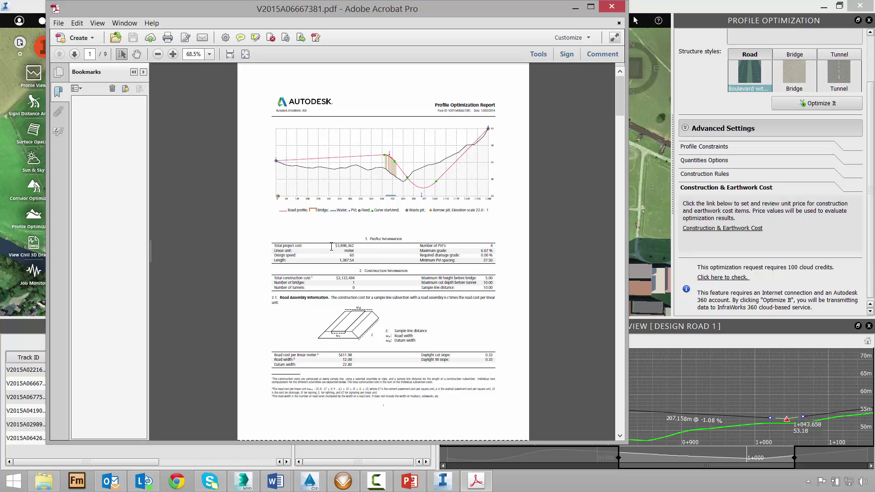
drag(364, 238, 363, 246)
scroll(339, 324, down, 5)
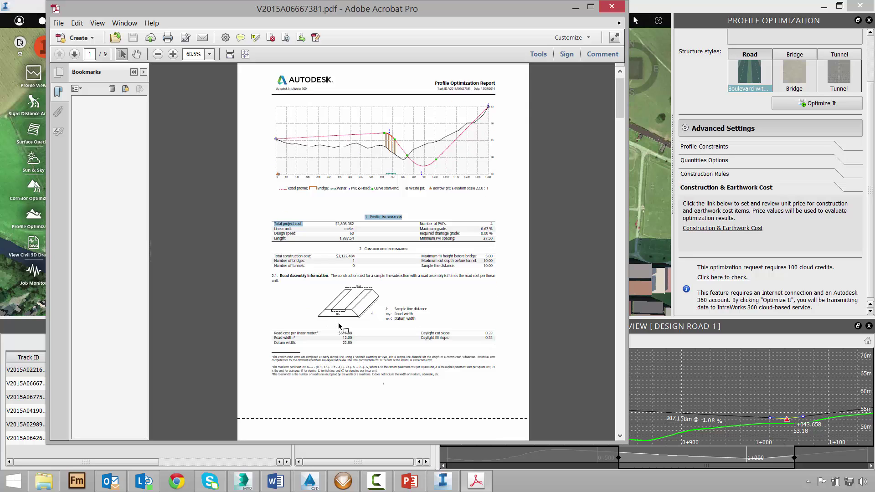
scroll(340, 325, down, 20)
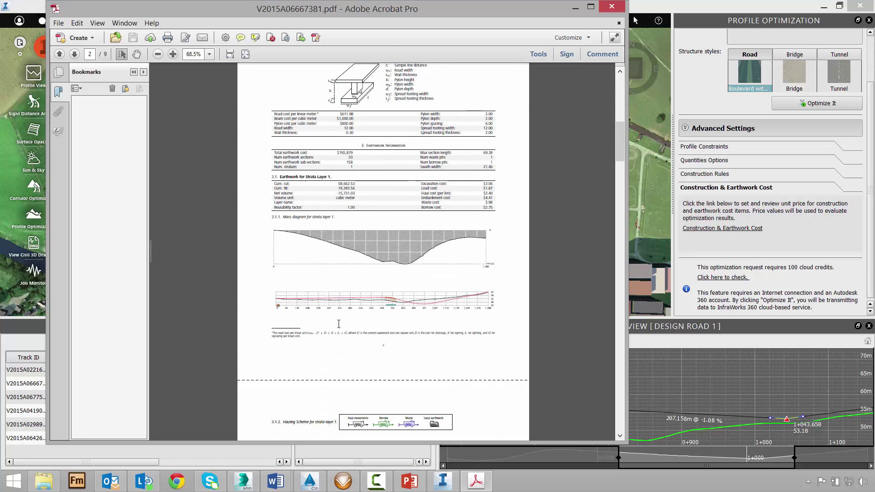
scroll(340, 326, down, 10)
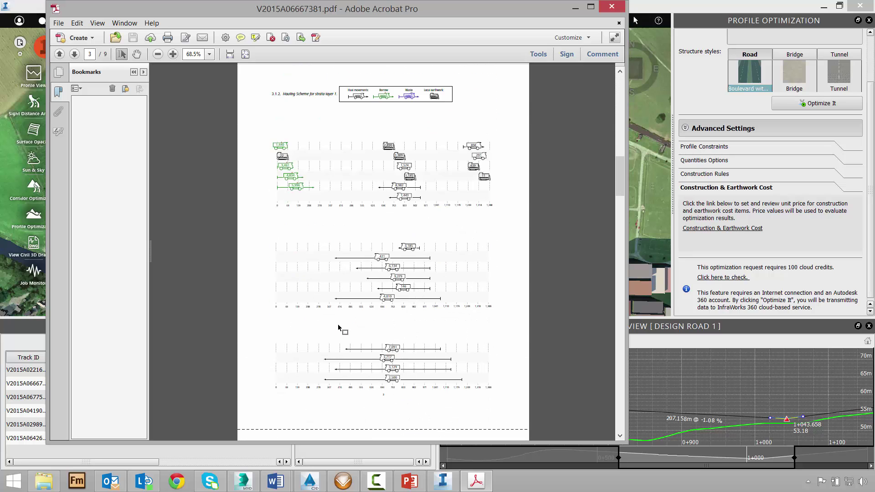
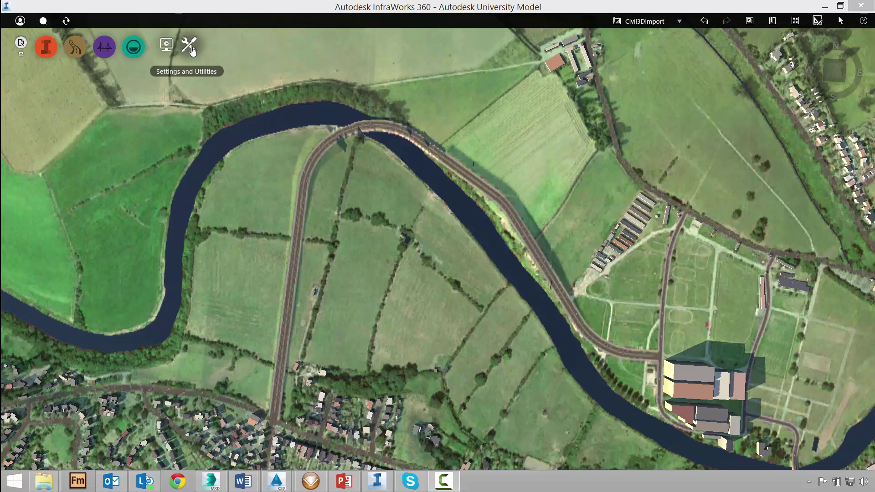
Set up an IMX export with a polygon extent drawn around the road corridor, from the housing area over the river bridge to the industrial buildings
click(189, 45)
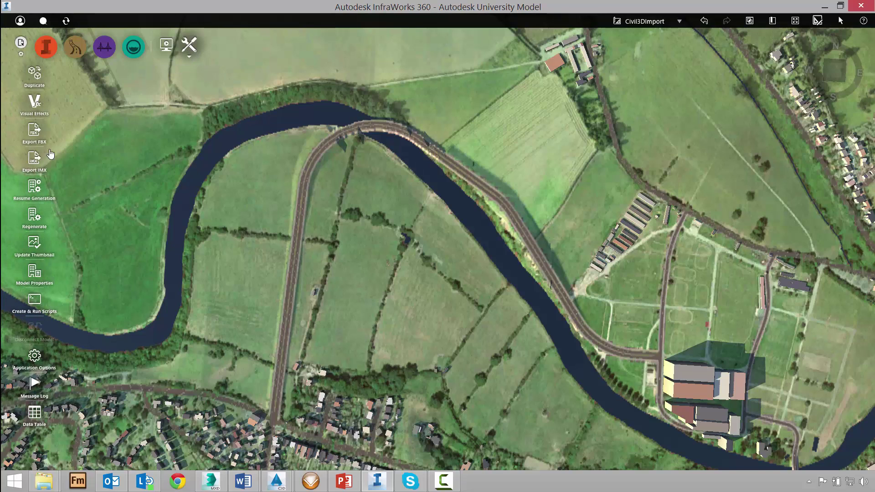
click(34, 160)
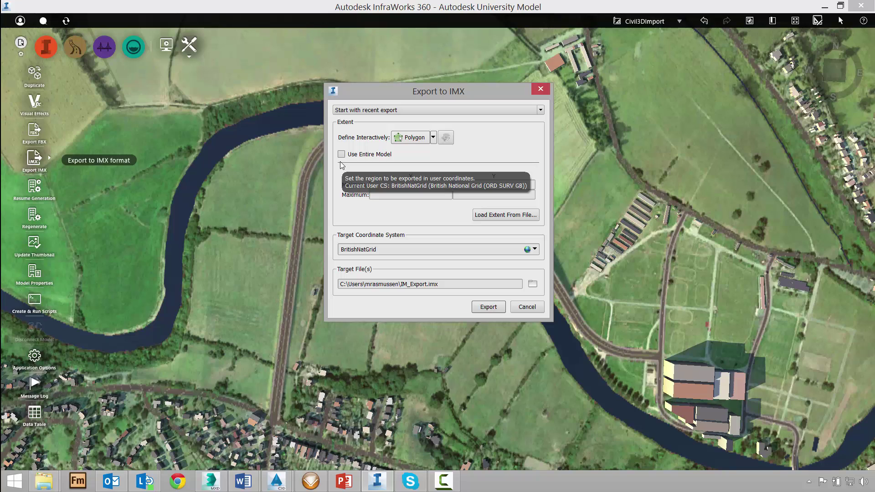
click(433, 137)
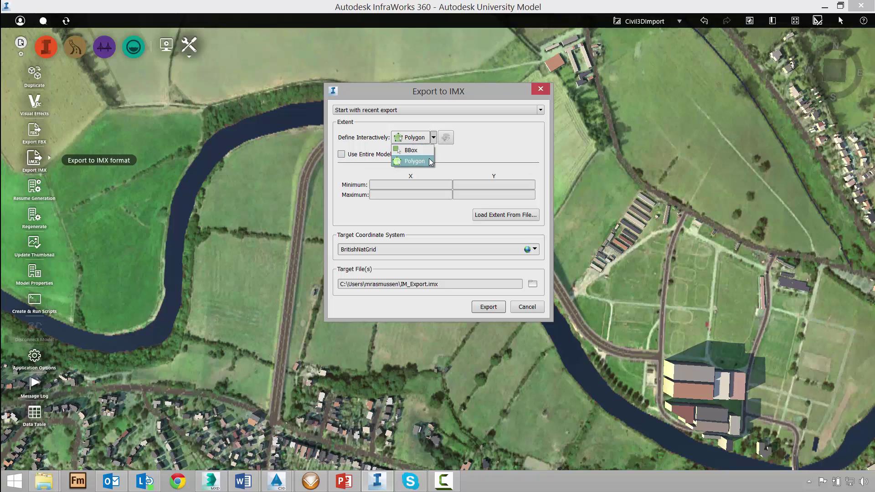
click(415, 162)
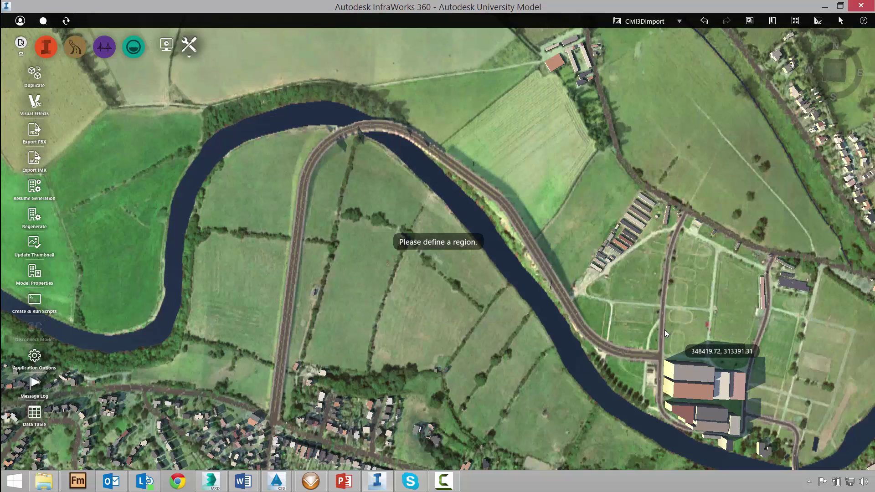
click(680, 341)
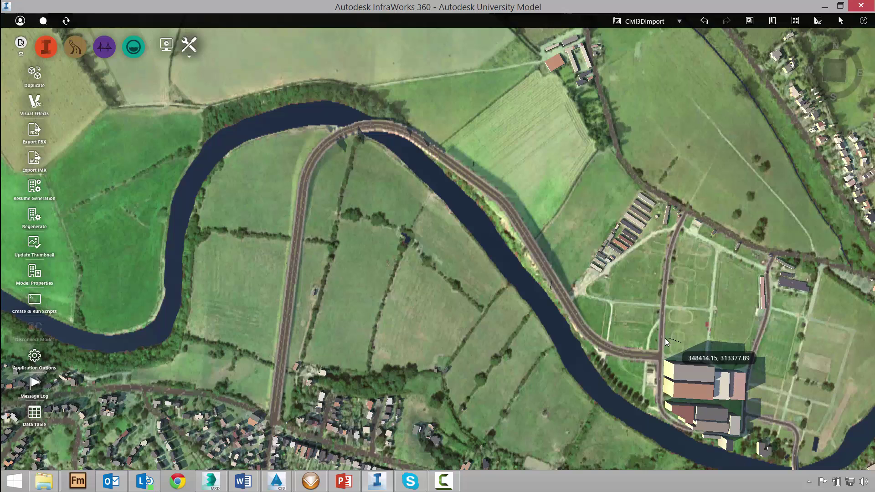
click(615, 333)
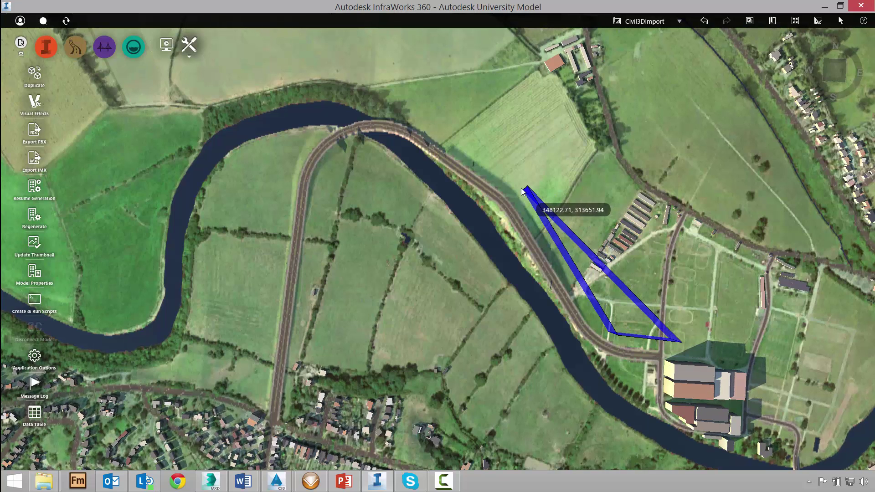
click(525, 184)
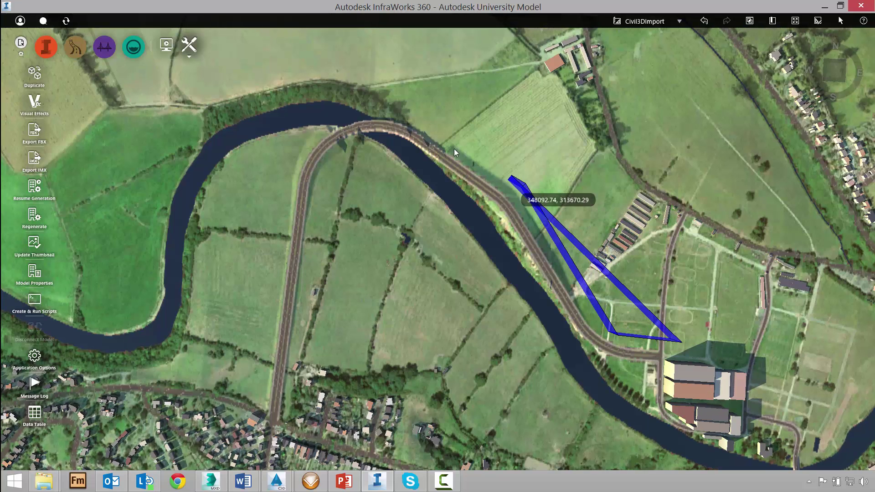
click(348, 80)
click(279, 137)
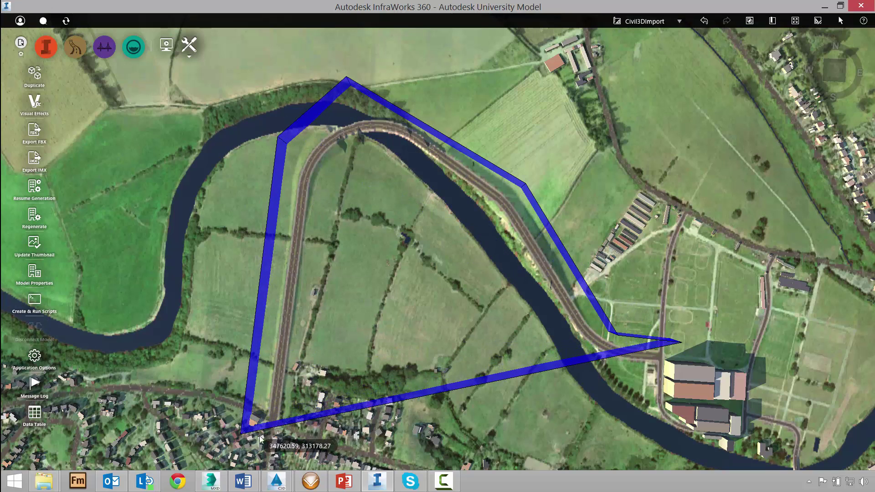
click(243, 433)
click(285, 452)
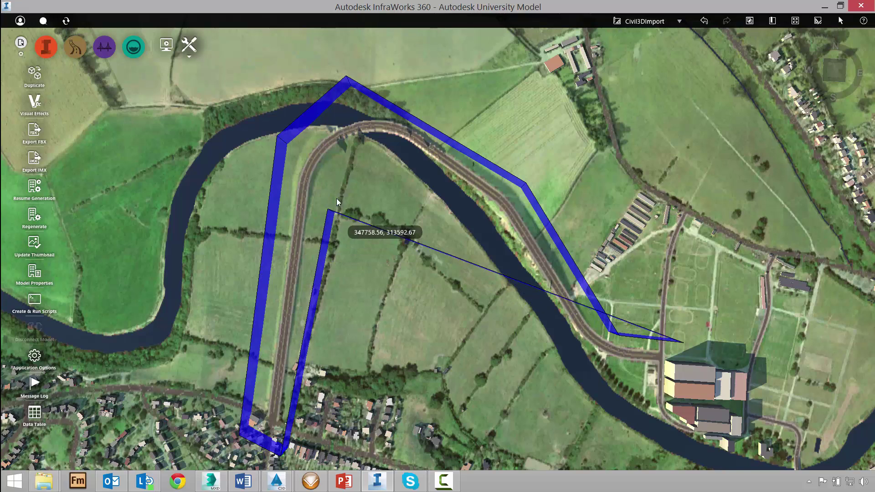
click(338, 170)
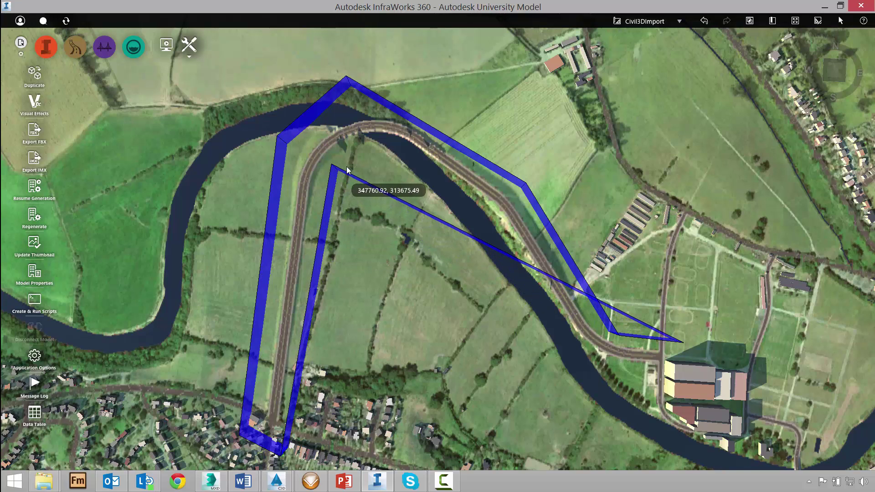
click(388, 152)
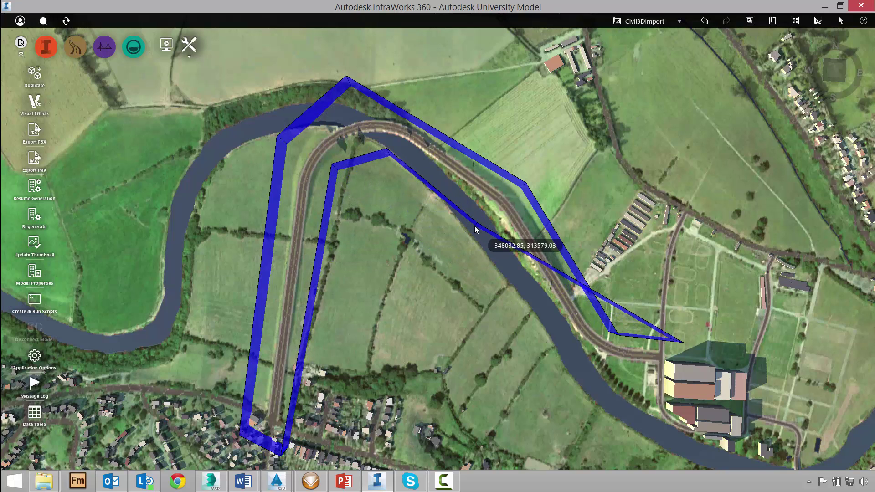
click(478, 220)
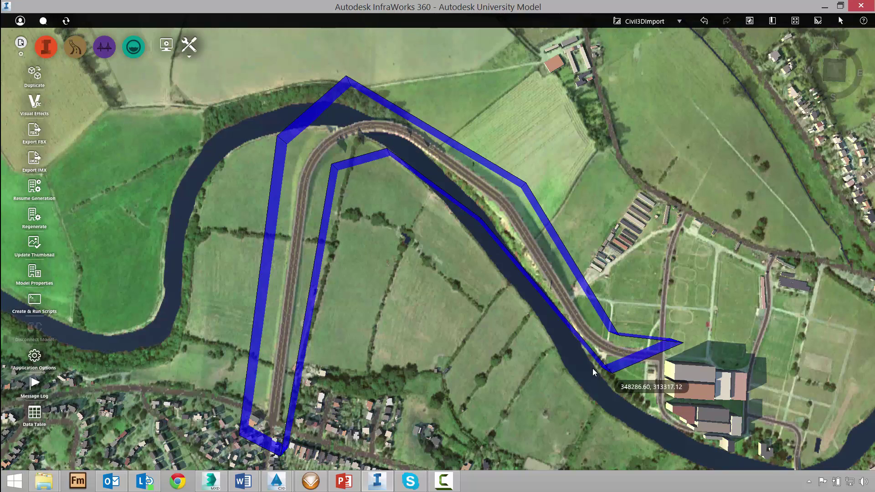
click(592, 371)
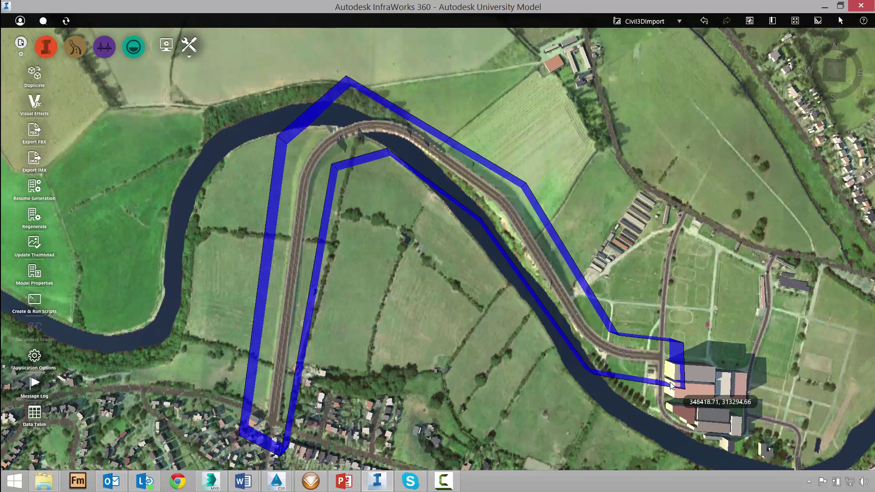
double_click(671, 385)
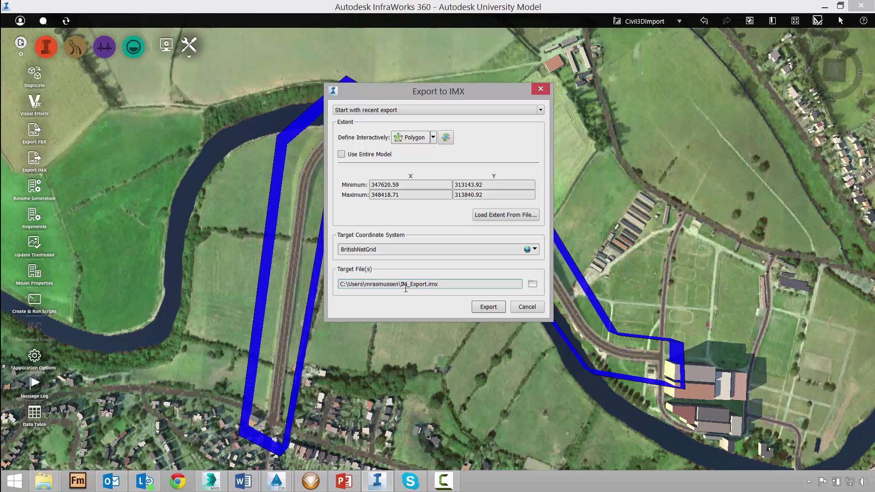
Export the polygon region to IM_Export.imx in the BritishNatGrid coordinate system, replacing the existing file
click(489, 308)
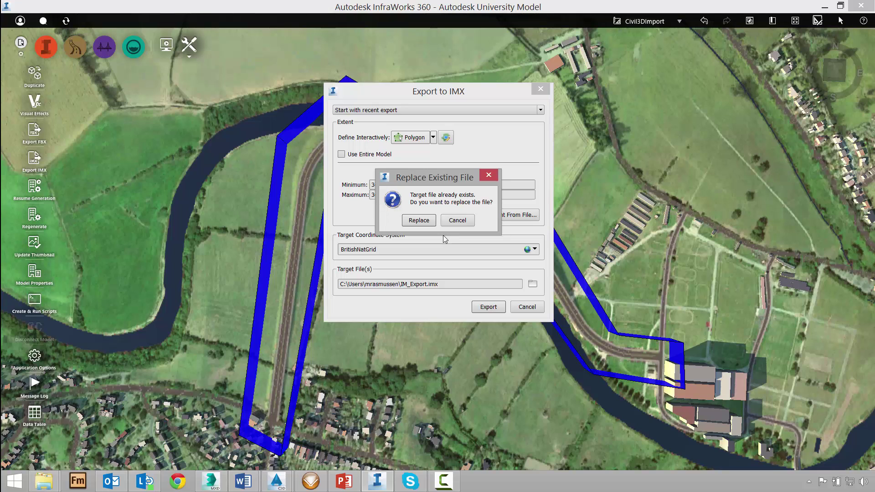
click(419, 221)
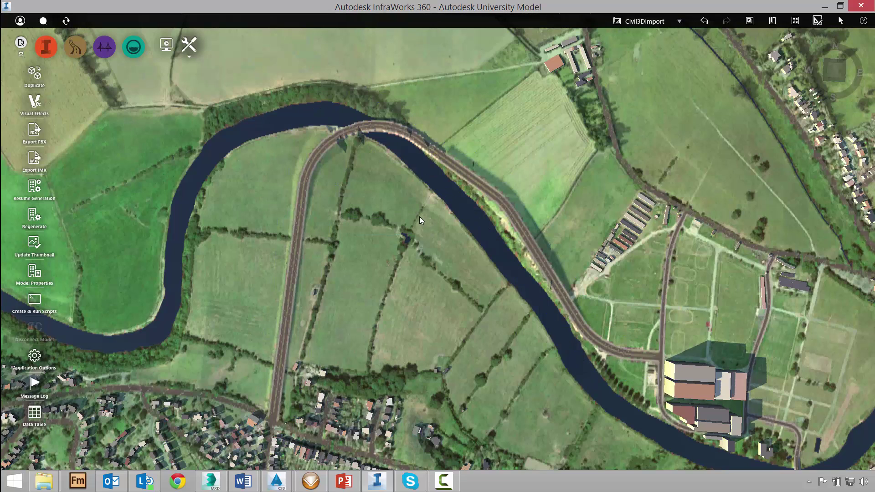
Switch to the DD-A3-Existing drawing in AutoCAD Civil 3D and import the IM_Export.imx file from the user folder
click(276, 481)
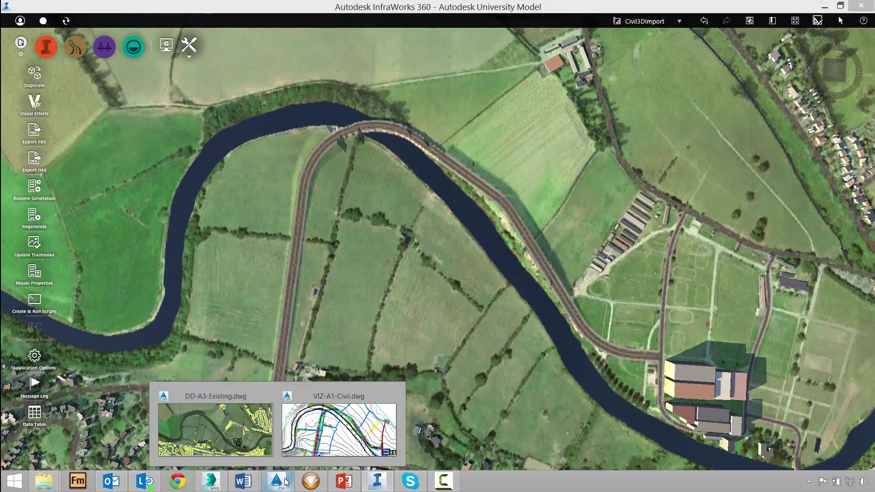
click(248, 451)
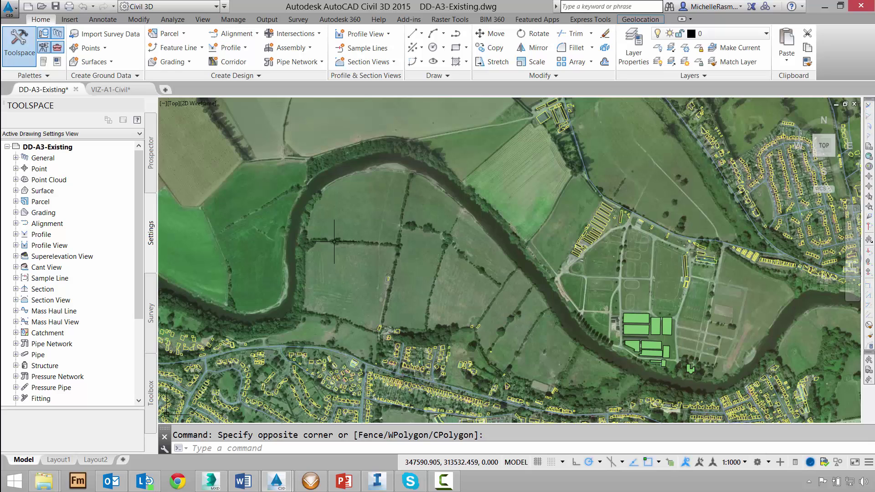
click(69, 20)
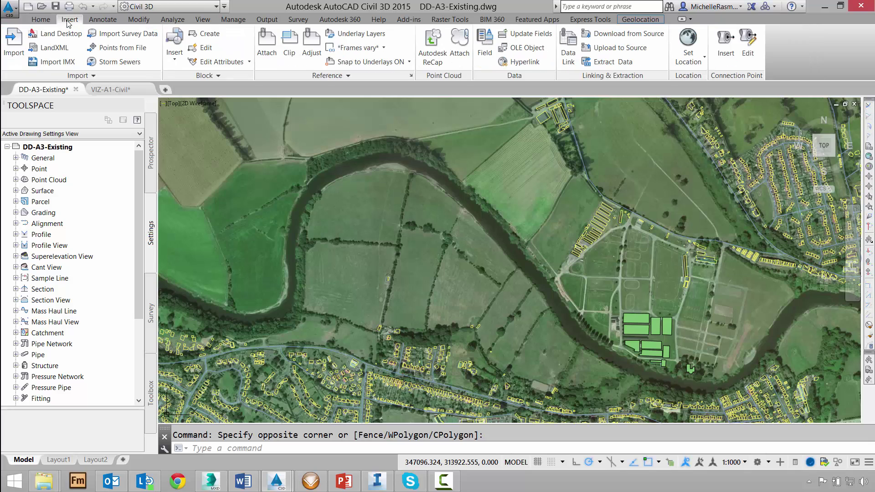
click(55, 64)
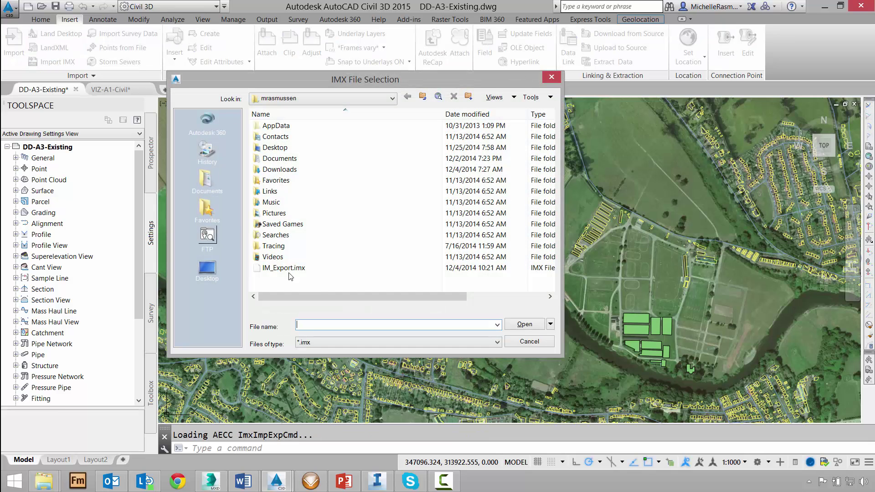
click(312, 99)
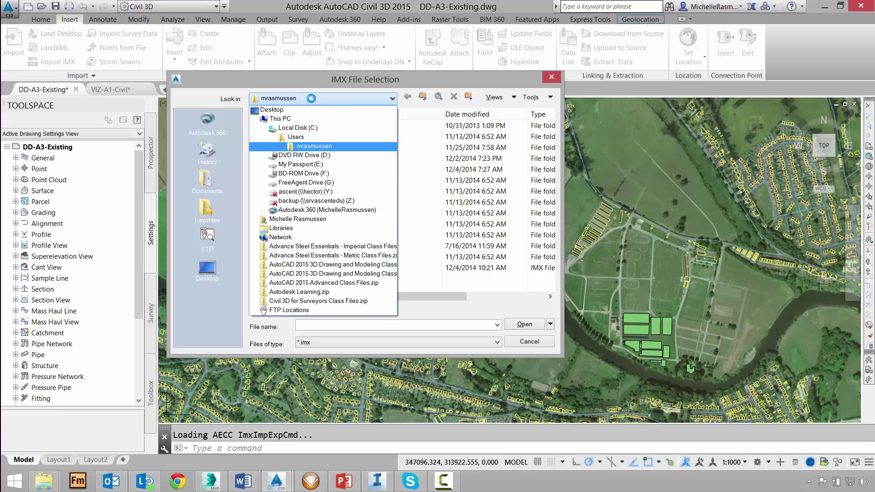
click(311, 98)
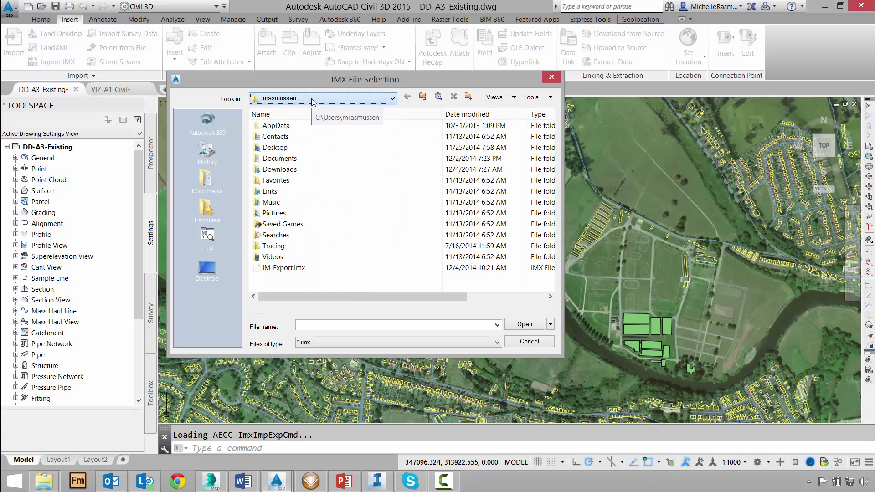
click(284, 269)
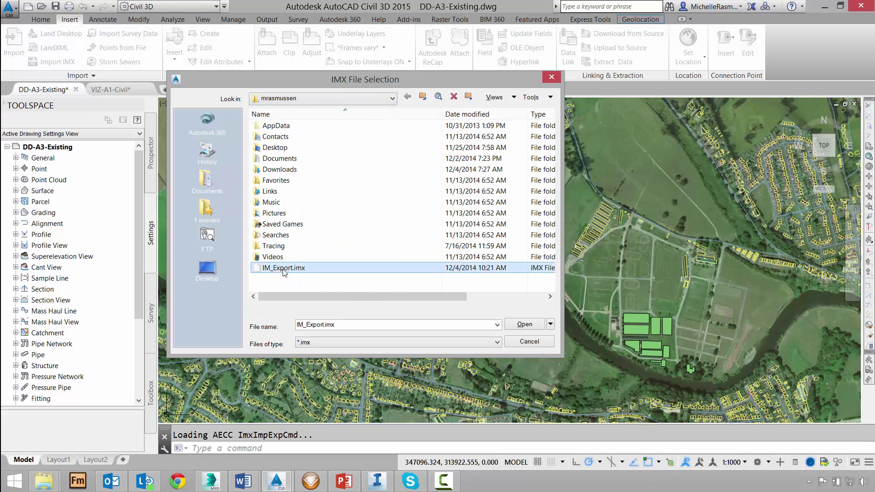
click(525, 325)
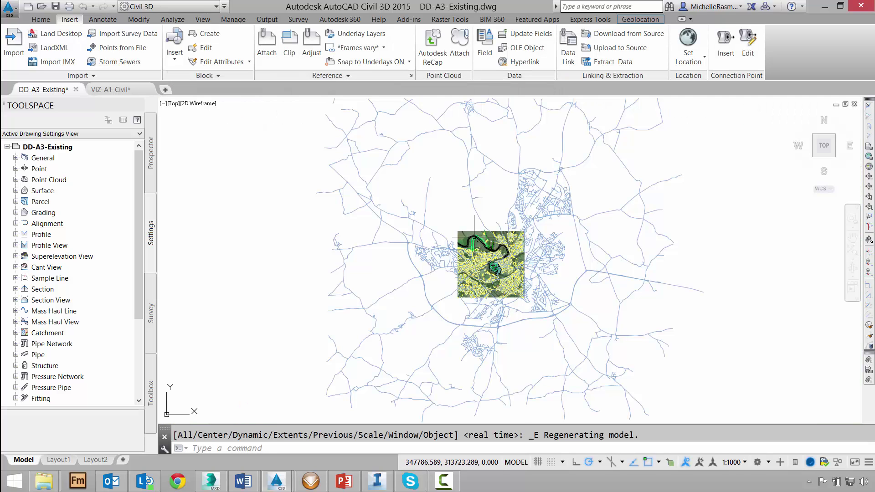
Examine the imported road in the drawing, then locate centerline alignment 4453 and its profile in the drawing's object tree
scroll(476, 230, up, 15)
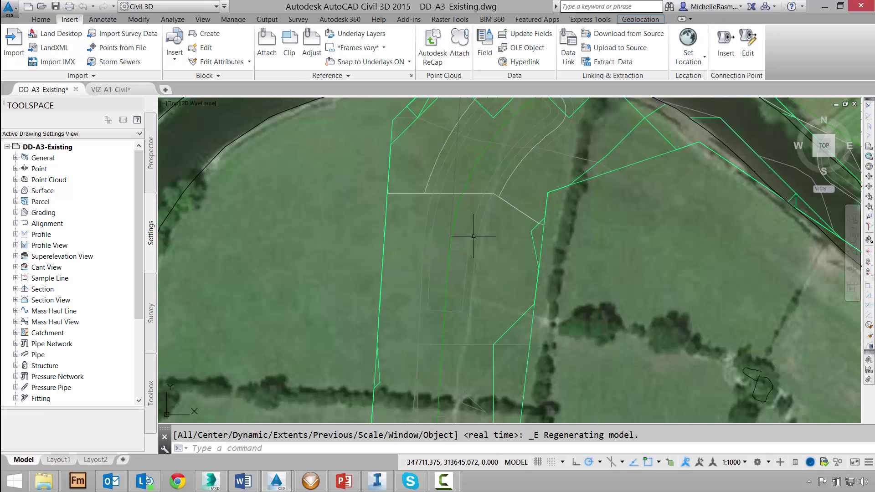
scroll(476, 230, down, 6)
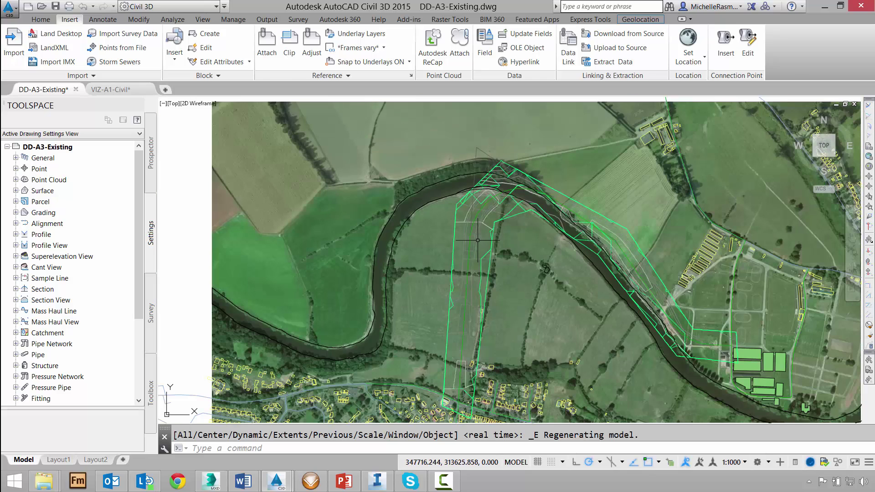
click(150, 189)
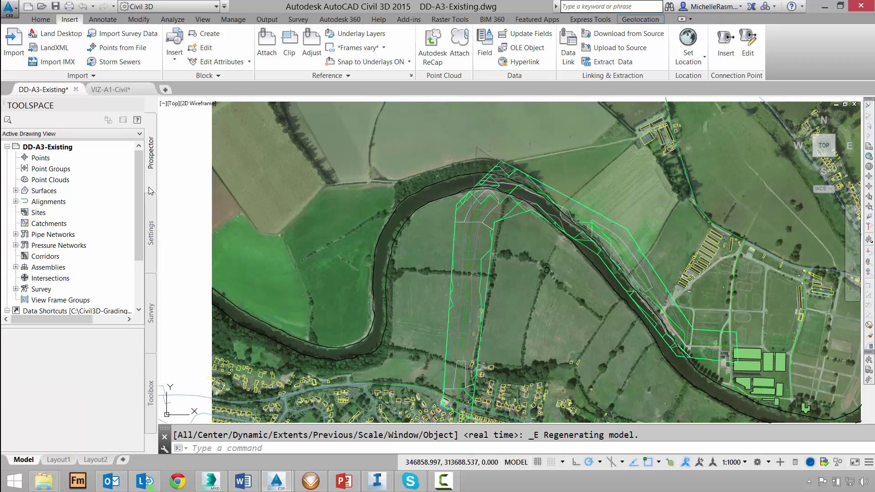
click(15, 202)
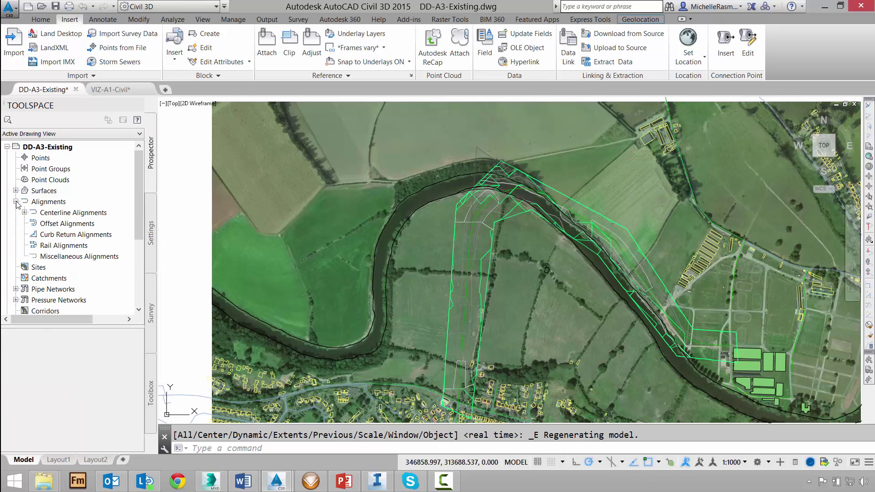
click(25, 212)
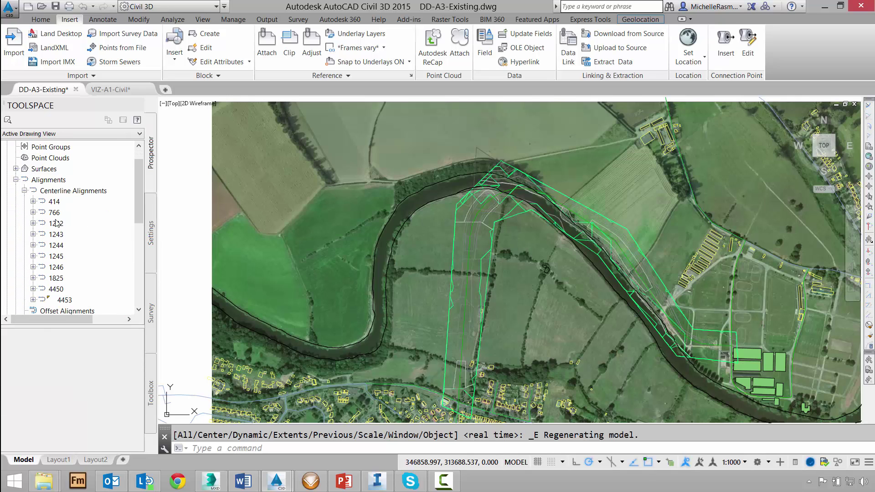
click(64, 301)
scroll(72, 292, down, 3)
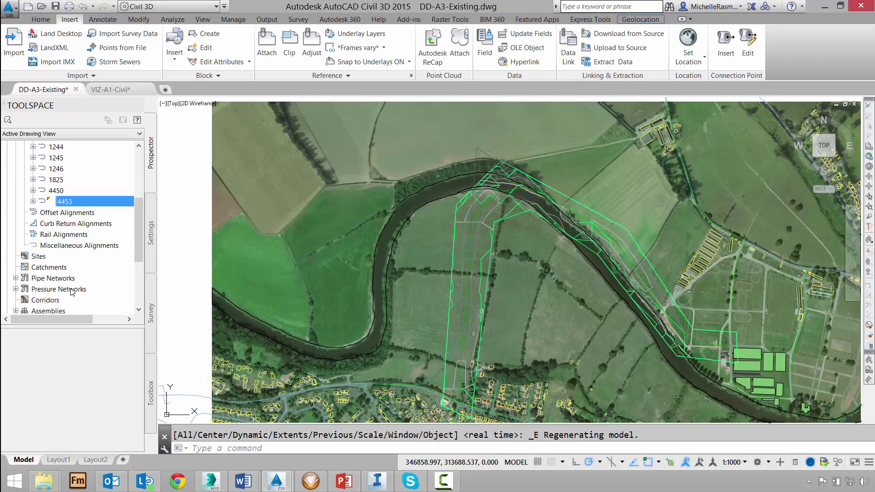
click(33, 201)
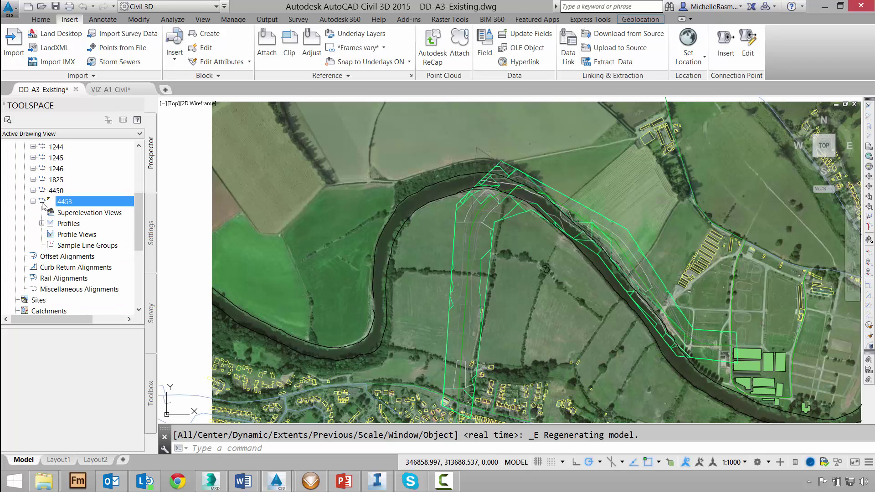
click(42, 223)
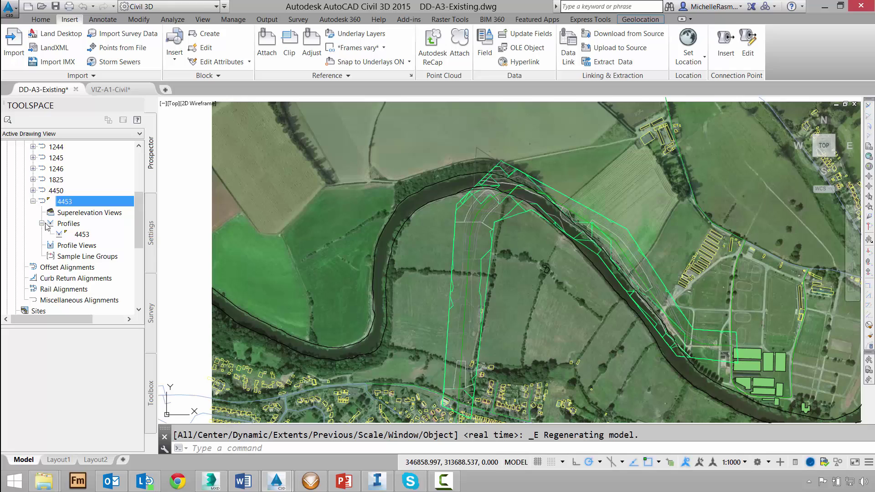
click(86, 236)
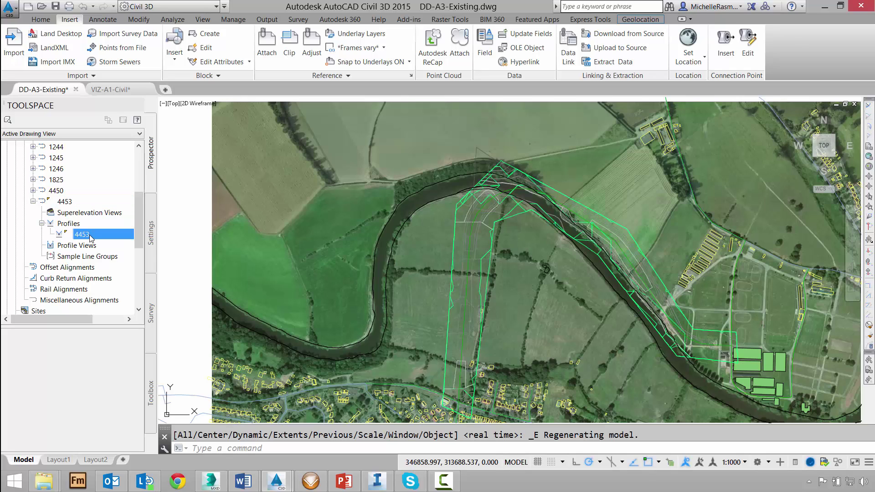
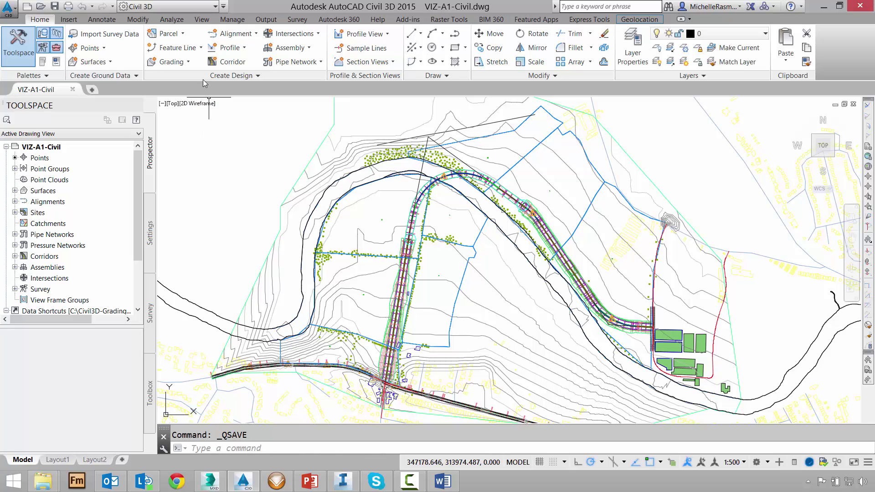
Export the Civil 3D road design as VIZ-A1-Civil.imx in the Visualization folder, and switch to InfraWorks 360
click(266, 20)
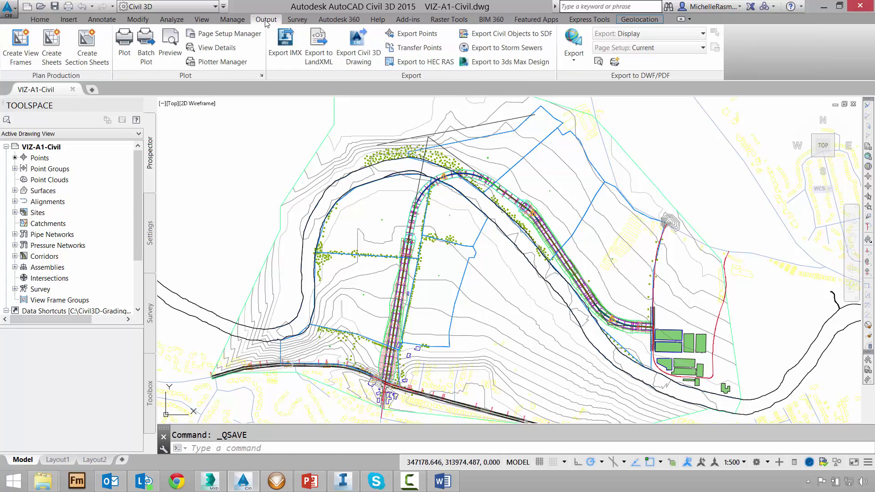
click(282, 43)
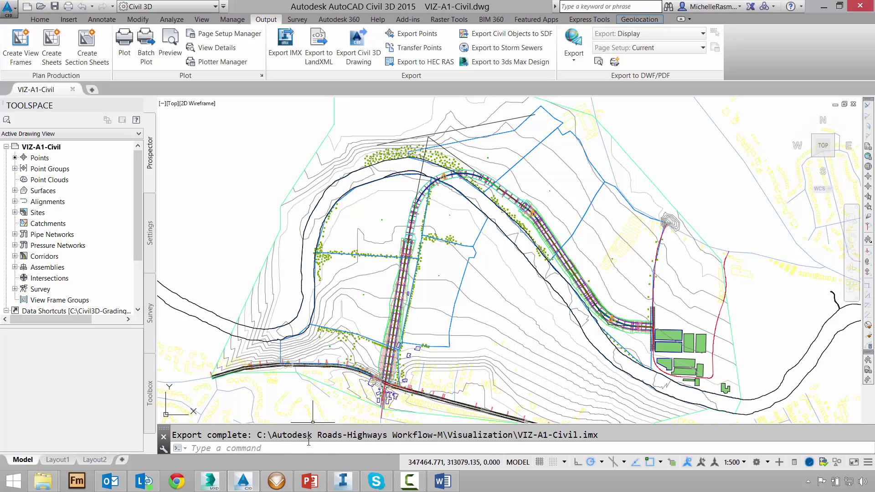
click(345, 488)
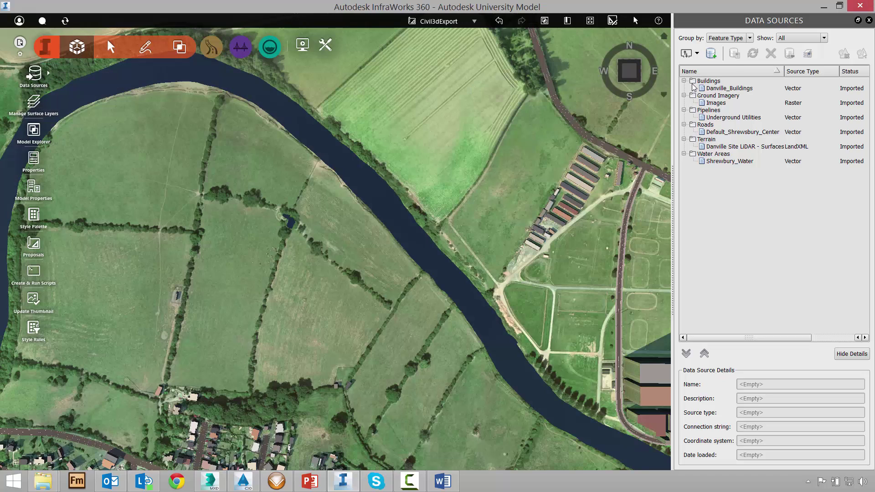
Add VIZ-A1-Civil.imx as an Autodesk IMX data source, including its roads and leaving out its surfaces
click(698, 54)
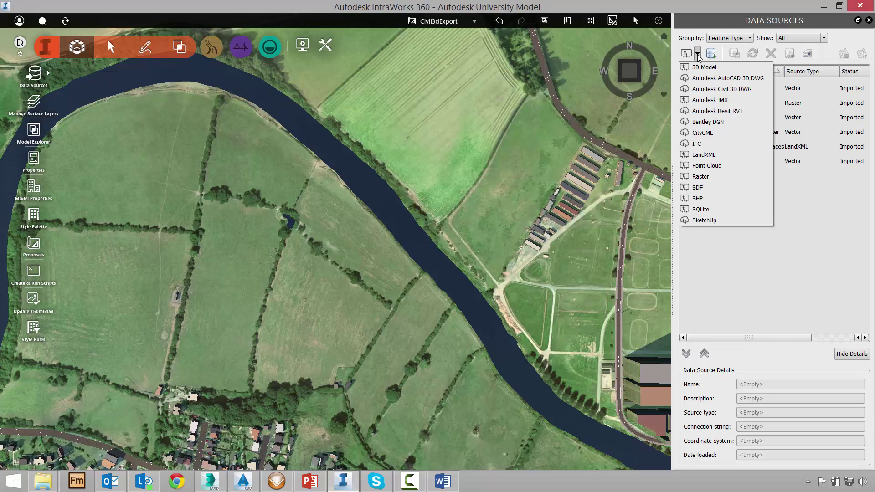
click(714, 102)
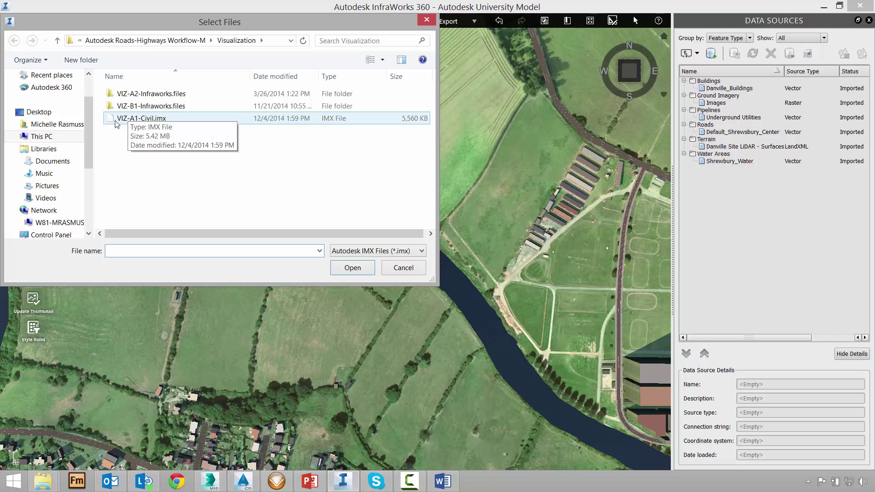
click(130, 119)
click(352, 268)
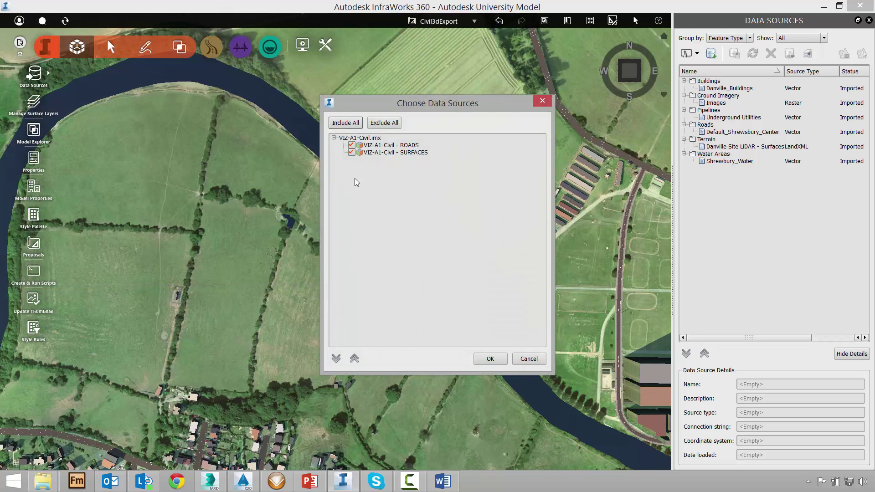
click(351, 153)
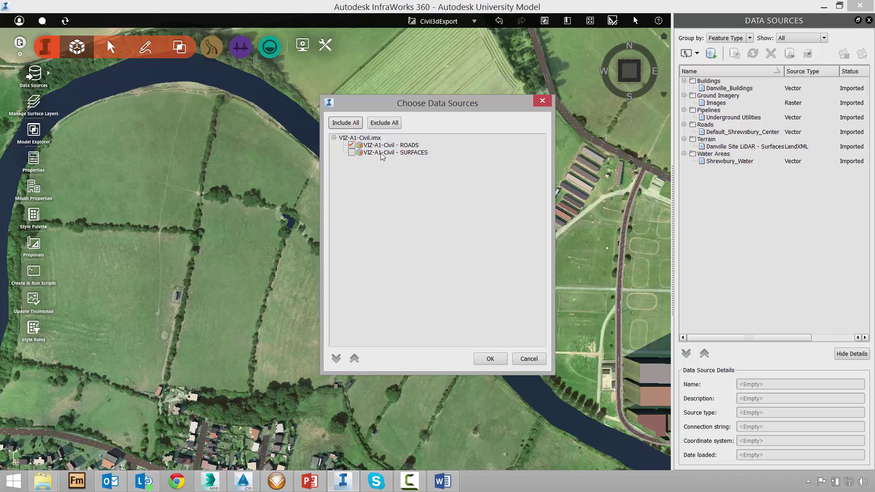
click(490, 359)
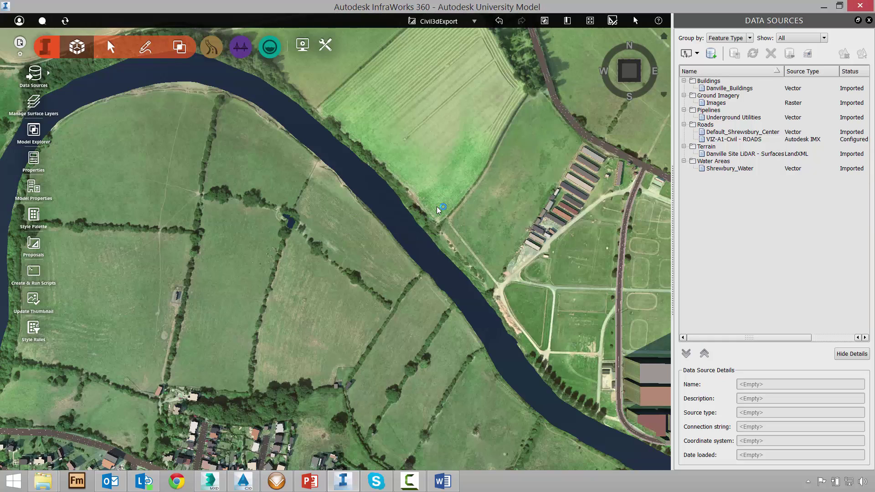
Configure the VIZ-A1-Civil - ROADS source to not use Civil3D corridor regions, and refresh it into the model
double_click(722, 140)
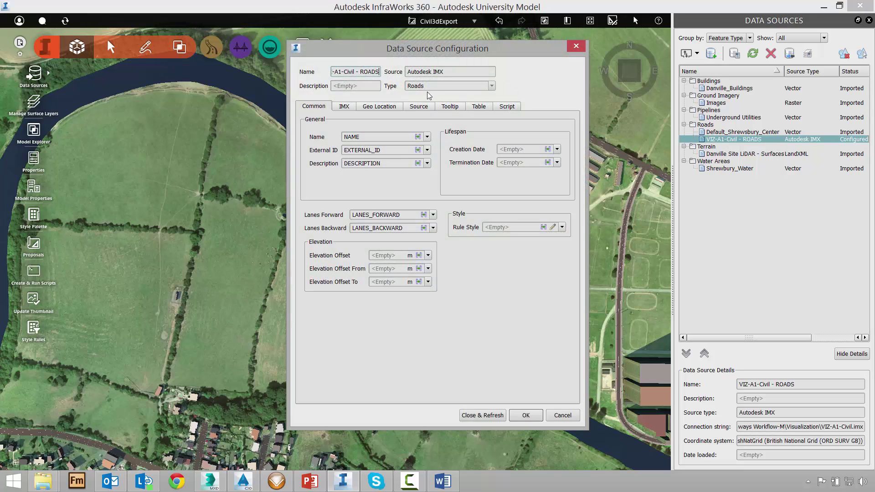
click(350, 108)
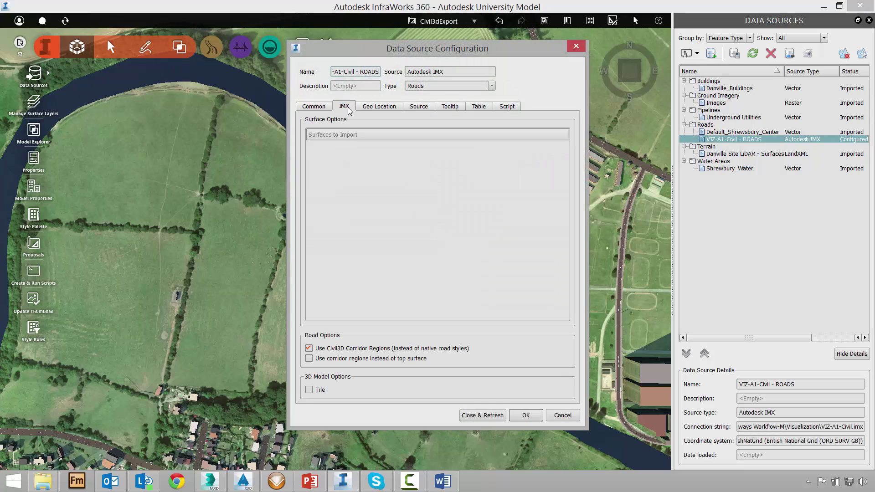
click(309, 347)
click(487, 418)
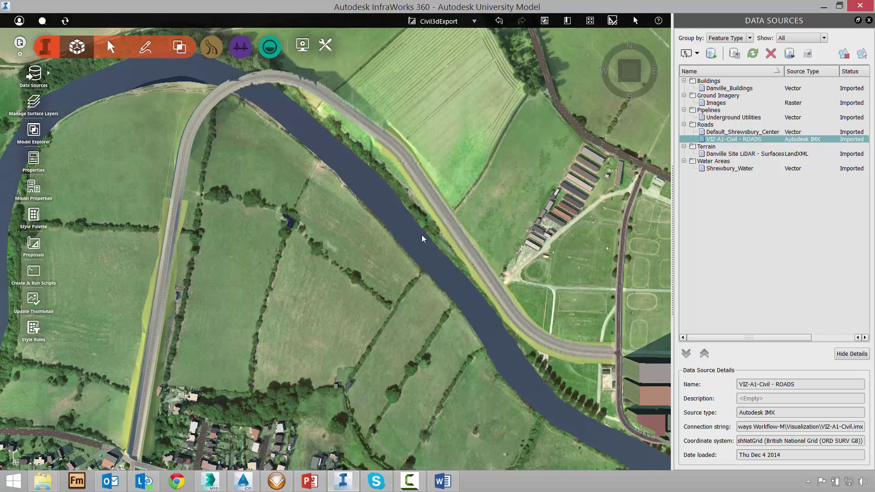
Assign a Boulevard street style as the rule style of the VIZ-A1-Civil - ROADS source, refresh the model and close the data sources
scroll(415, 203, up, 5)
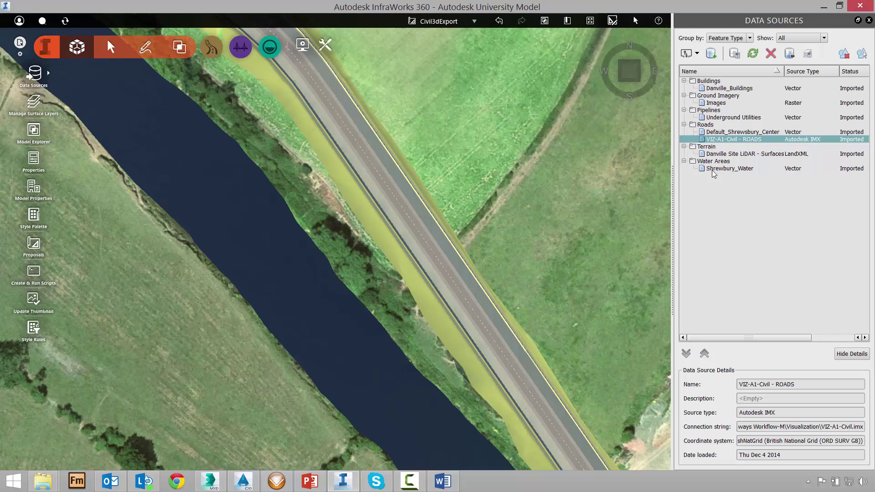
double_click(722, 140)
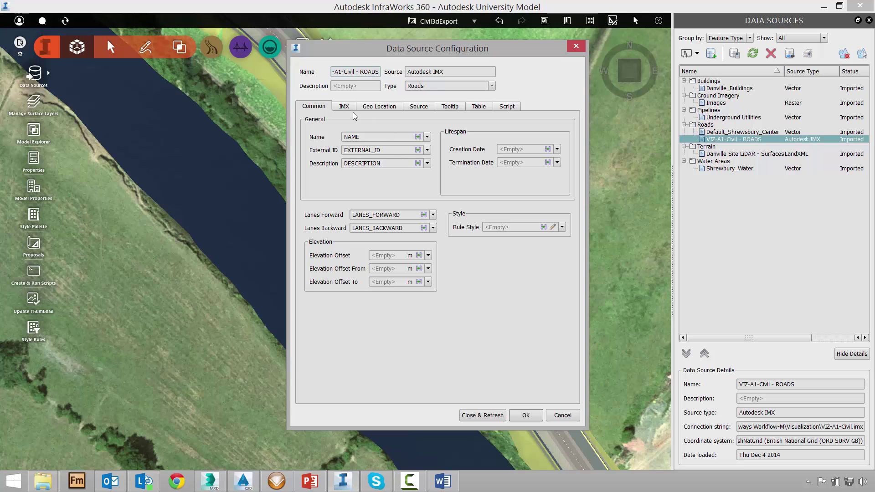
click(553, 227)
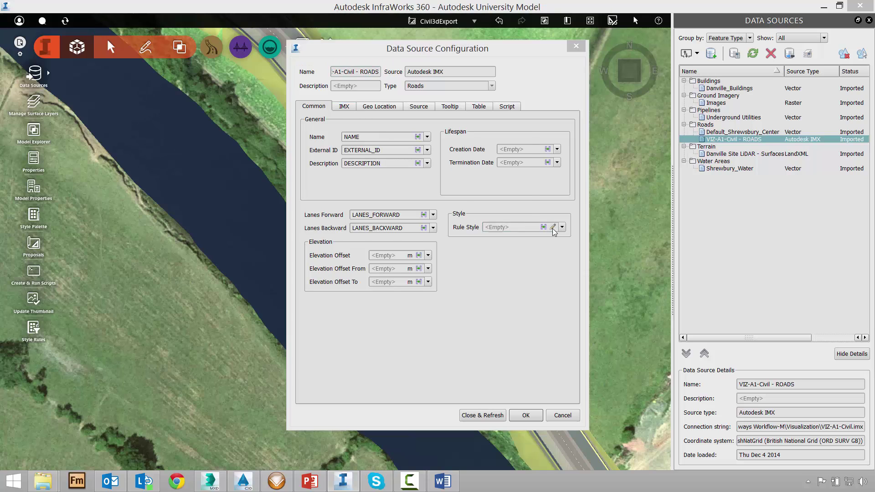
scroll(516, 218, up, 1)
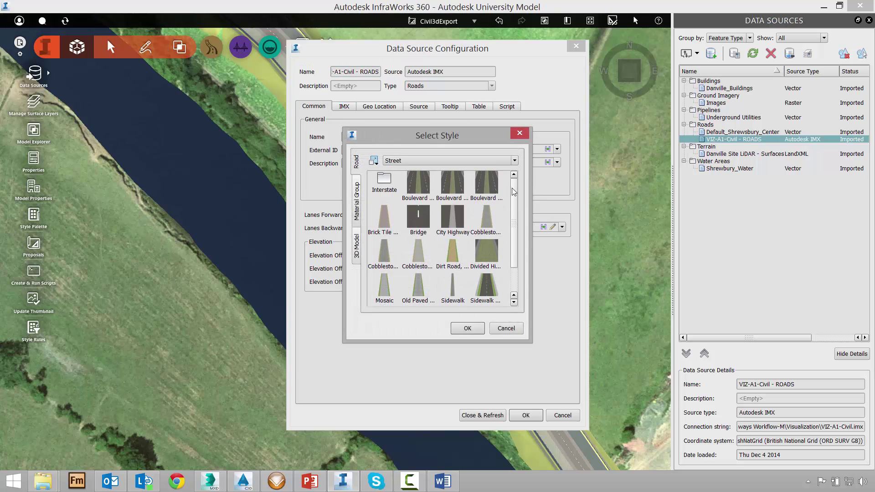
click(482, 192)
click(467, 329)
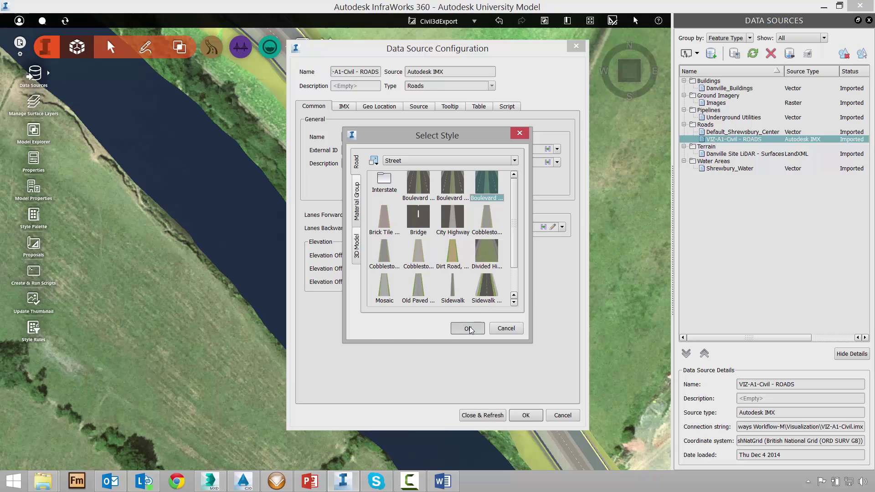
click(482, 415)
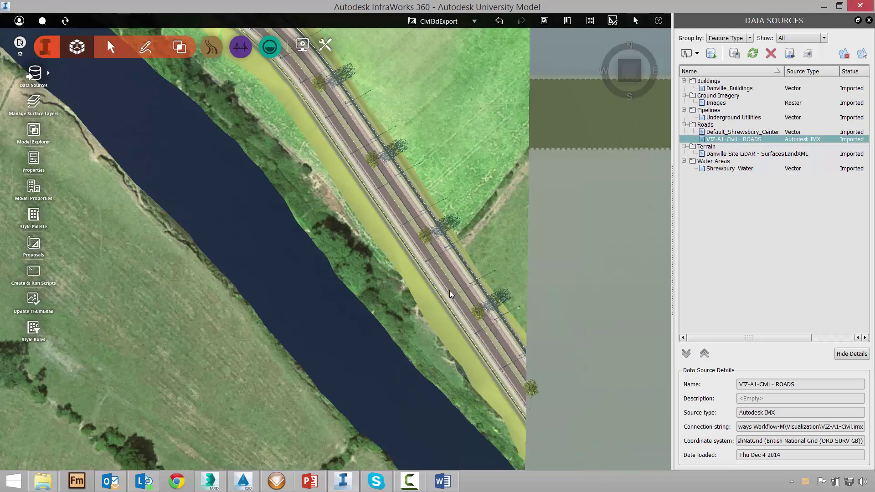
middle_drag(447, 288, 408, 194)
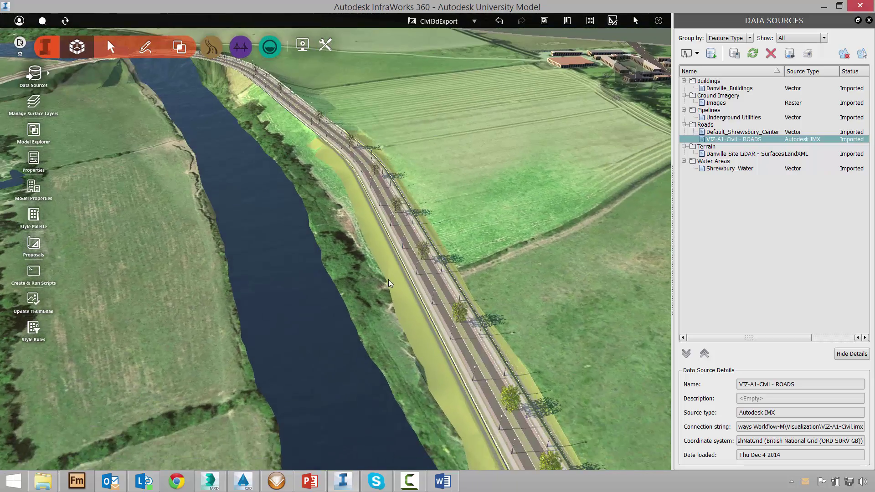
scroll(387, 287, up, 5)
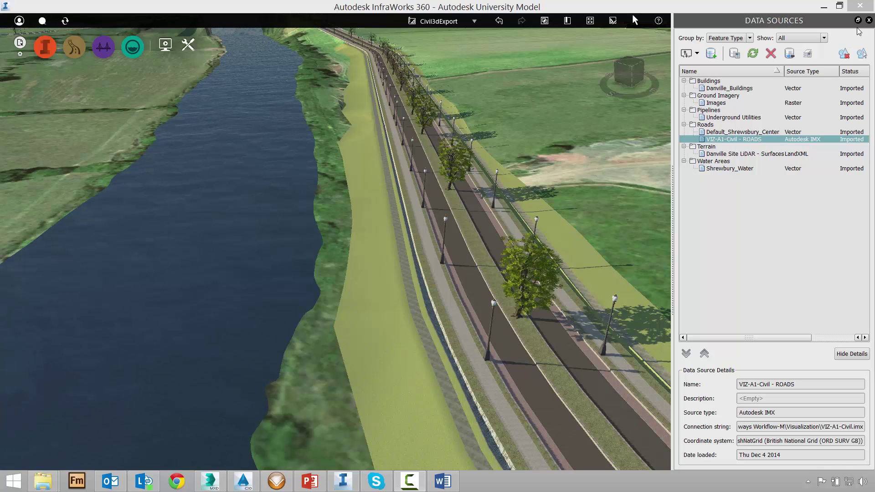
click(870, 21)
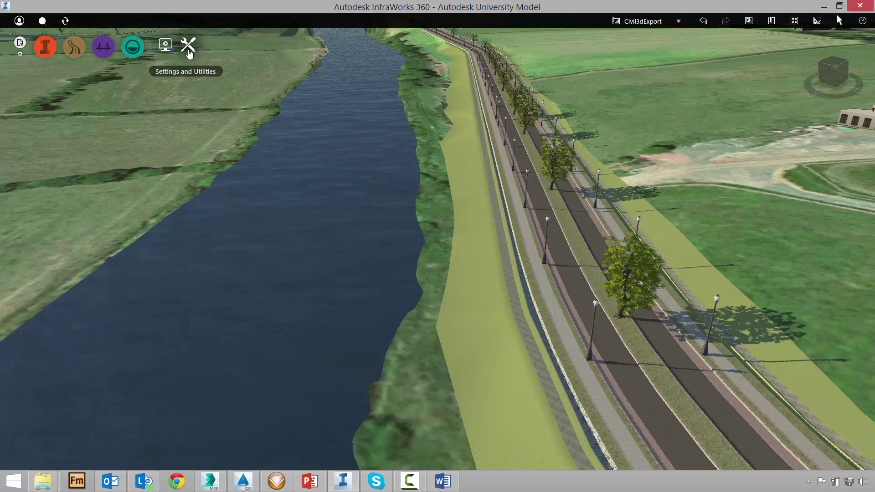
Turn on High Visual Quality and Ambient Occlusion in the model's visual effects
mouse_move(189, 53)
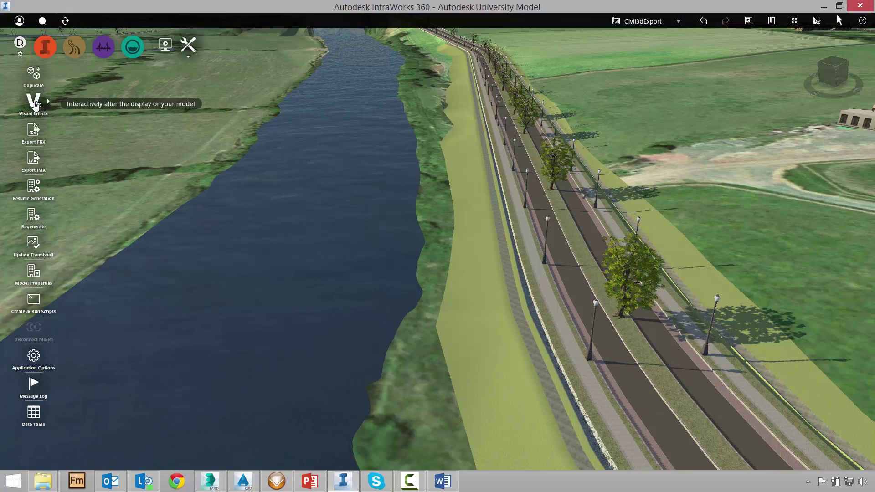
click(35, 104)
drag(255, 119, 404, 129)
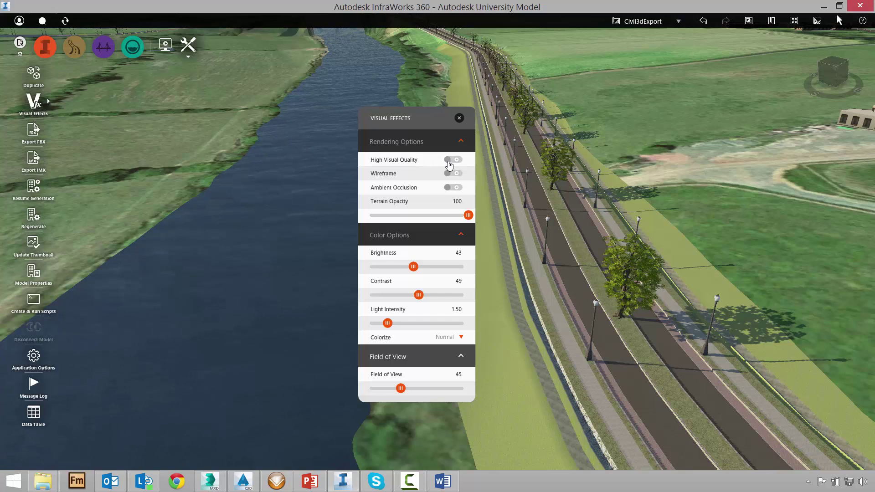
click(449, 161)
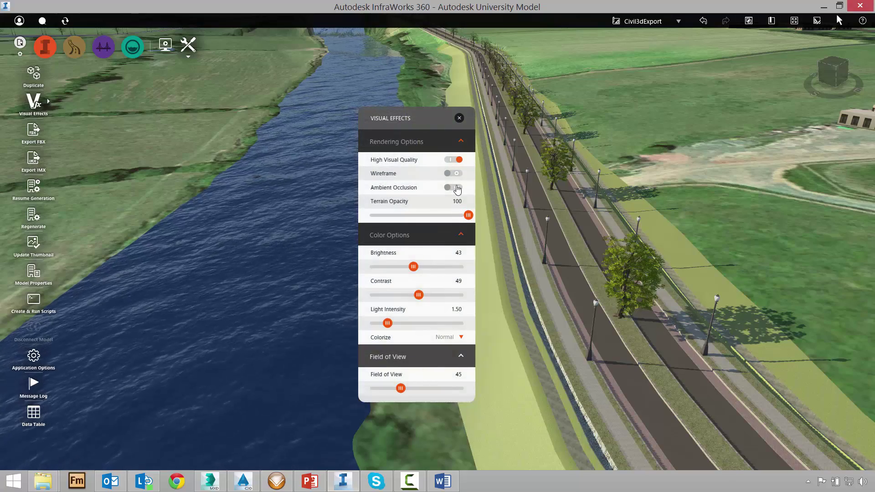
click(457, 188)
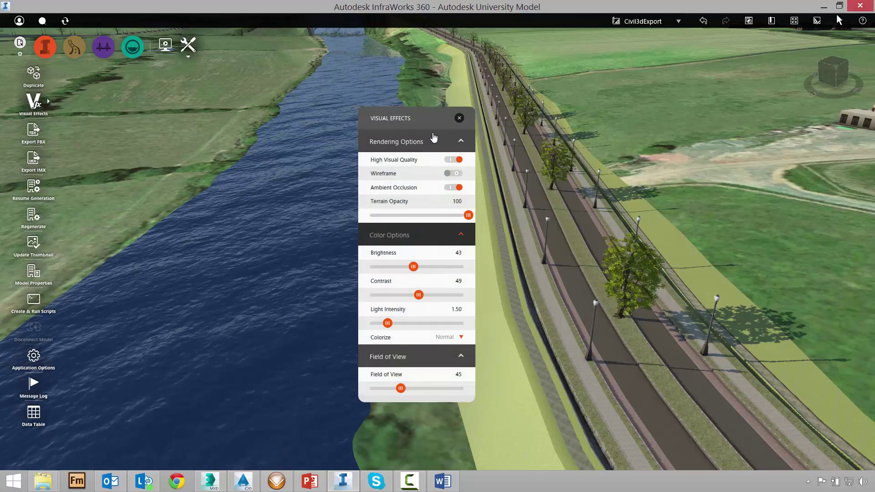
click(460, 119)
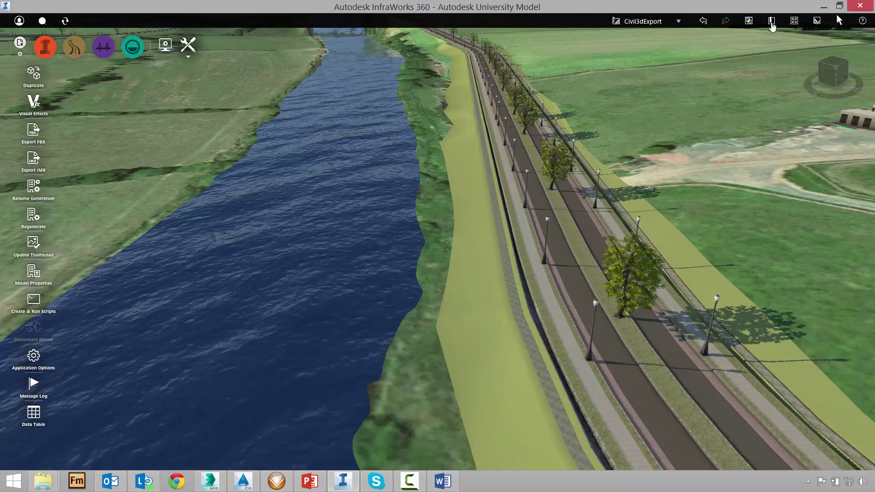
Recall a saved view by the river buildings, select all objects visible there, and clear the selection after examining it
click(771, 23)
click(751, 67)
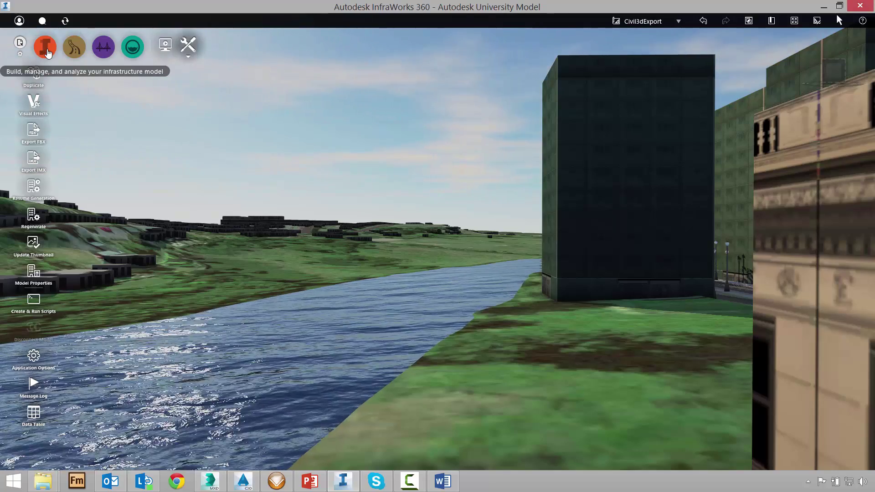
click(46, 47)
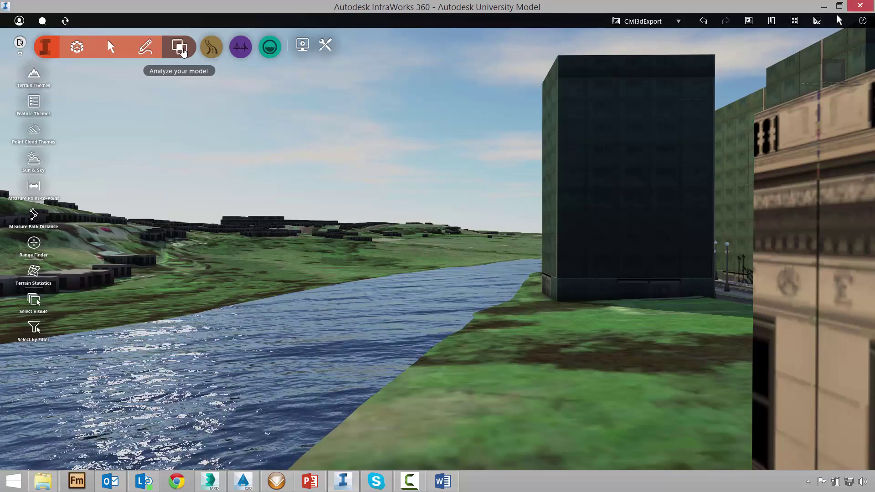
click(182, 49)
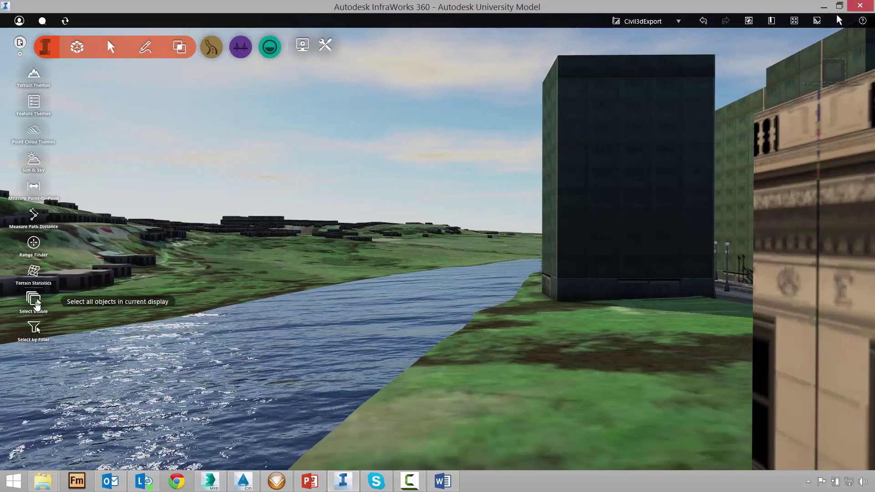
click(35, 302)
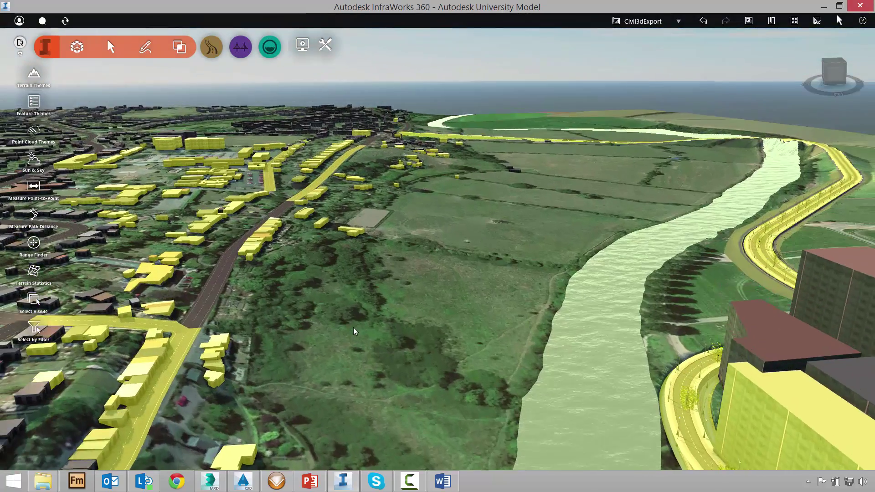
drag(354, 328, 356, 279)
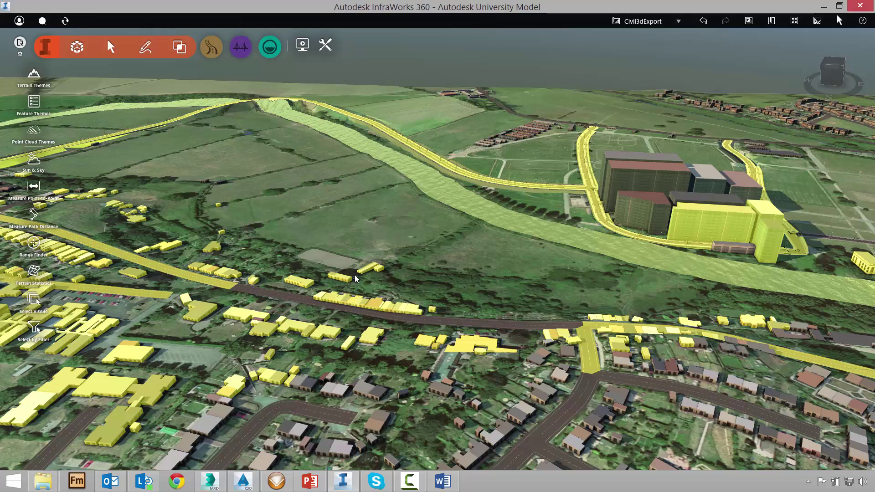
key(Escape)
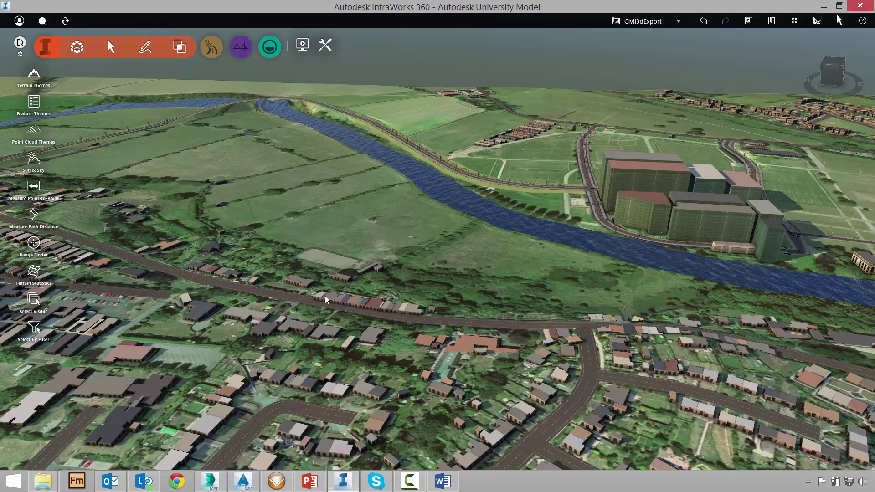
Start a Sight Distance Analysis on Design Road 9 along the river
middle_drag(293, 268, 388, 326)
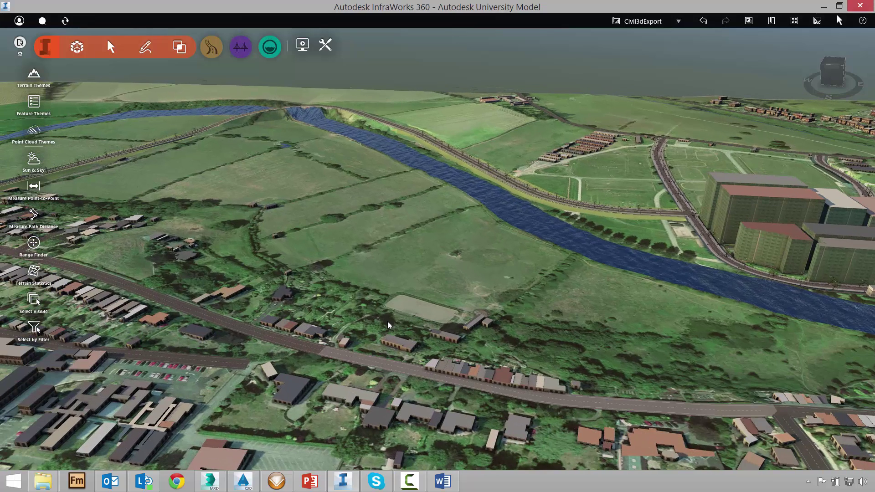
drag(386, 311, 449, 353)
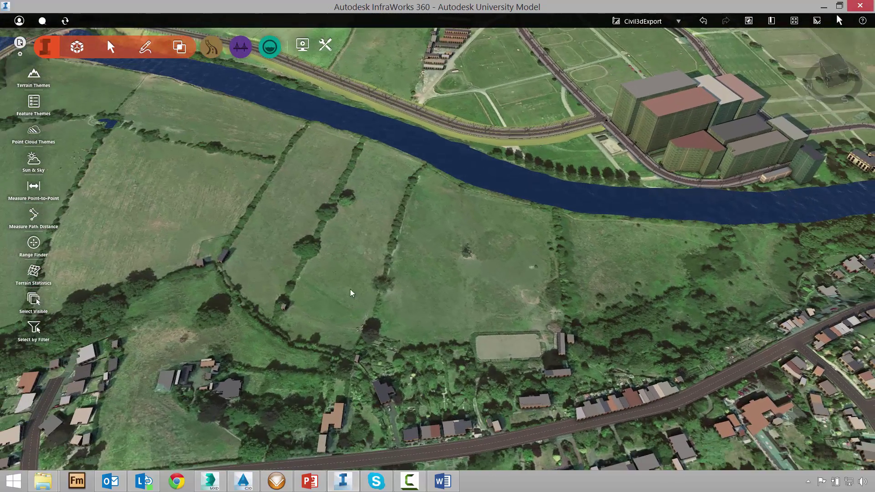
middle_drag(416, 295, 623, 458)
click(52, 55)
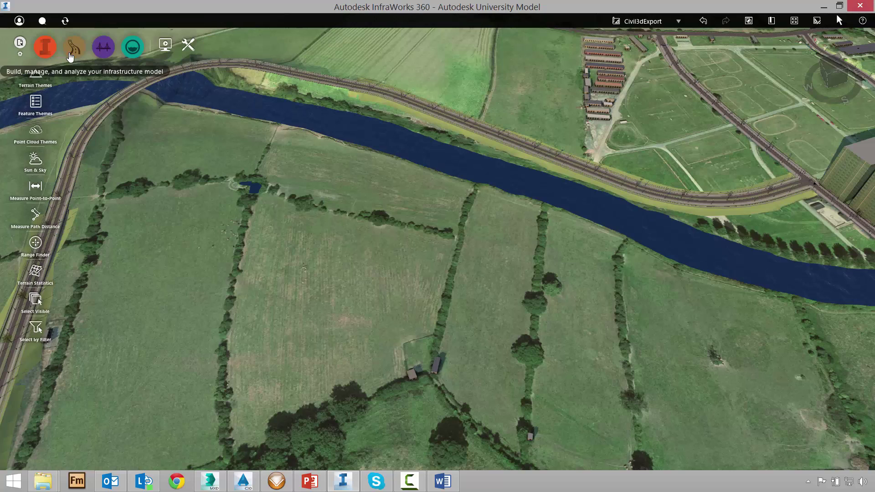
click(72, 54)
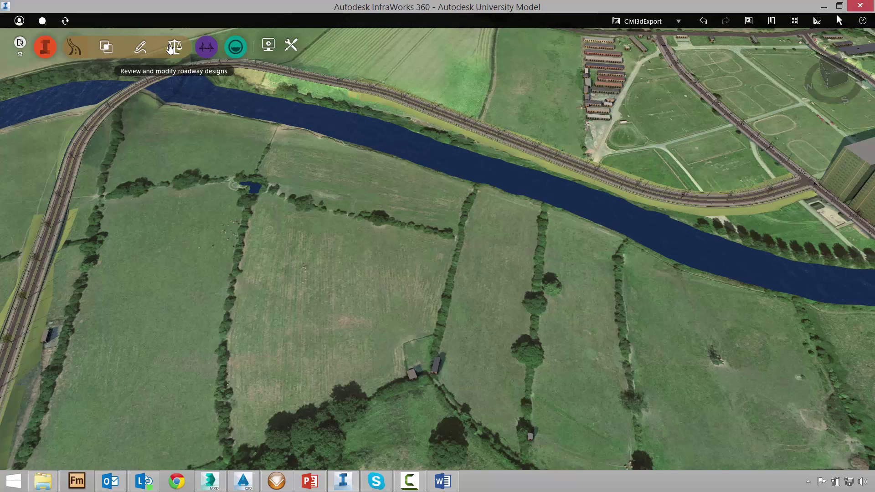
click(174, 46)
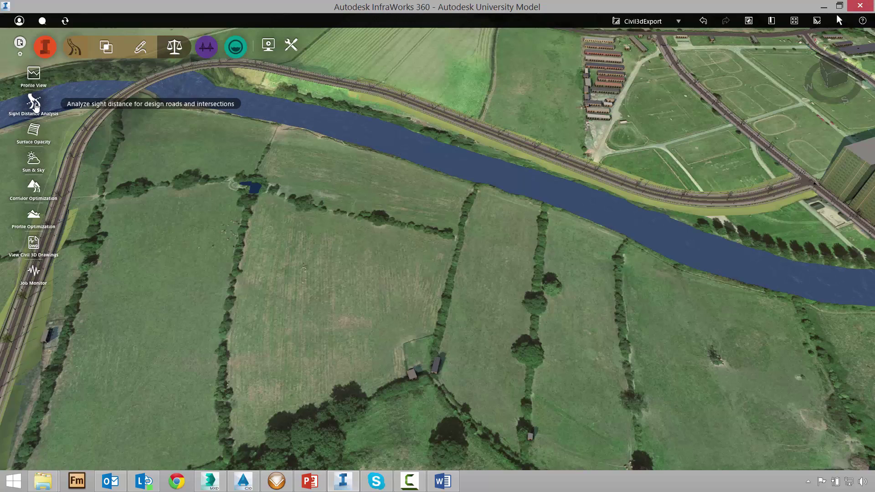
click(34, 103)
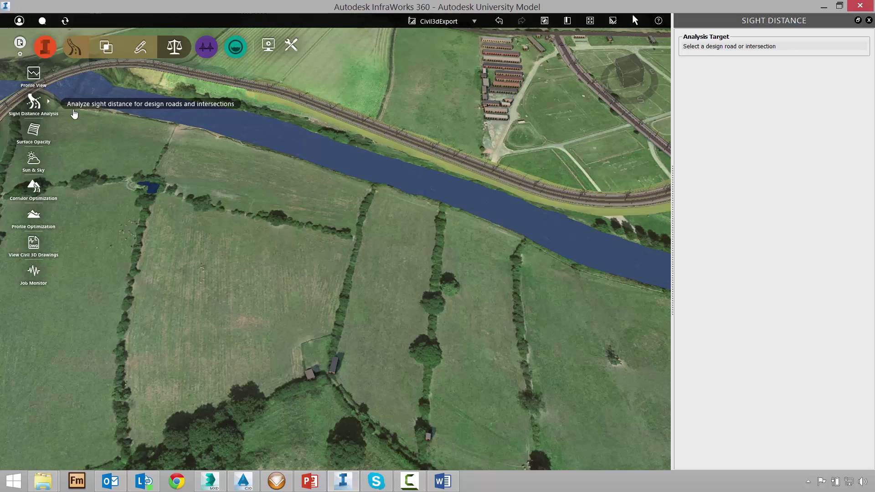
click(452, 158)
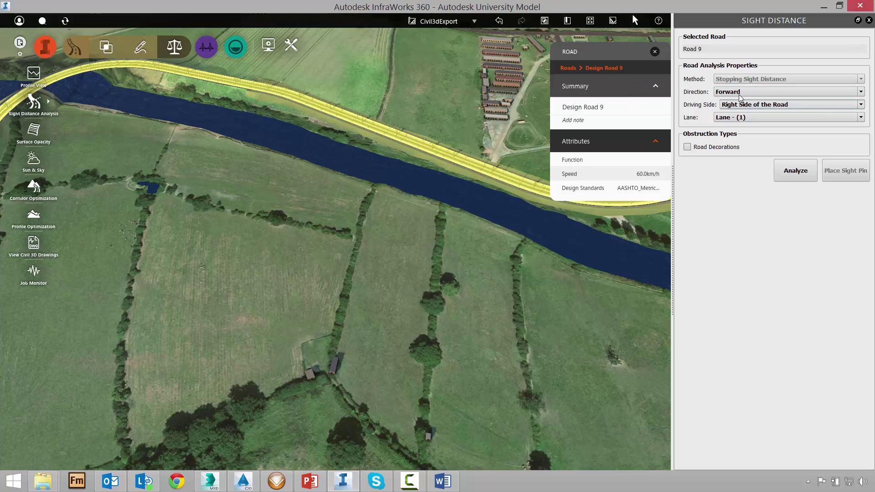
Analyze the road's stopping sight distance with Forward direction, Right Side of the Road driving and Lane - (1)
click(862, 92)
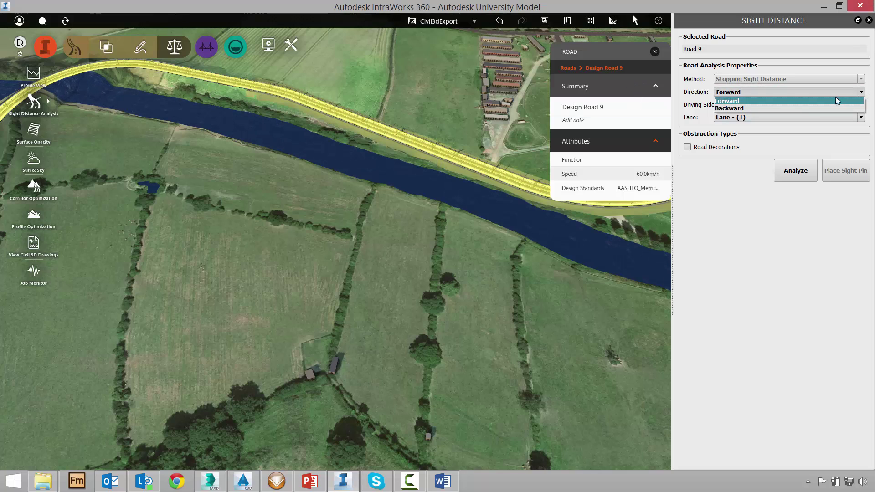
click(731, 101)
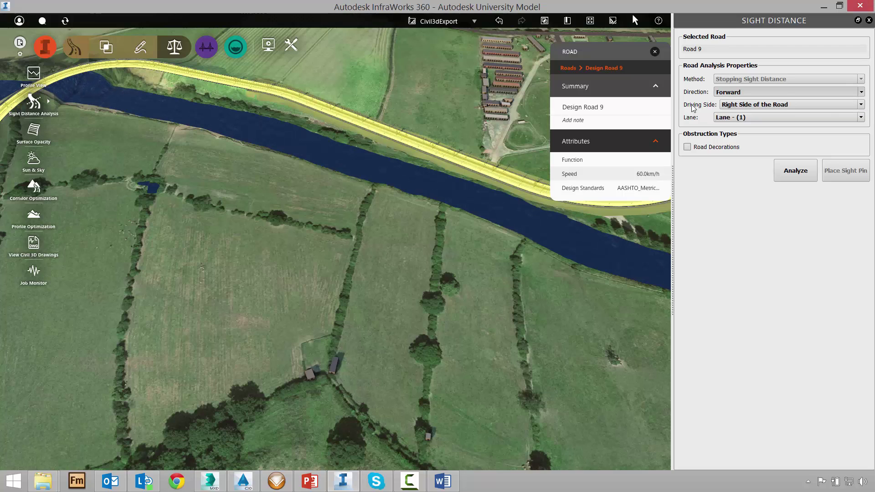
click(860, 105)
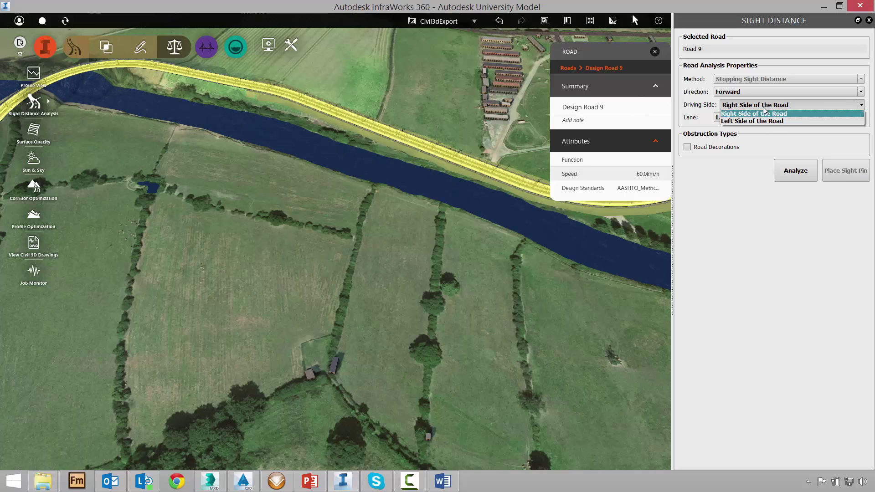
click(703, 111)
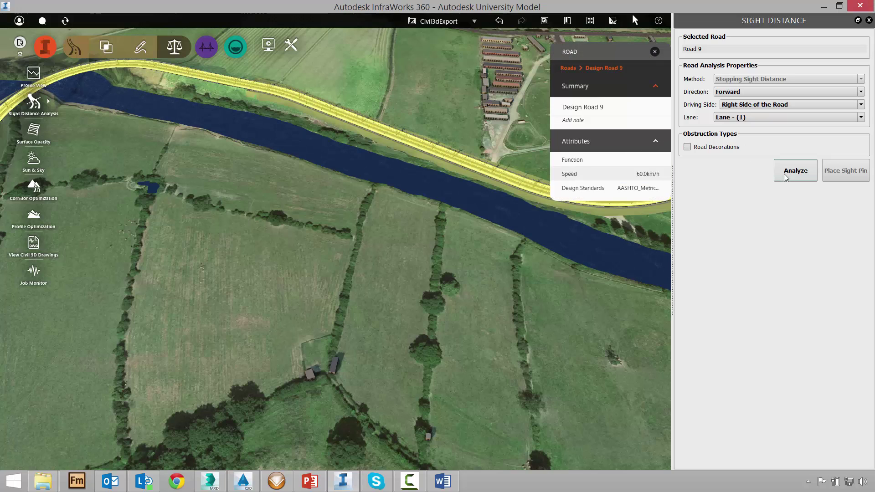
click(795, 174)
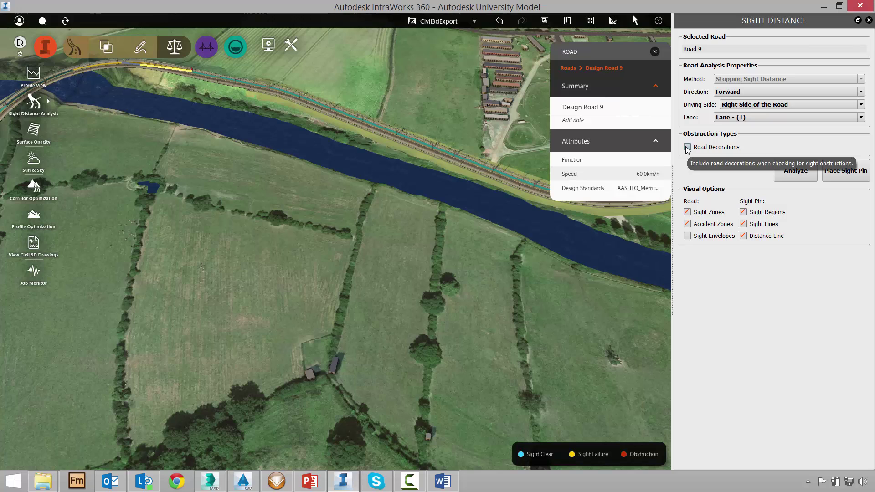
Include road decorations as obstructions, rerun the sight distance analysis and examine the sight zones up to the junction by the buildings
click(687, 147)
click(793, 168)
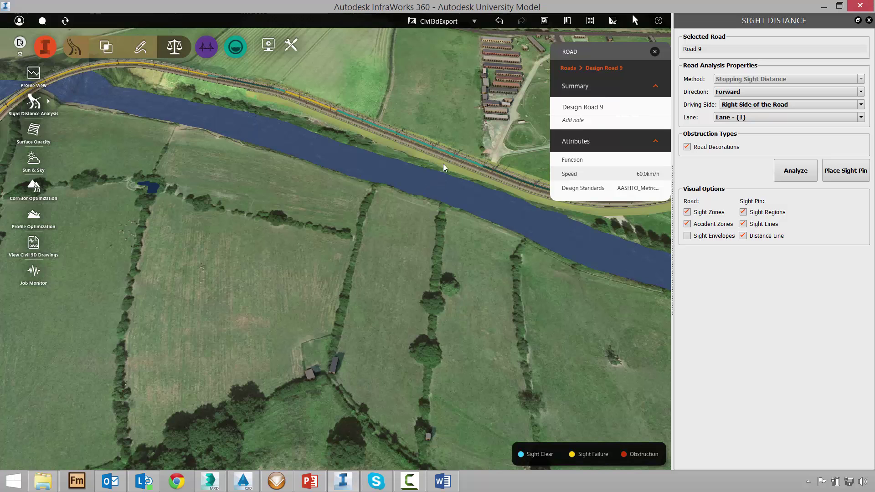
drag(447, 184, 398, 327)
middle_drag(398, 326, 417, 351)
middle_drag(533, 273, 365, 382)
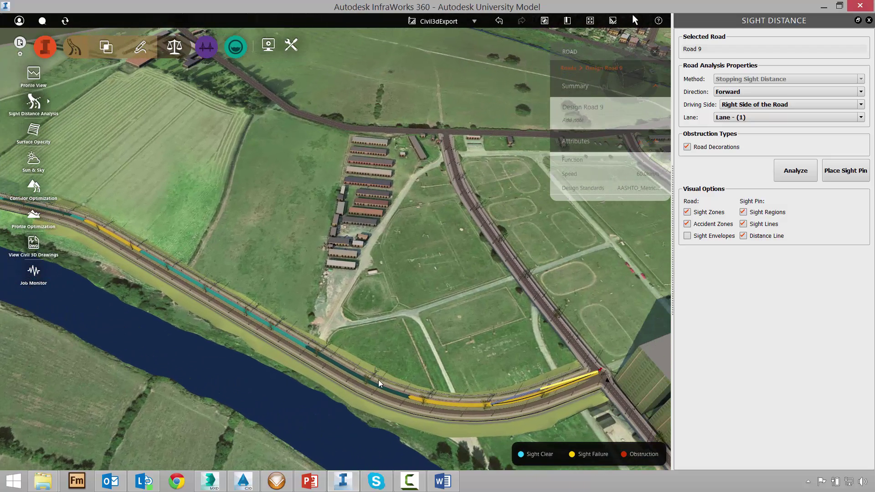
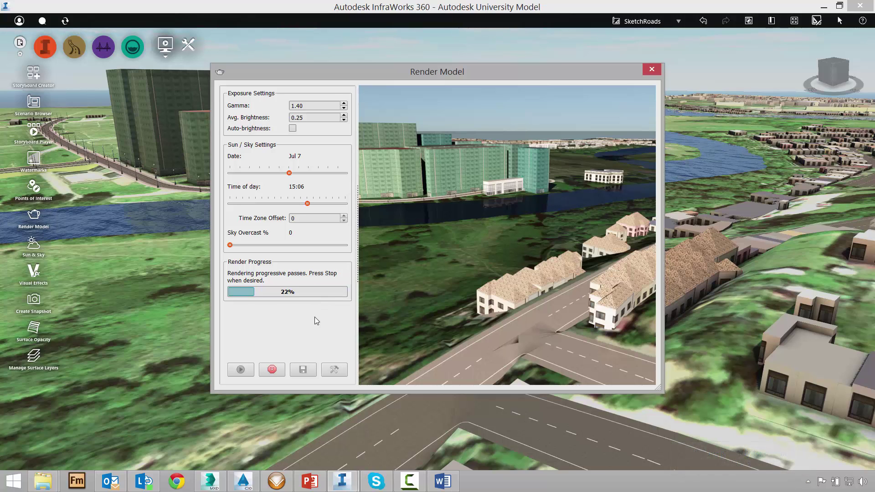
Stop the model render, check the image file types offered for saving, and close the render without saving
click(272, 371)
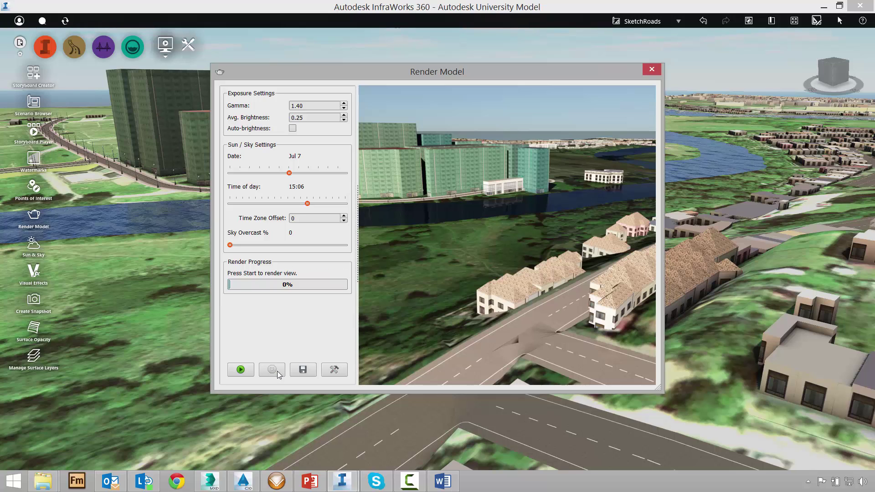
click(303, 370)
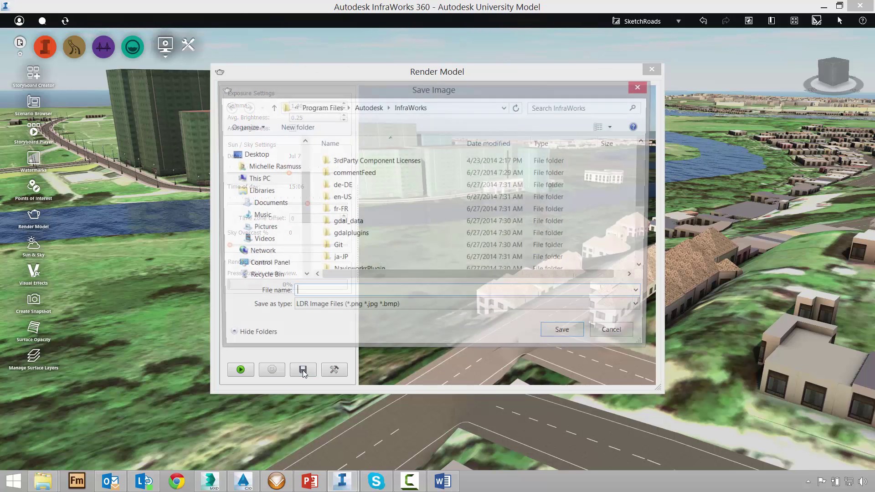
click(387, 309)
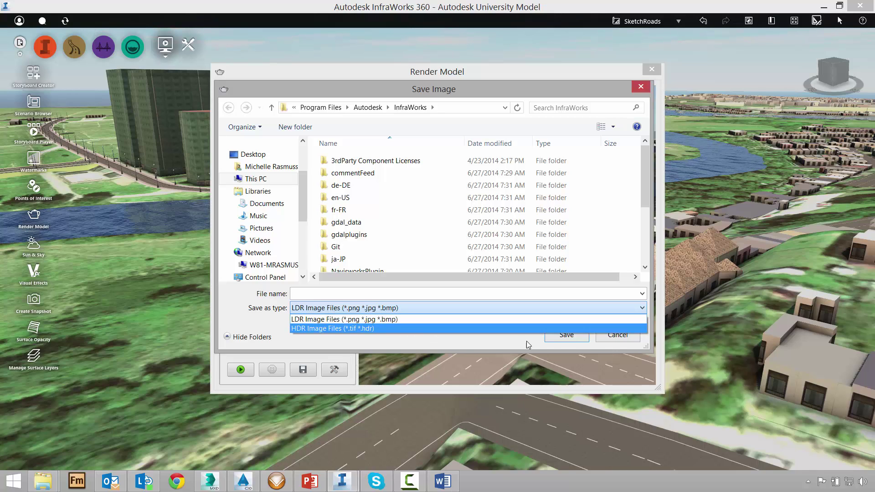
click(619, 338)
click(617, 337)
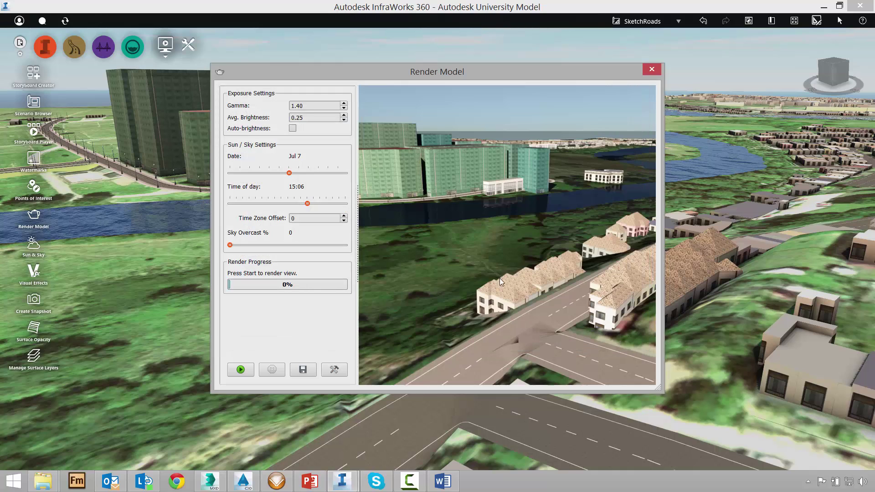
click(652, 69)
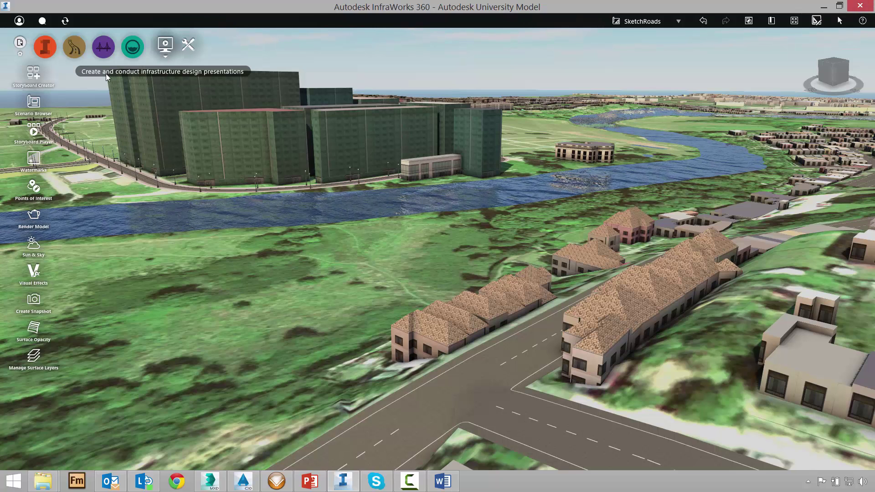
Open the Storyboard Creator and play part of the existing Storyboard animation along the boulevard
click(32, 81)
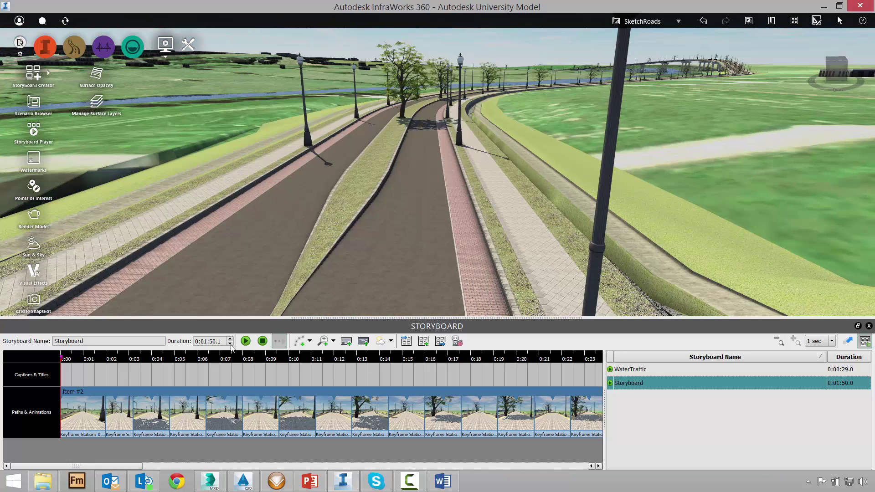
click(246, 341)
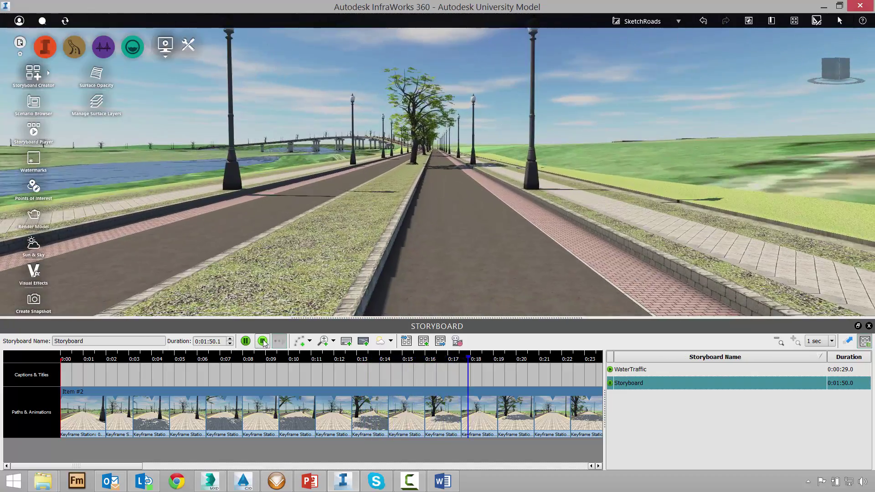
click(263, 342)
Recall the saved overhead view of the river site and add a new, empty storyboard
scroll(357, 235, down, 2)
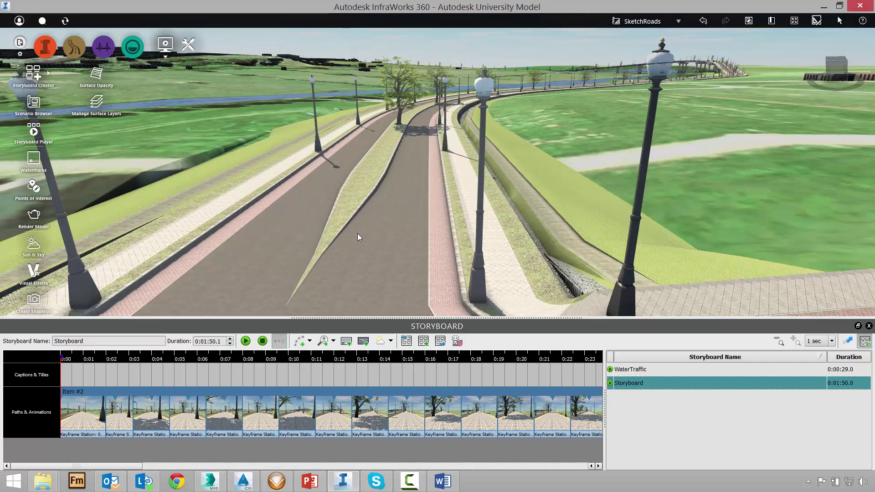
scroll(357, 236, down, 5)
scroll(357, 236, down, 3)
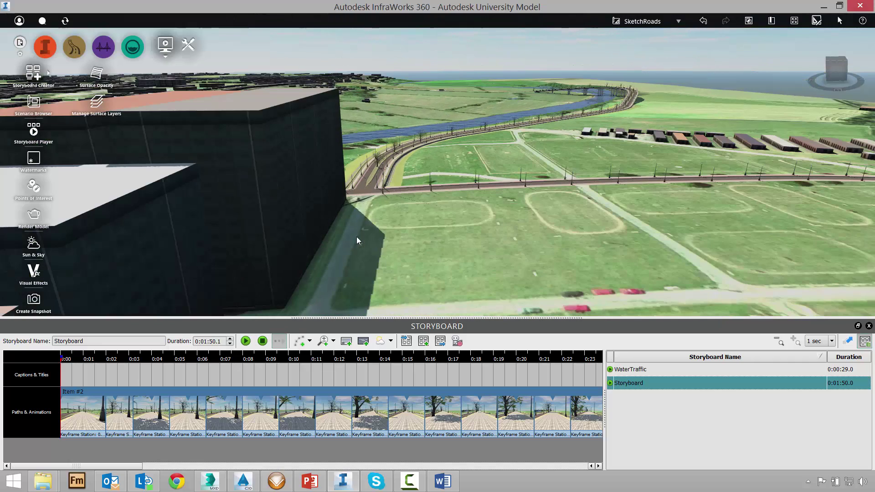
click(773, 24)
click(773, 141)
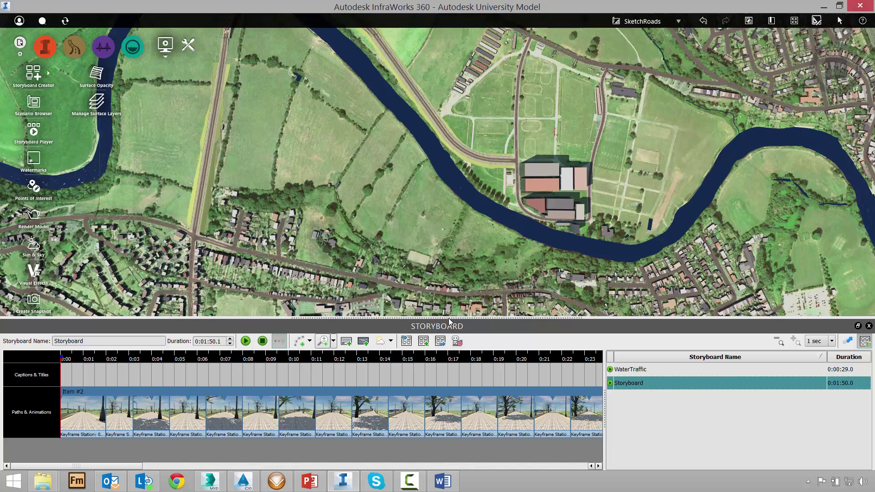
click(647, 385)
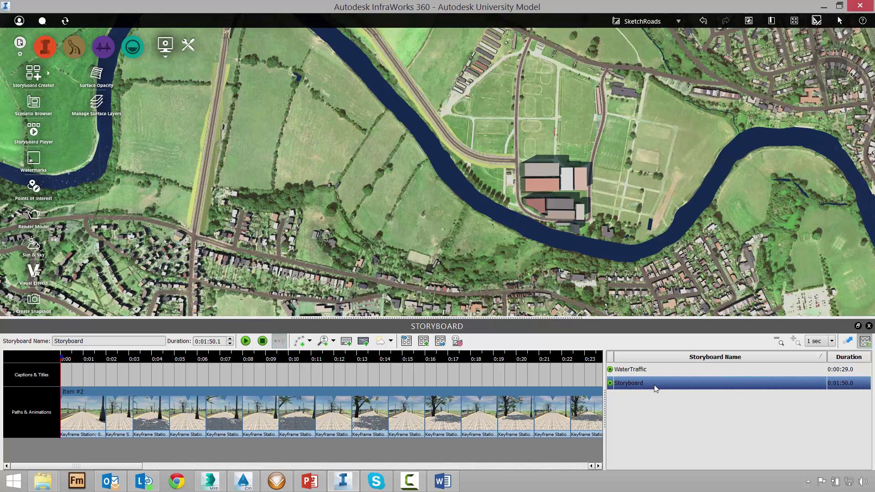
click(424, 342)
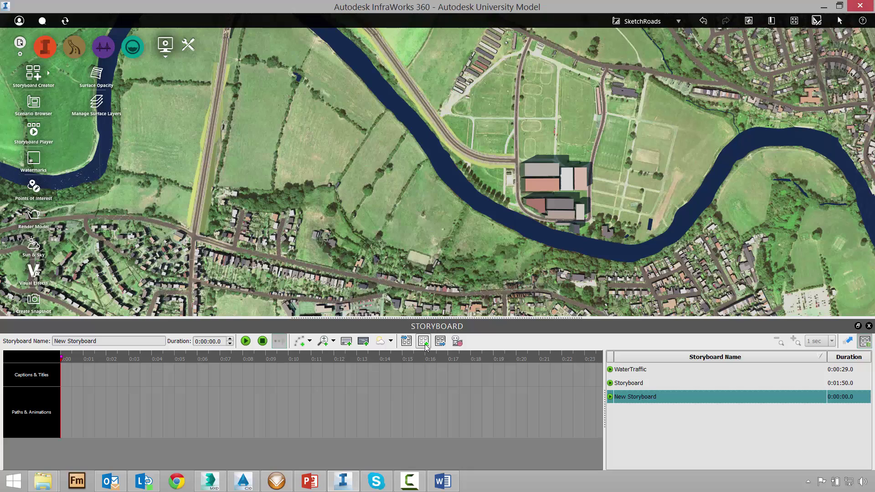
Sketch a 45 km/h local design road about 597 m long along the river bend, with a curve radius of about 180 m
click(74, 48)
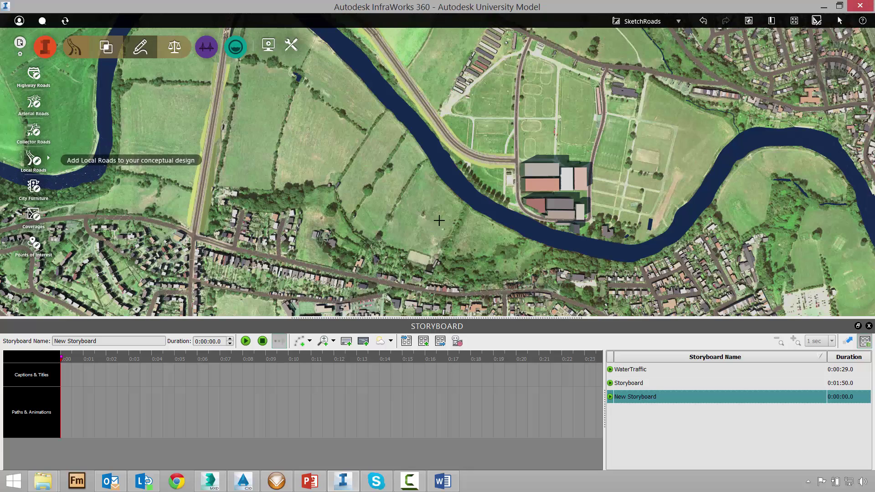
click(588, 246)
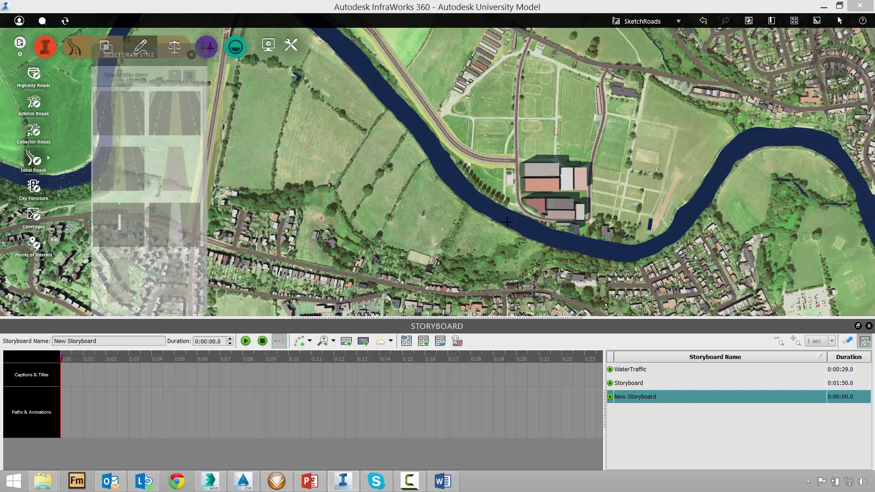
click(468, 199)
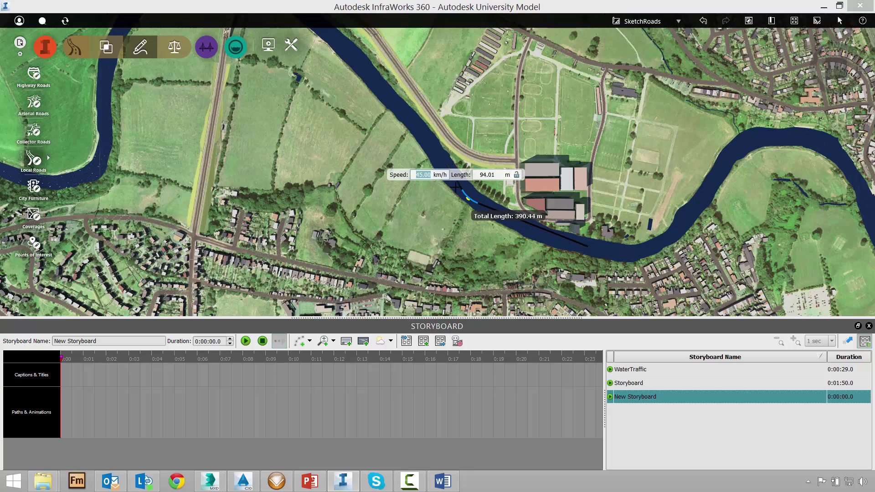
right_click(456, 186)
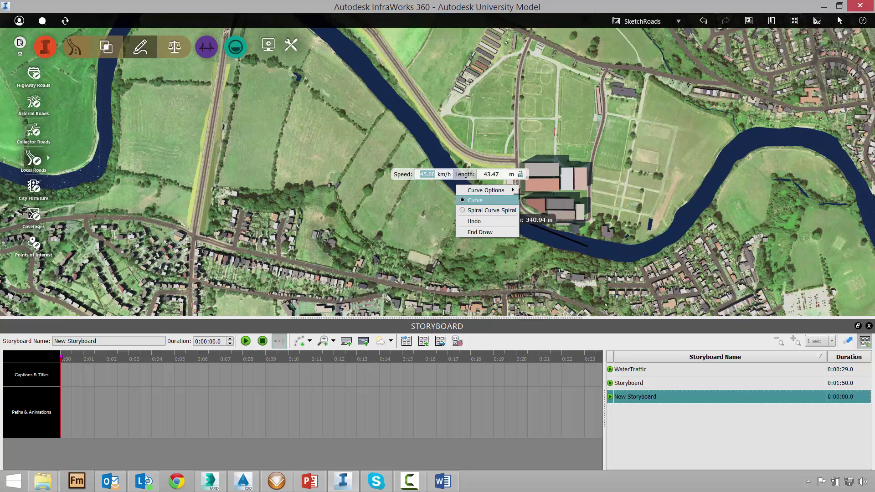
mouse_move(515, 190)
drag(552, 201, 561, 201)
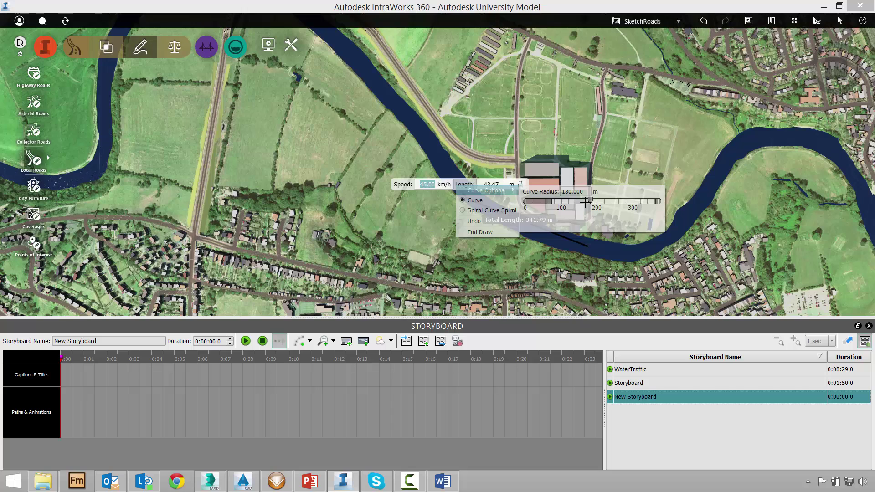
drag(586, 203, 586, 203)
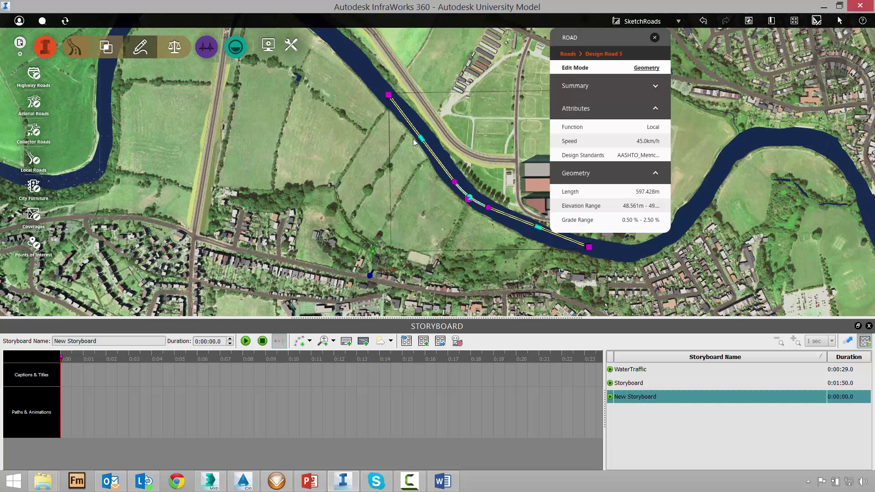
Create a storyboard camera path from the design road sketched along the river, and delete that road from the model
click(310, 342)
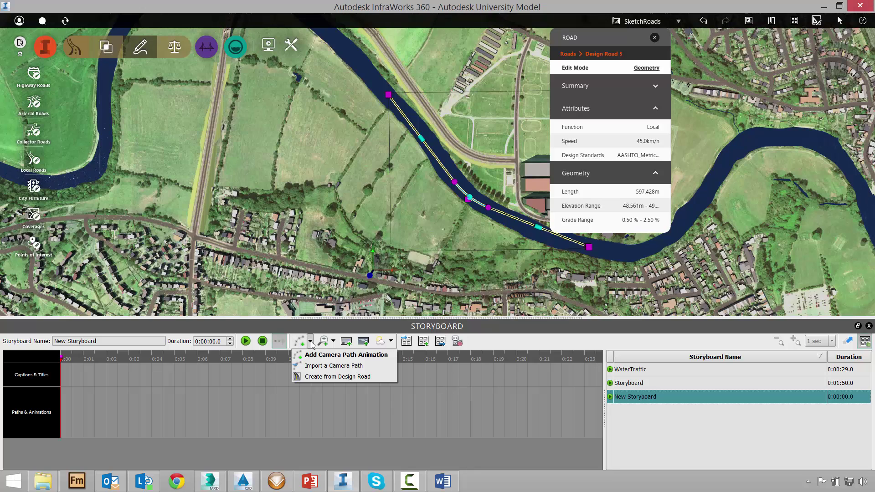
click(326, 378)
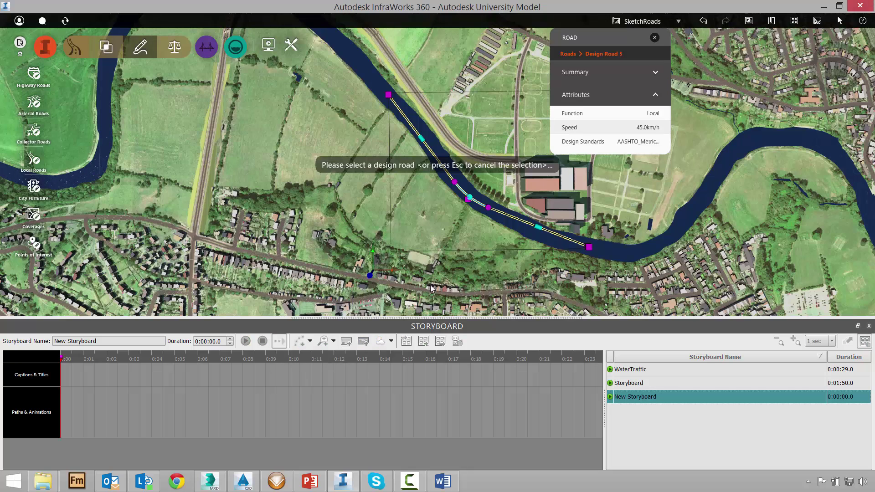
click(511, 218)
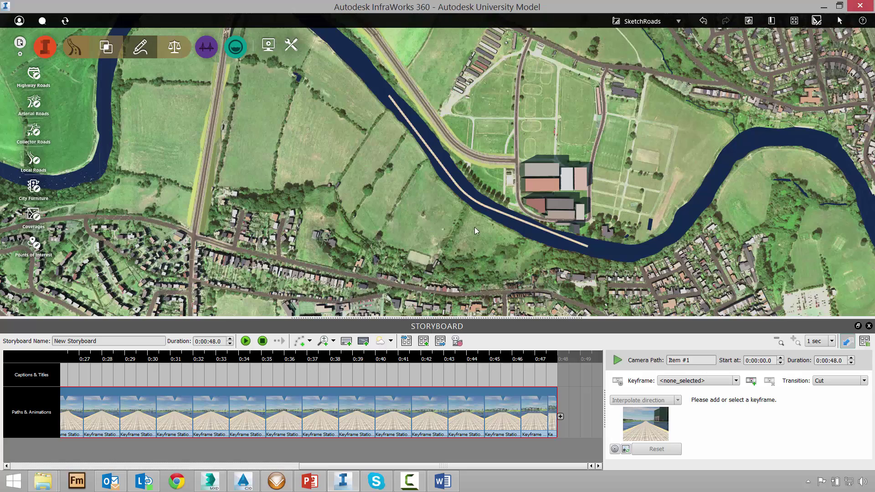
click(544, 230)
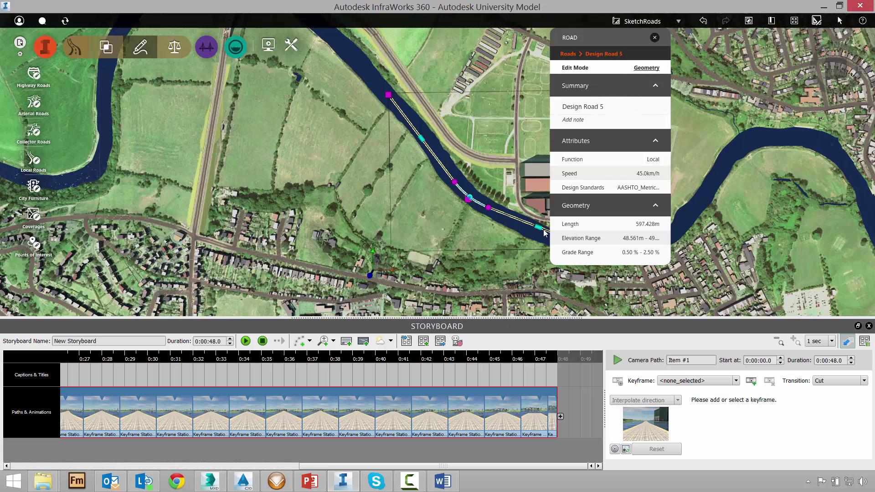
key(Delete)
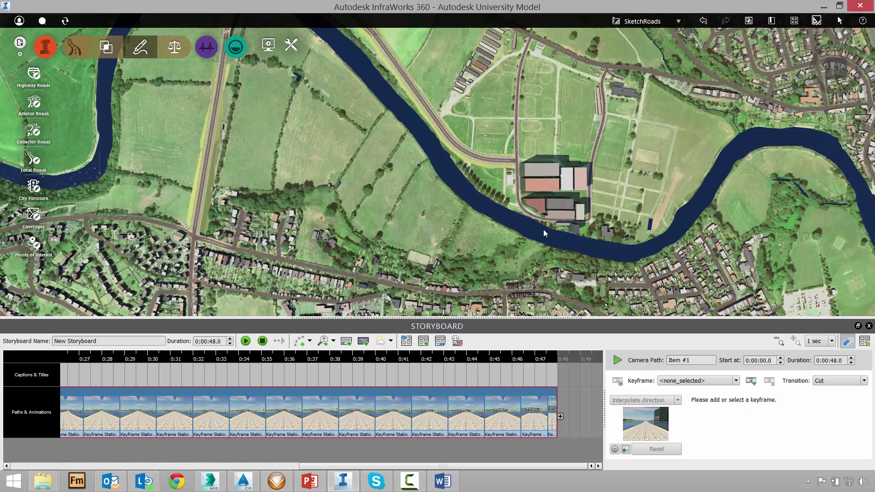
Set the camera path's first keyframe to Interpolate focus point and reset its view to face the riverside buildings
click(246, 342)
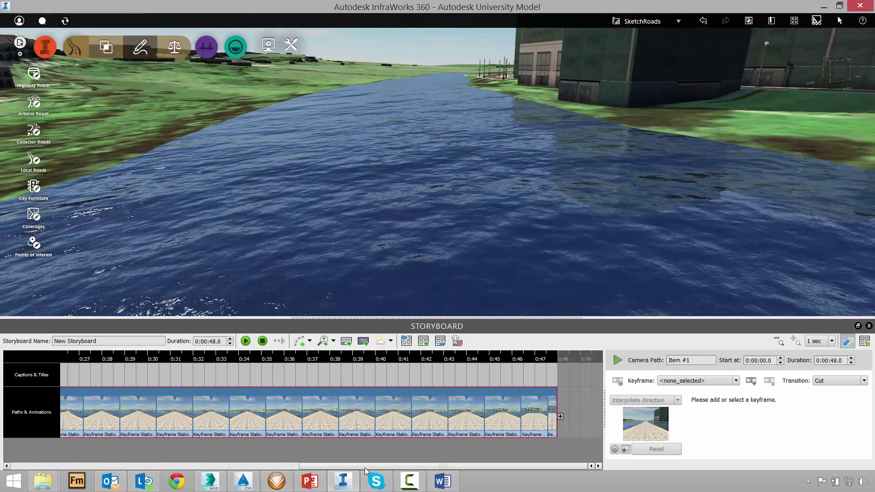
drag(346, 470, 86, 441)
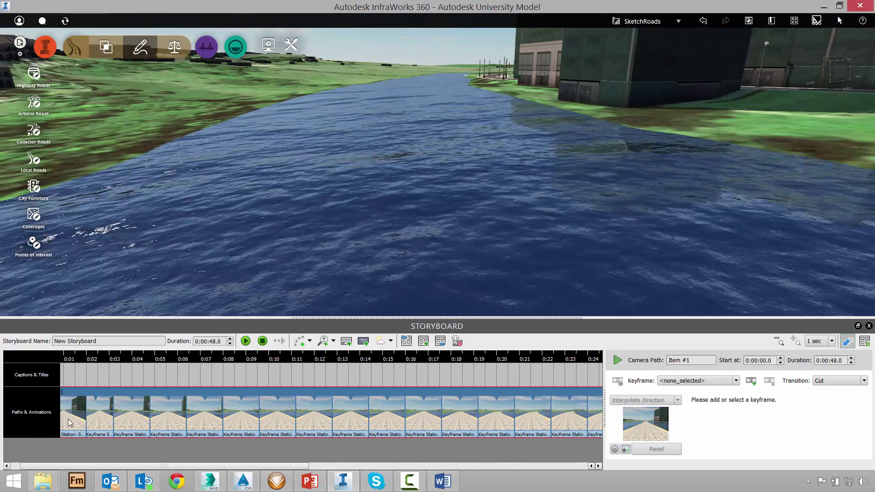
click(69, 422)
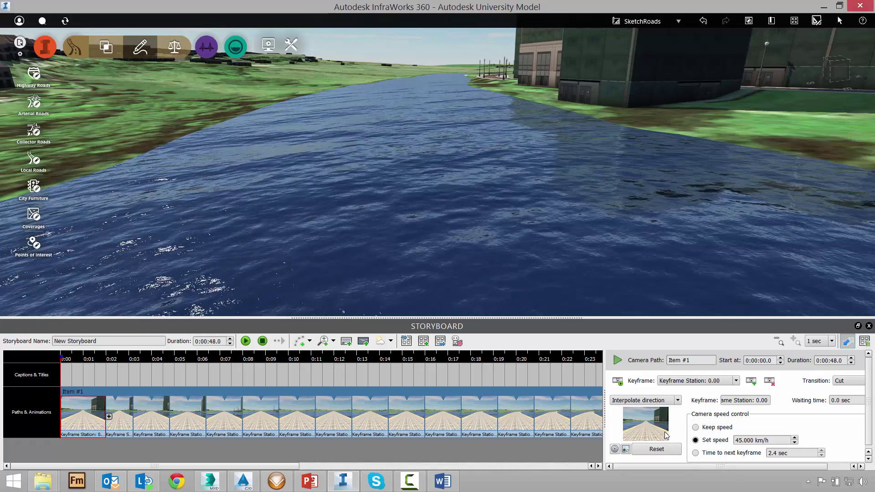
drag(779, 440, 718, 440)
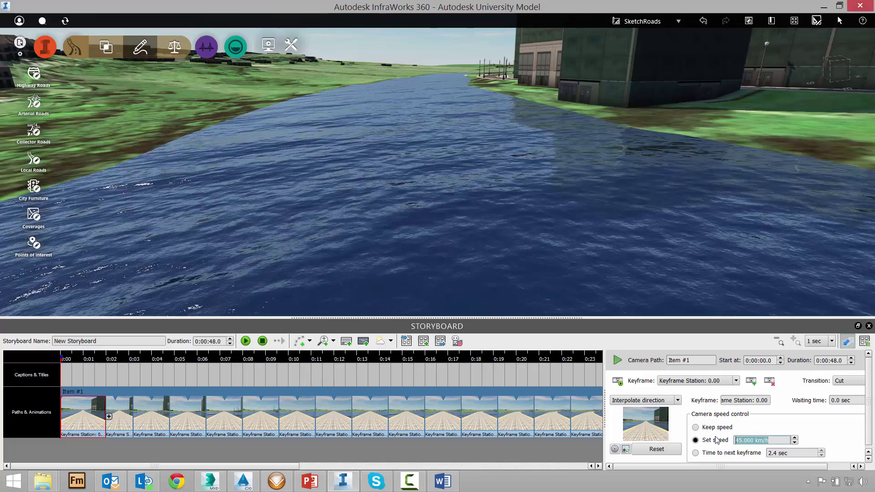
click(677, 400)
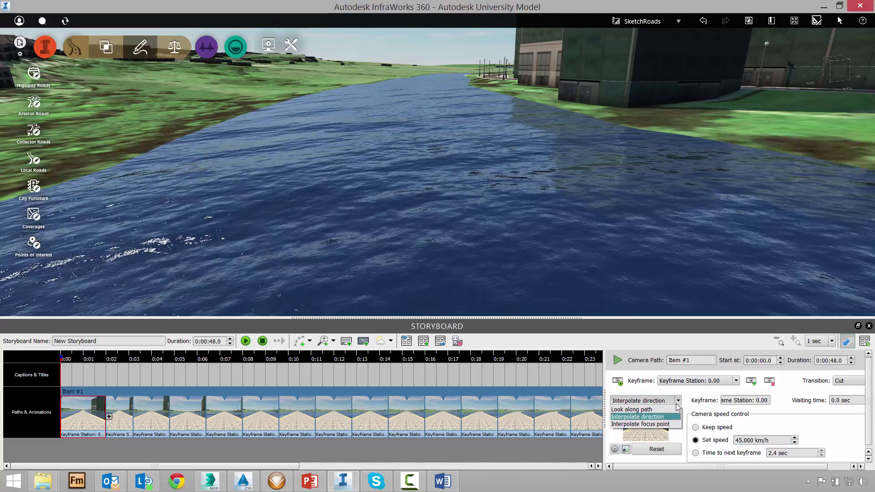
click(668, 425)
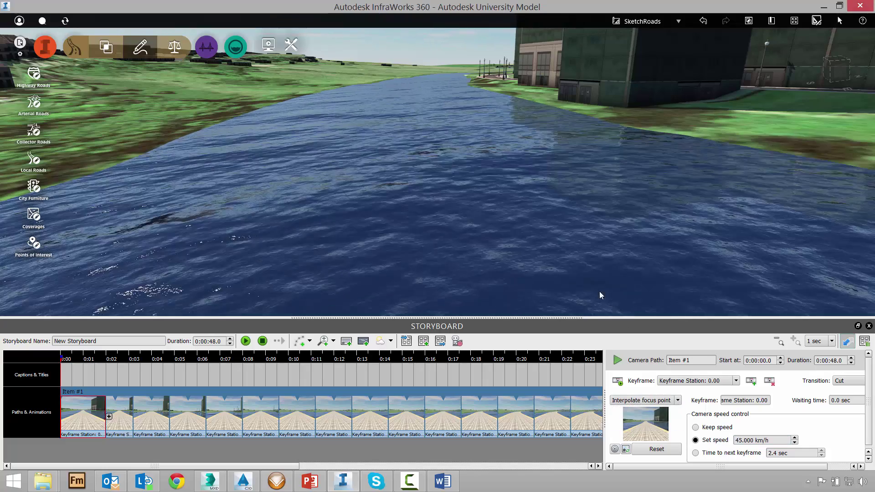
drag(550, 206, 612, 207)
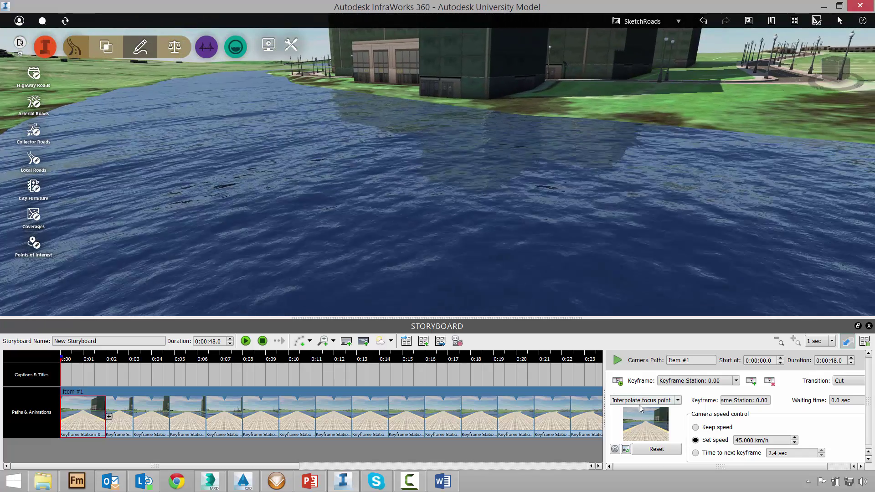
click(656, 449)
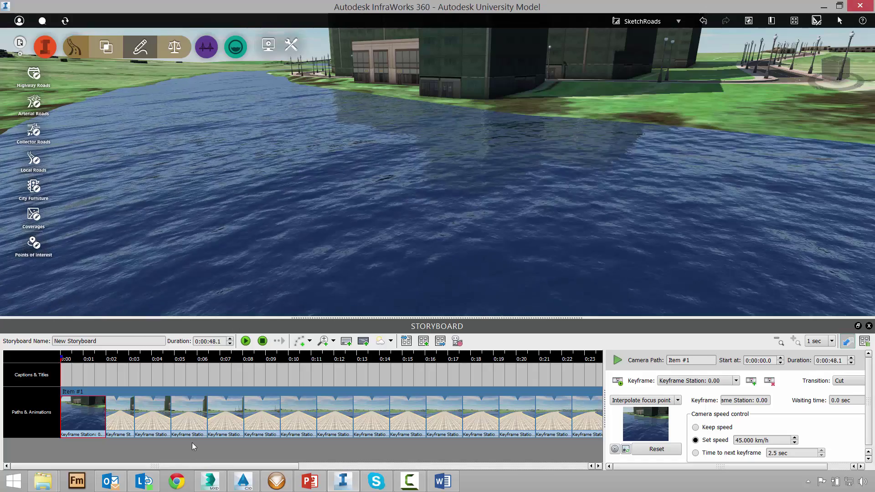
Play the opening of the new storyboard, stop it, and scrub the timeline to about 0:18
click(246, 341)
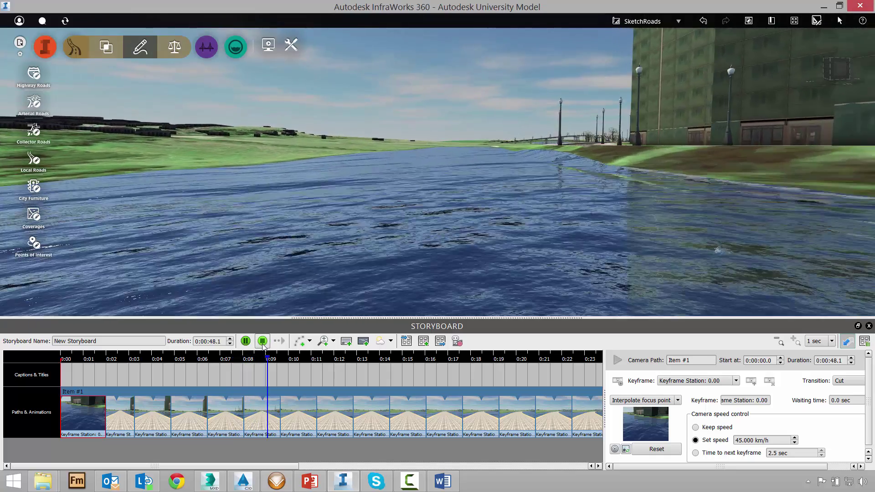
click(262, 342)
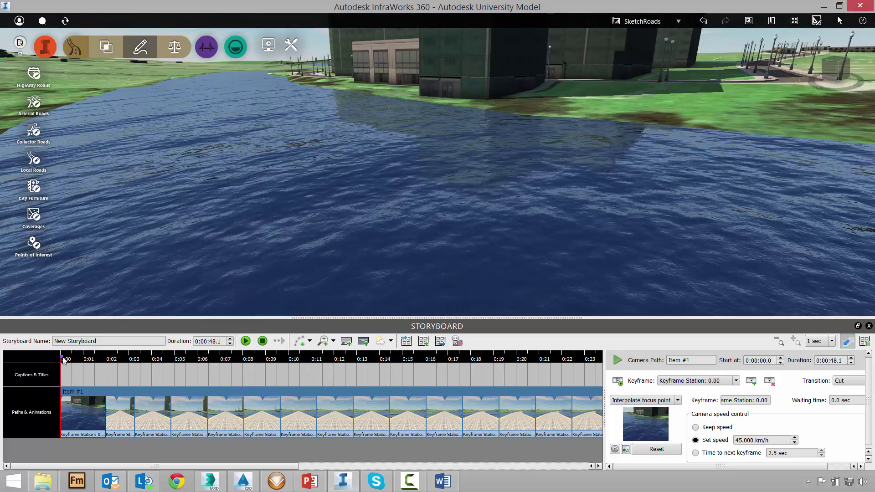
drag(66, 362, 490, 359)
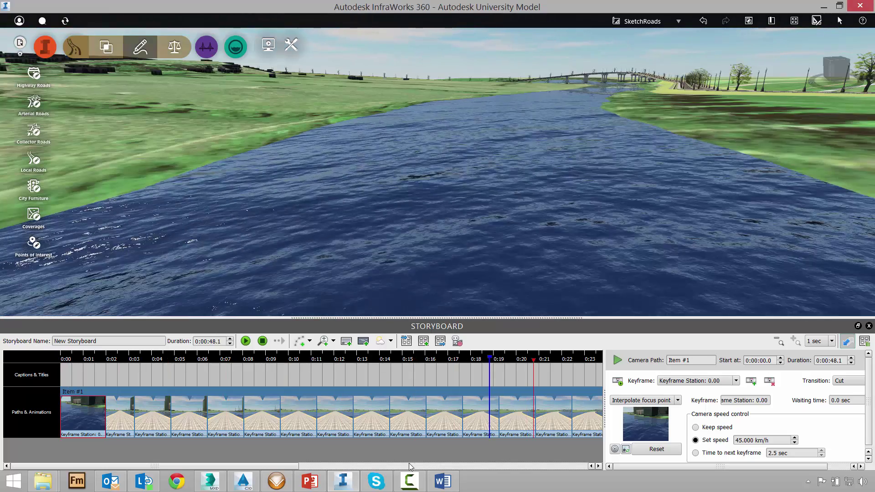
Add a crane-up animation at the end of the camera path and play the storyboard from about 0:46
drag(289, 466, 581, 447)
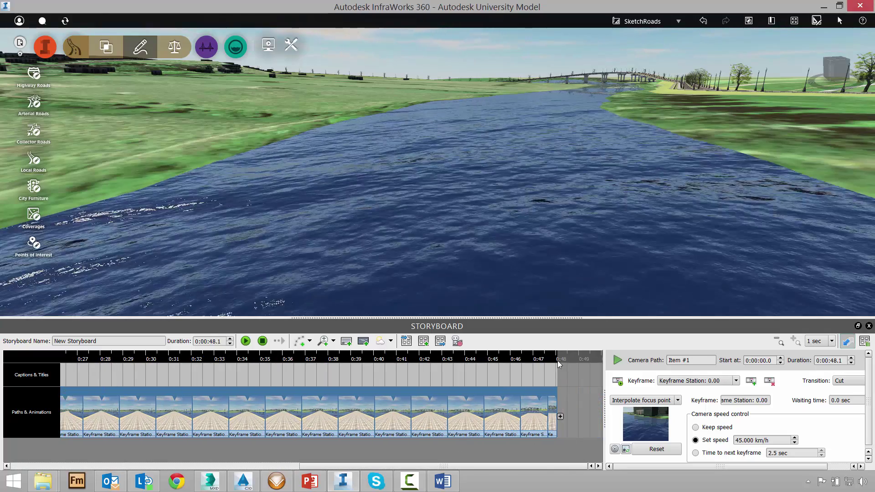
click(556, 360)
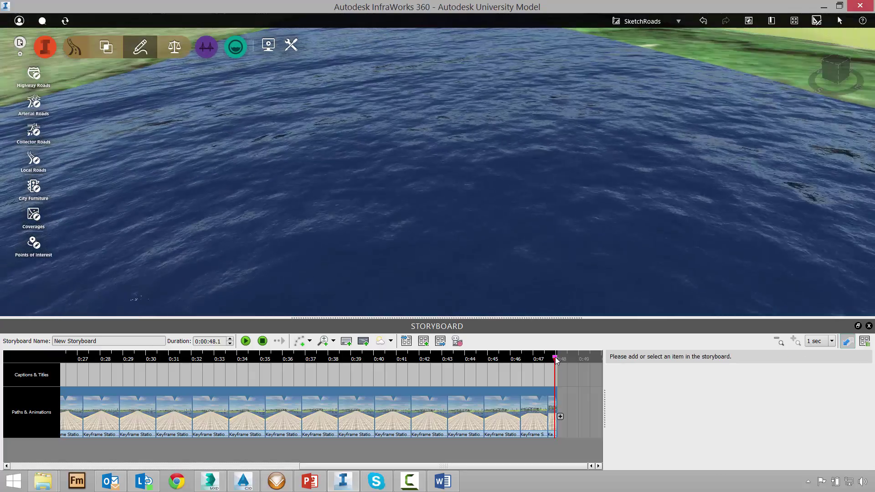
drag(556, 361, 561, 364)
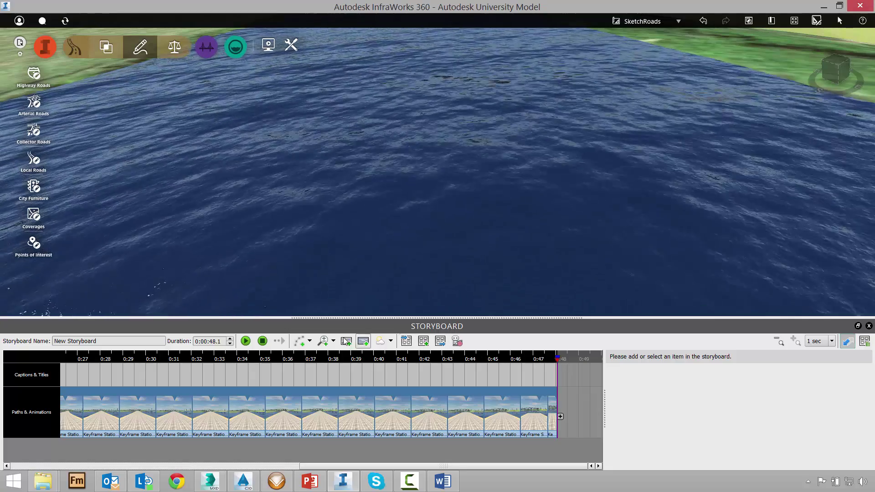
click(334, 342)
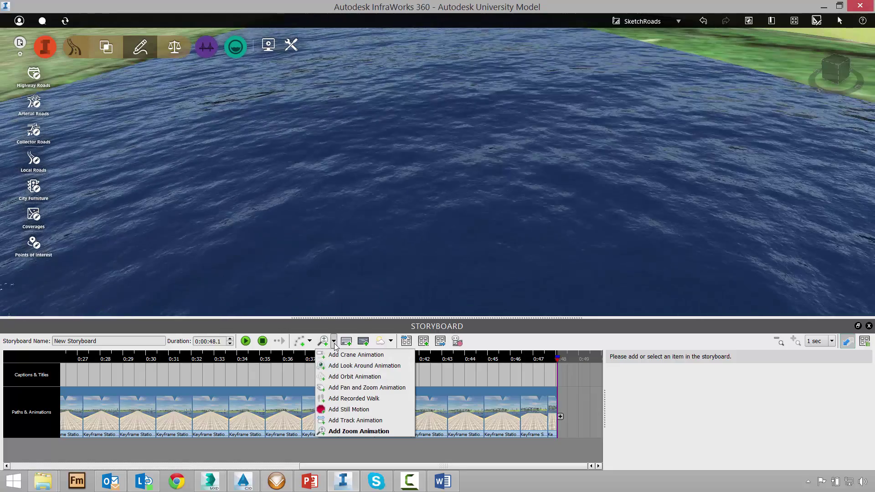
click(353, 356)
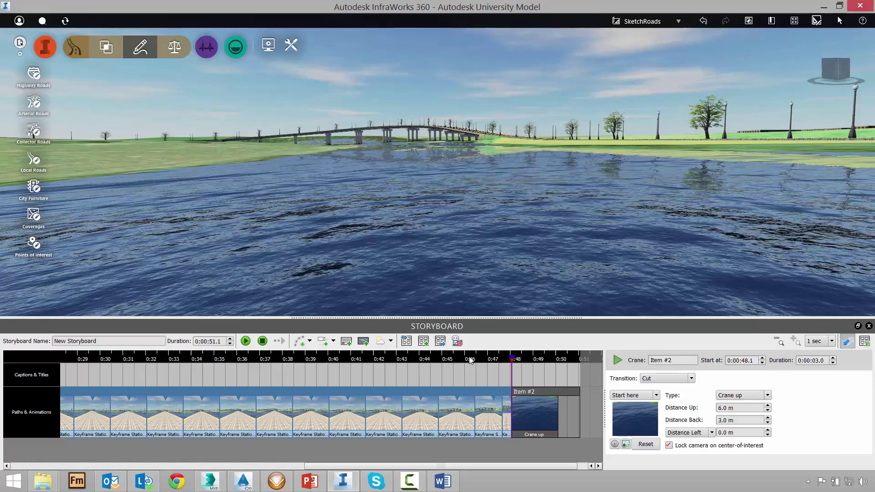
click(470, 360)
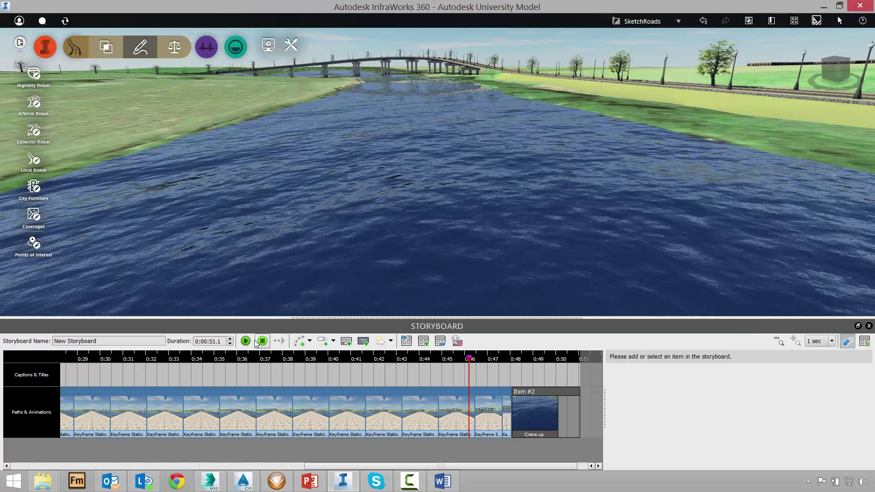
click(246, 342)
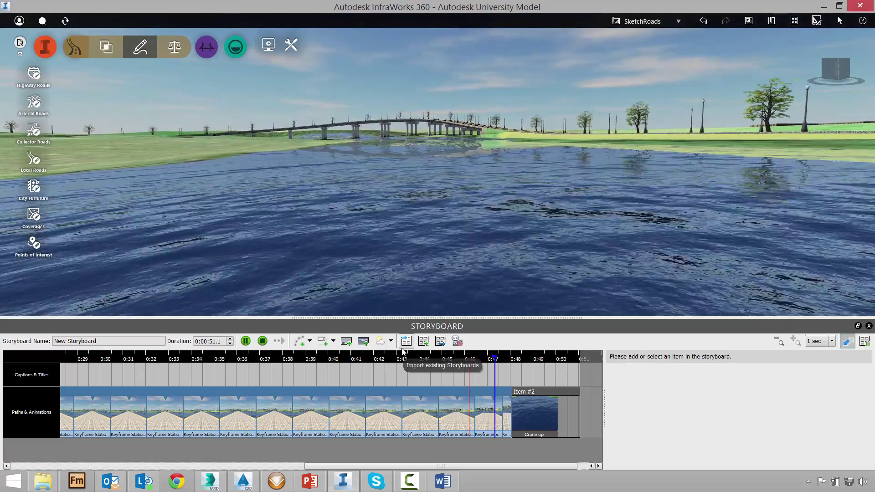
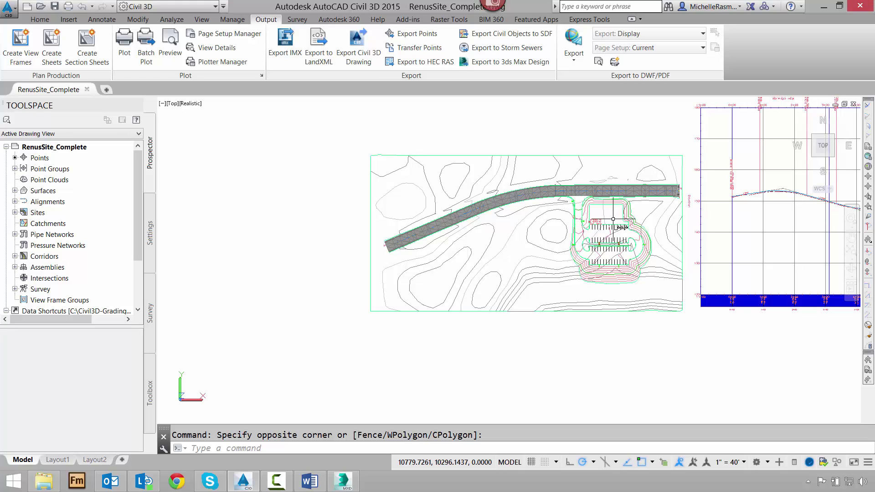
In the Civil 3D drawing RenusSite_Complete, check the surface style and render material of the parking island's Inside Curbing surface
scroll(608, 237, up, 3)
scroll(607, 237, up, 6)
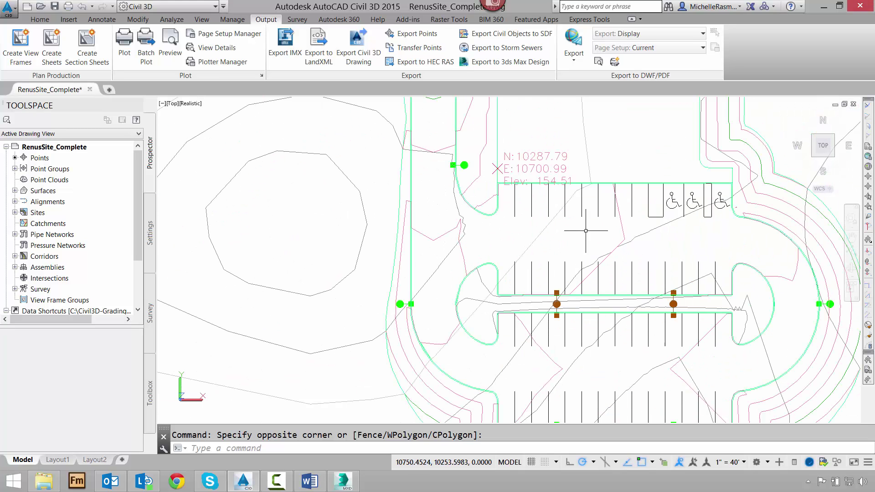
scroll(590, 232, up, 2)
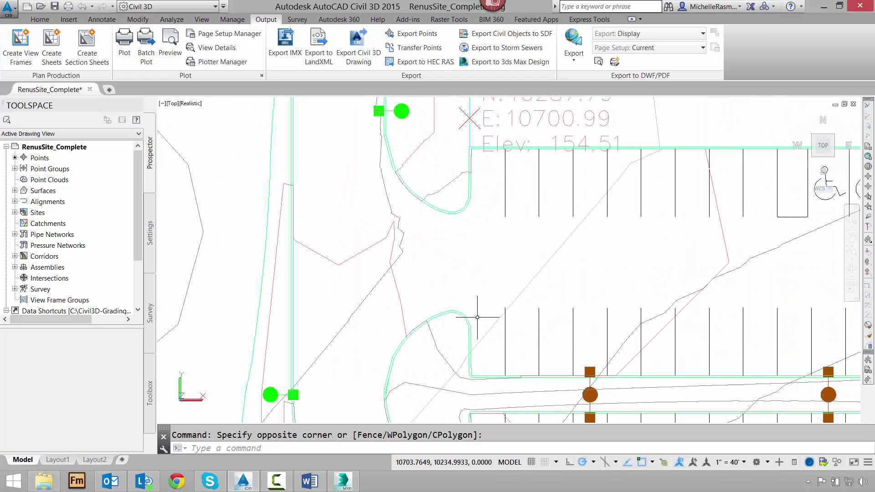
mouse_move(438, 348)
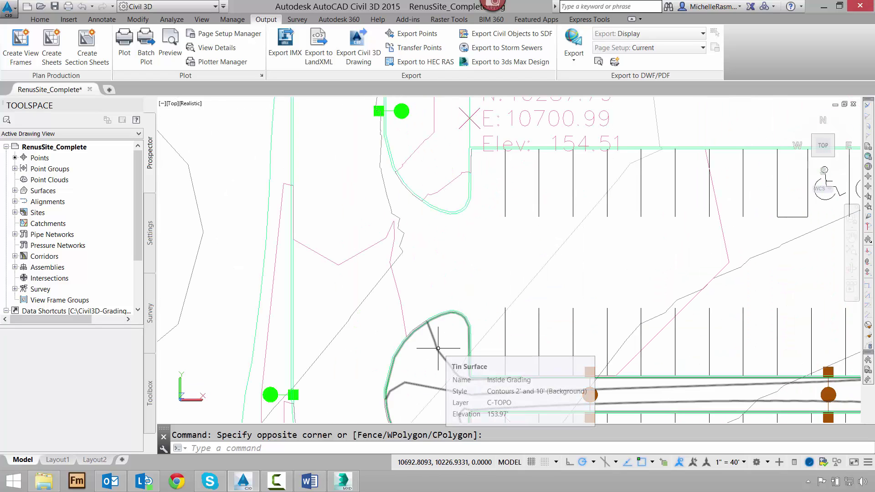
mouse_move(438, 348)
middle_down()
mouse_move(432, 307)
mouse_move(382, 234)
middle_up()
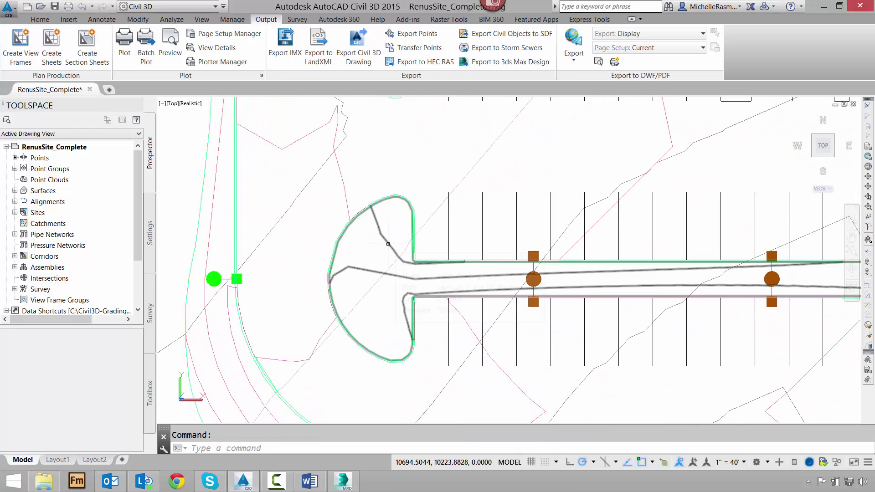
scroll(377, 209, up, 5)
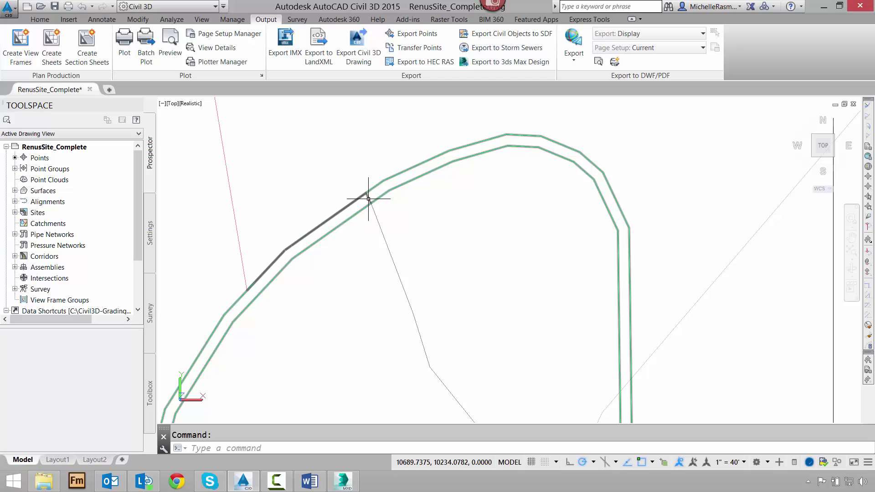
mouse_move(368, 198)
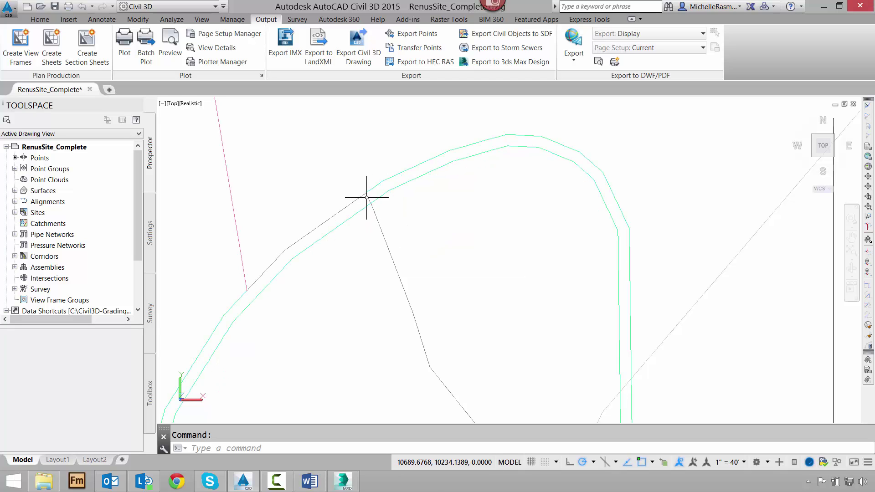
click(367, 196)
right_click(370, 198)
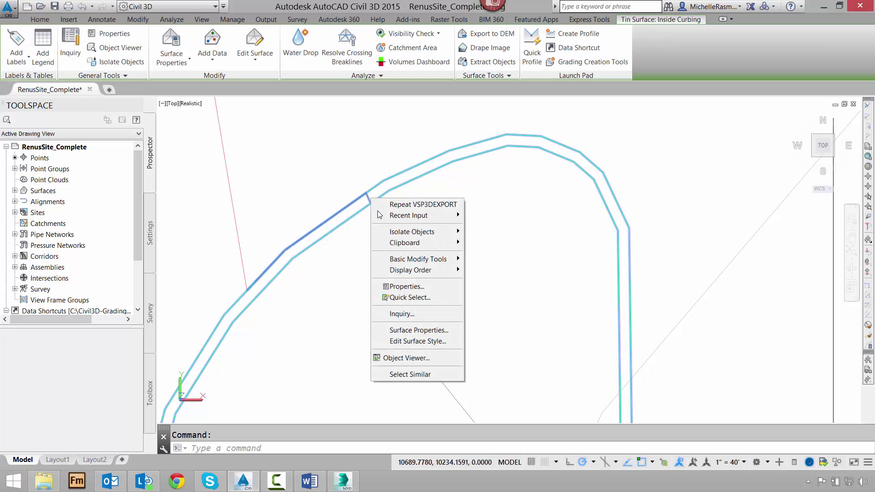
click(433, 330)
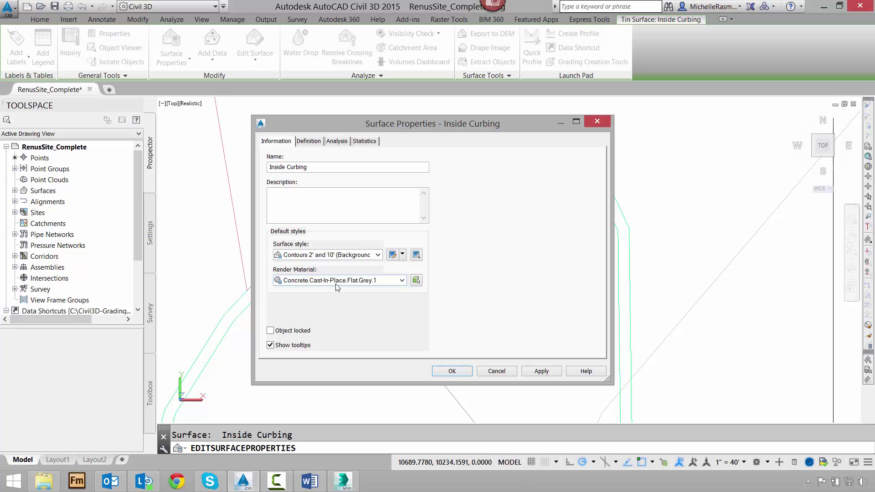
click(471, 372)
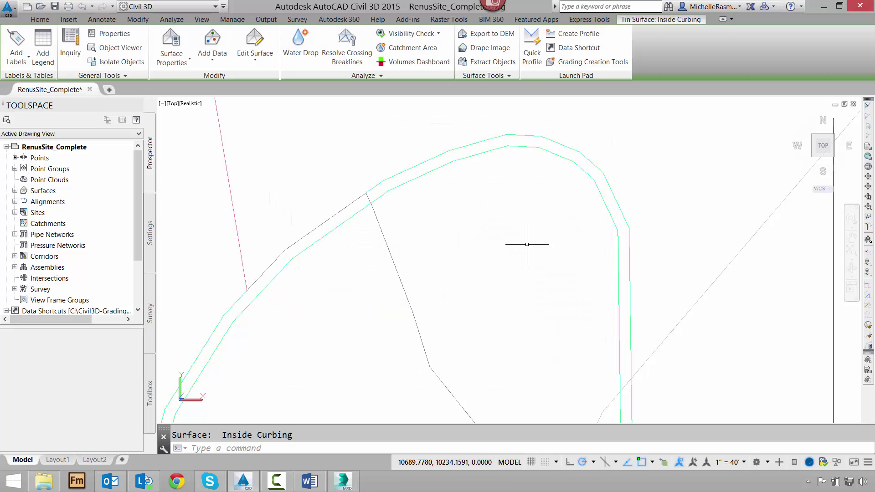
scroll(526, 246, down, 10)
scroll(525, 247, down, 8)
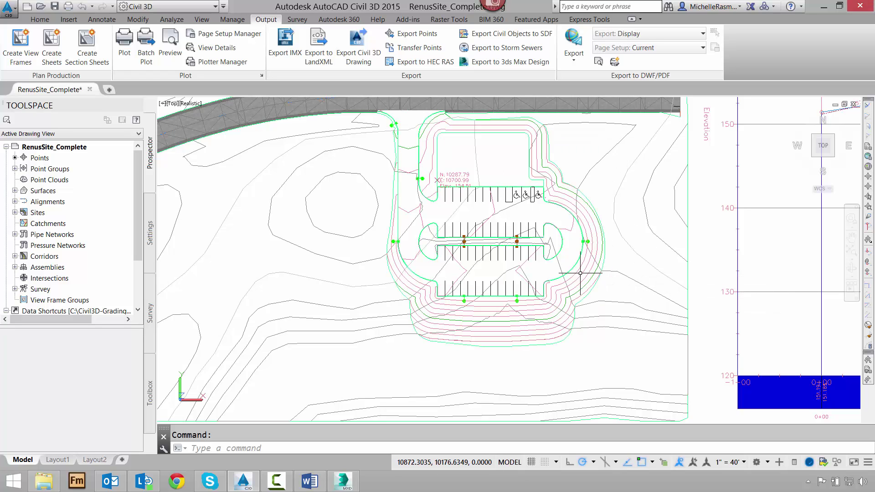
scroll(582, 262, down, 2)
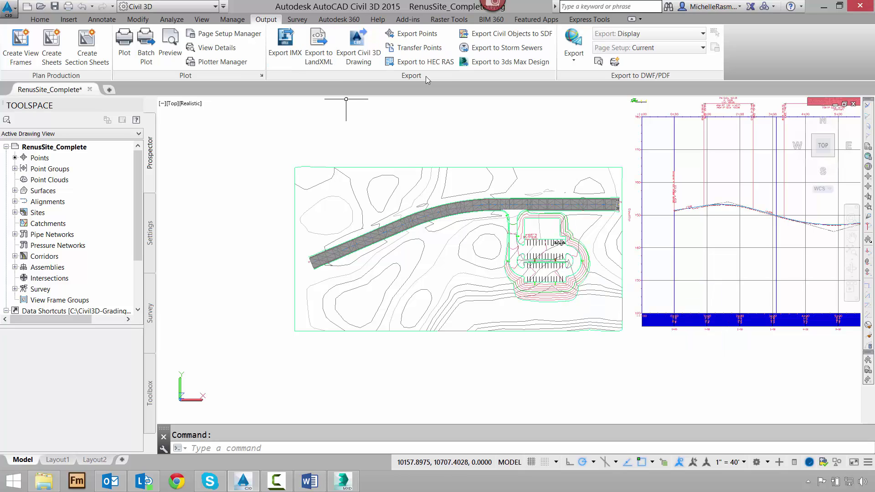
Back out of the 3ds Max Design export and rebuild the out-of-date Road corridor, closing the event viewer
click(498, 65)
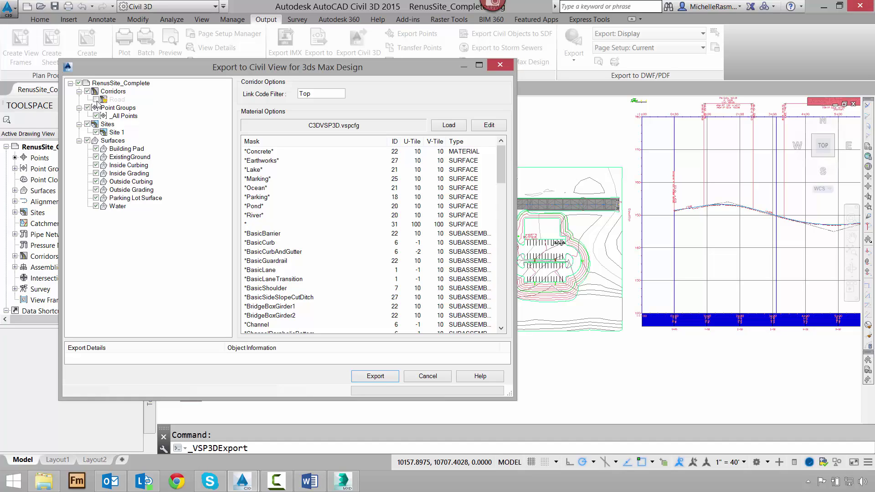
click(428, 376)
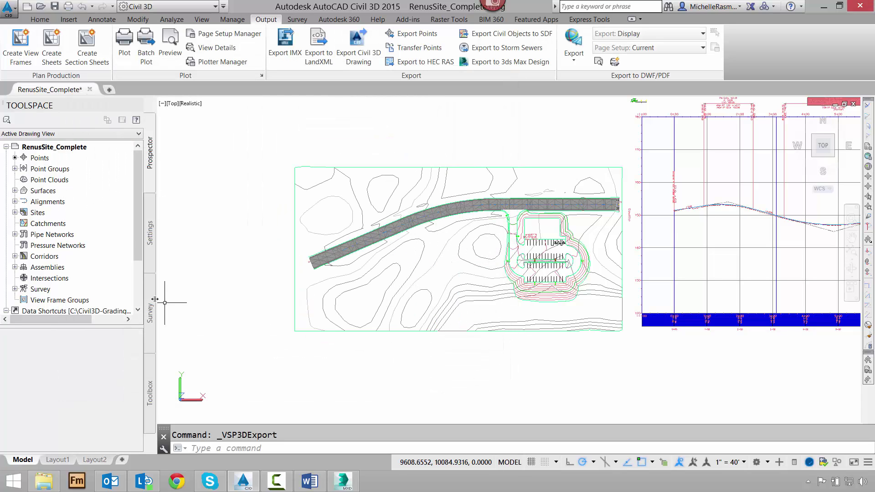
click(16, 257)
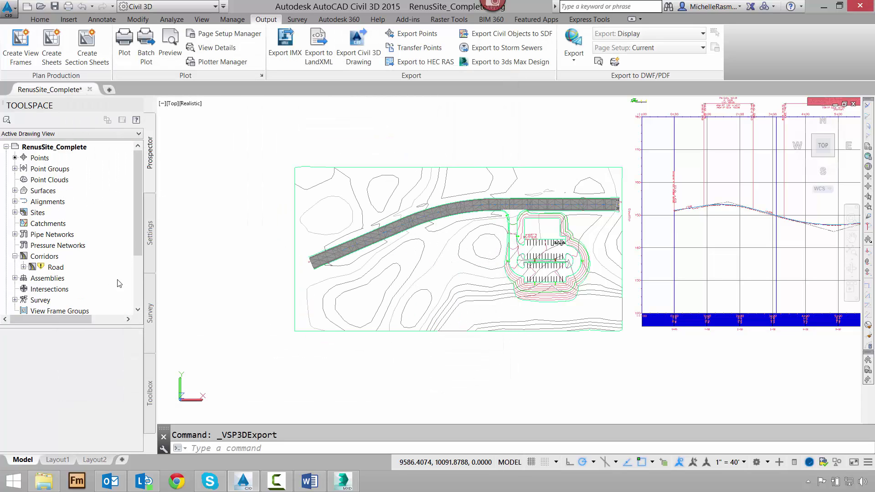
right_click(50, 270)
click(90, 298)
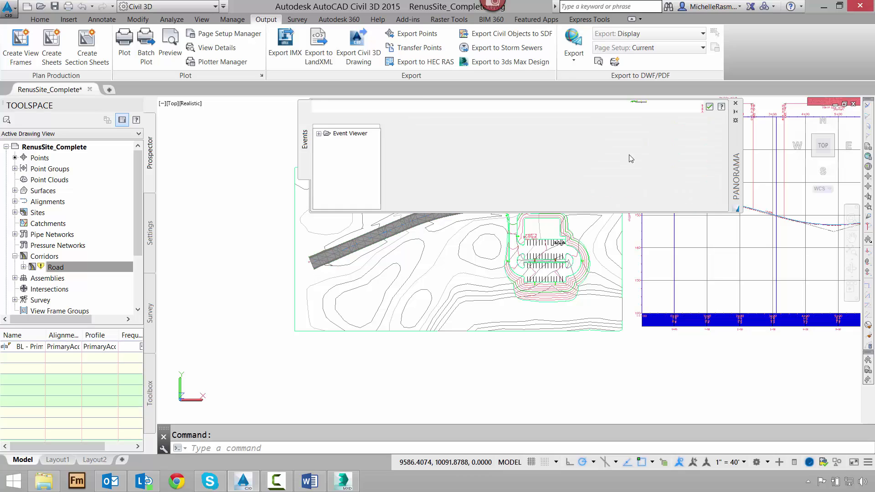
click(710, 106)
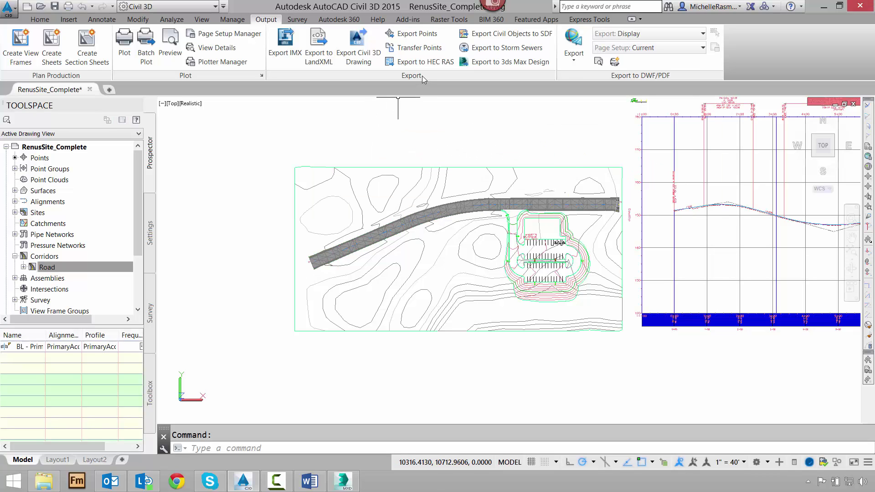
Export all corridors, point groups, sites and surfaces to Civil View for 3ds Max Design, replacing RenusSite_Complete.vsp3d
click(501, 66)
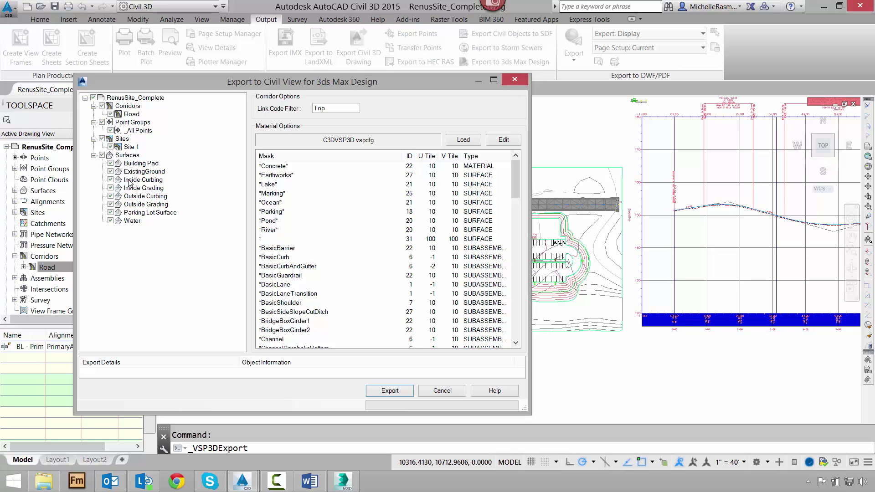
click(390, 391)
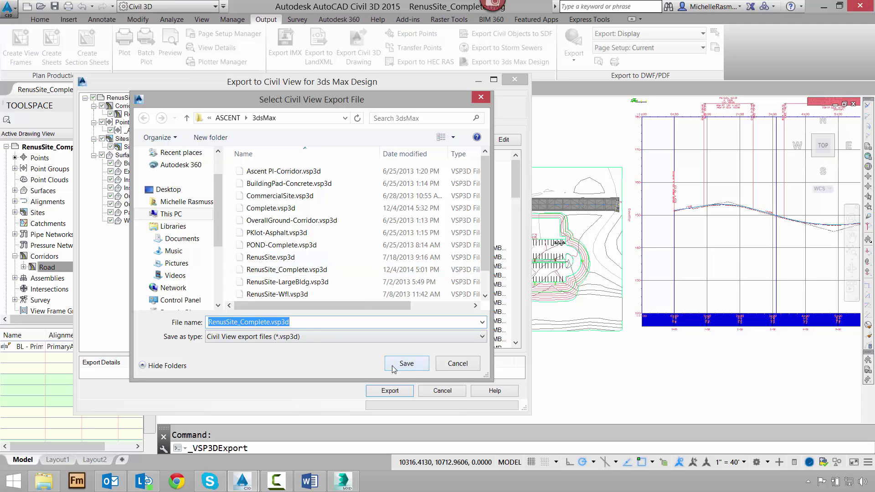
click(416, 365)
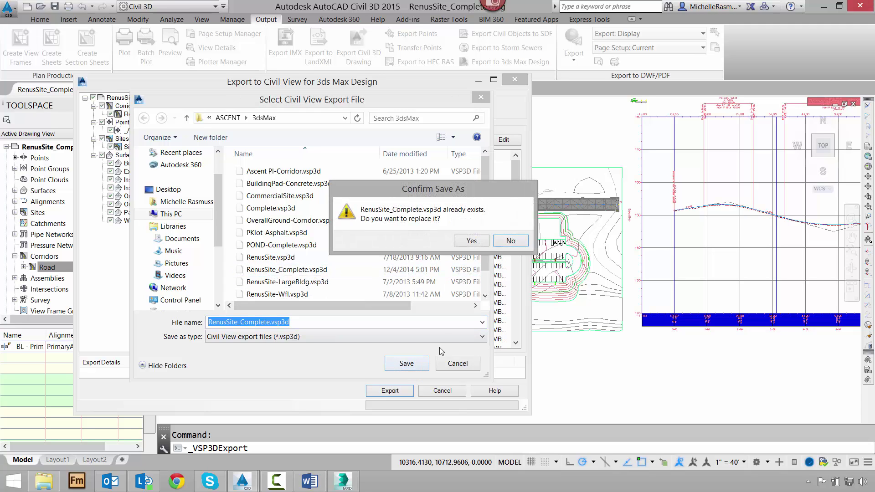
click(473, 242)
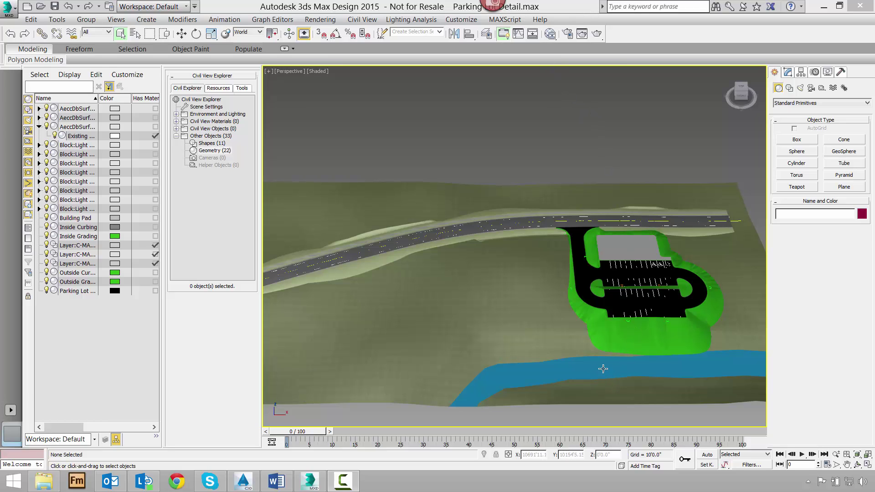
In 3ds Max Design, select the parking island's Inside Grading surface and examine it up close
click(596, 284)
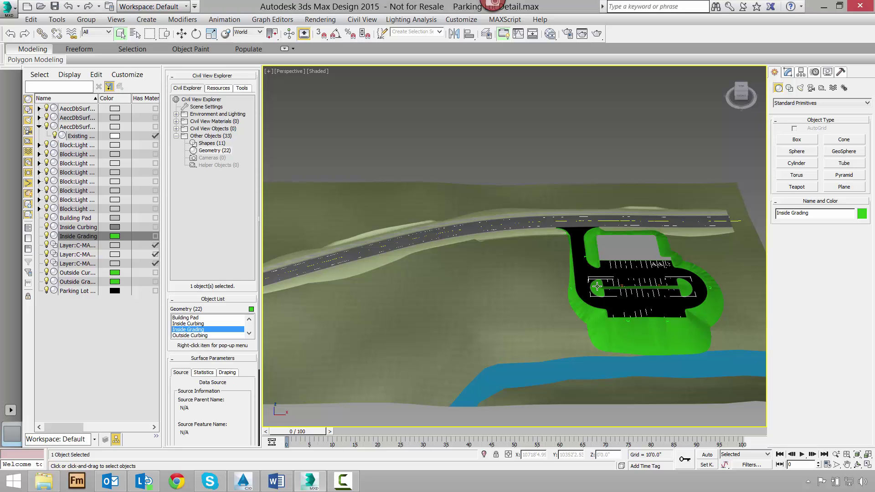
scroll(597, 286, up, 5)
scroll(579, 262, up, 2)
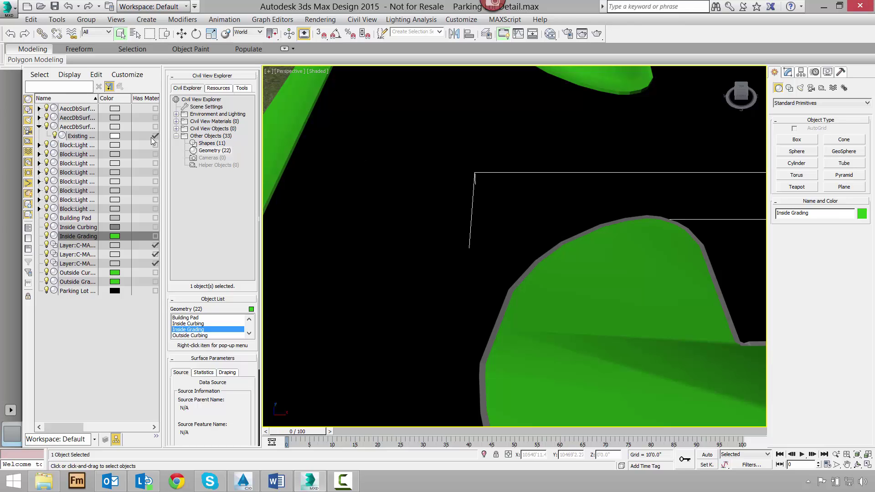
Start a new empty scene with the New All option, without saving changes to the current parking lot scene
click(27, 6)
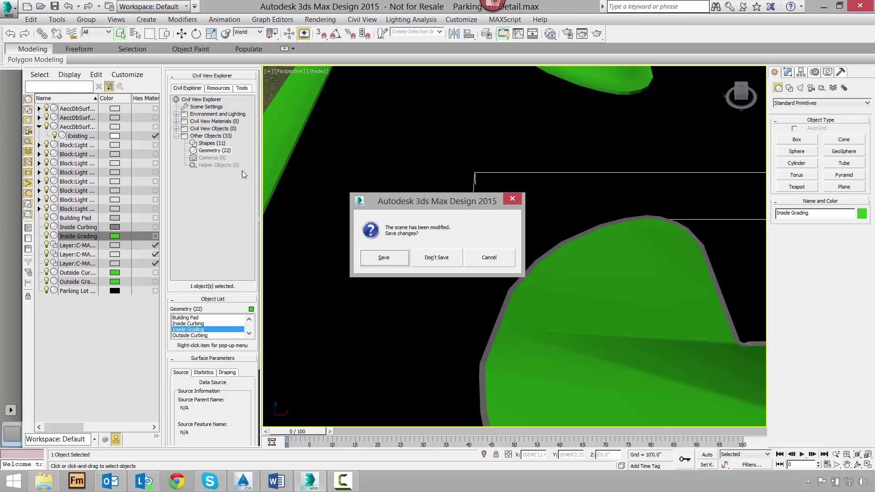
click(431, 259)
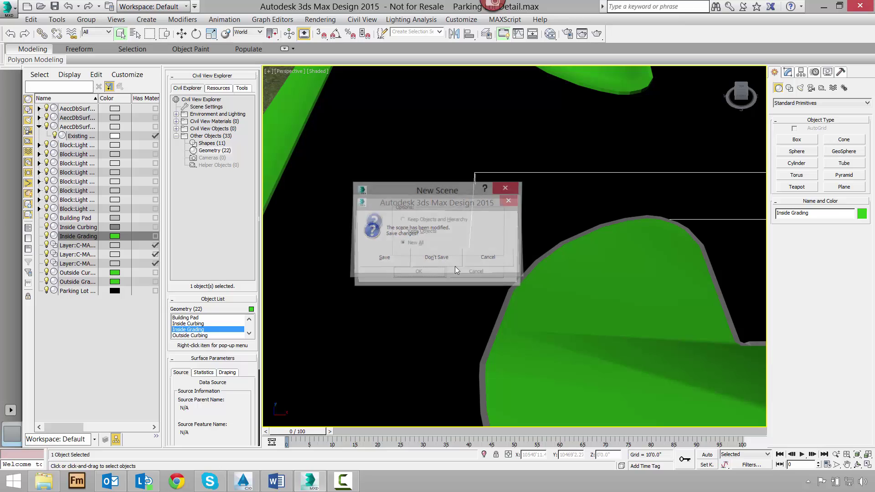
click(418, 273)
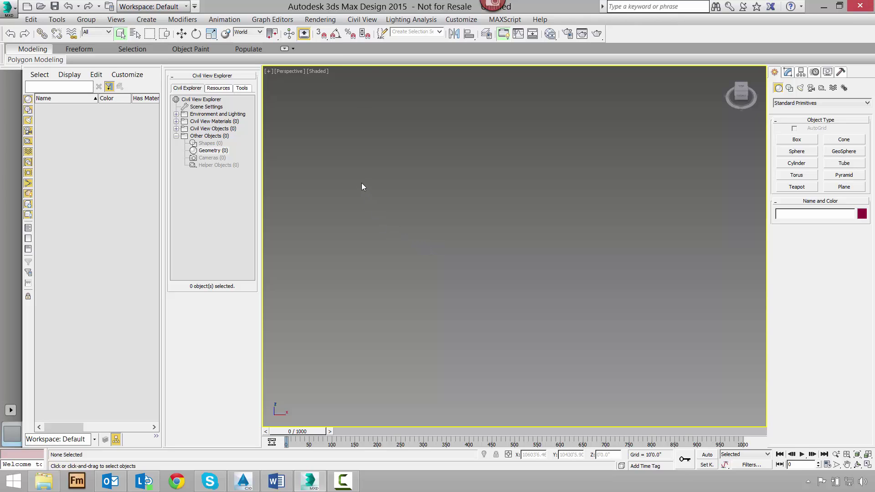
Start a Civil View geometry import of a Civil 3D VSP3D file and load Site_Complete.vsp3d from the Navisworks folder
click(359, 22)
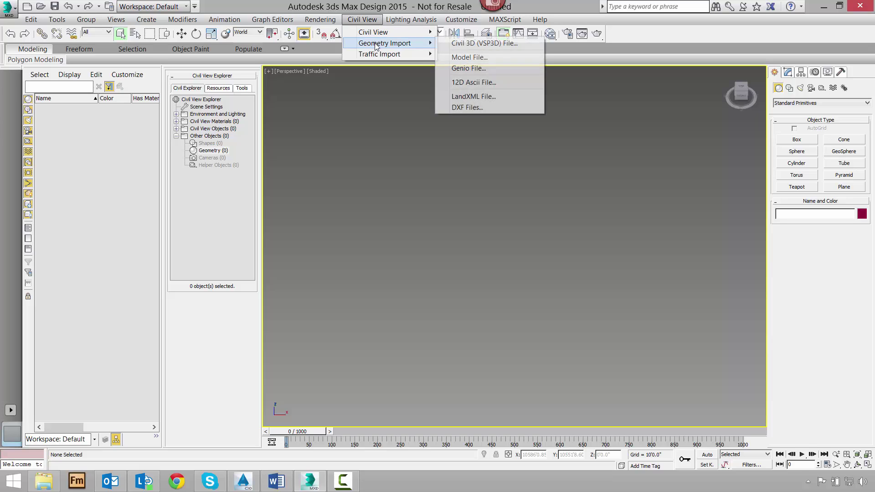
mouse_move(371, 35)
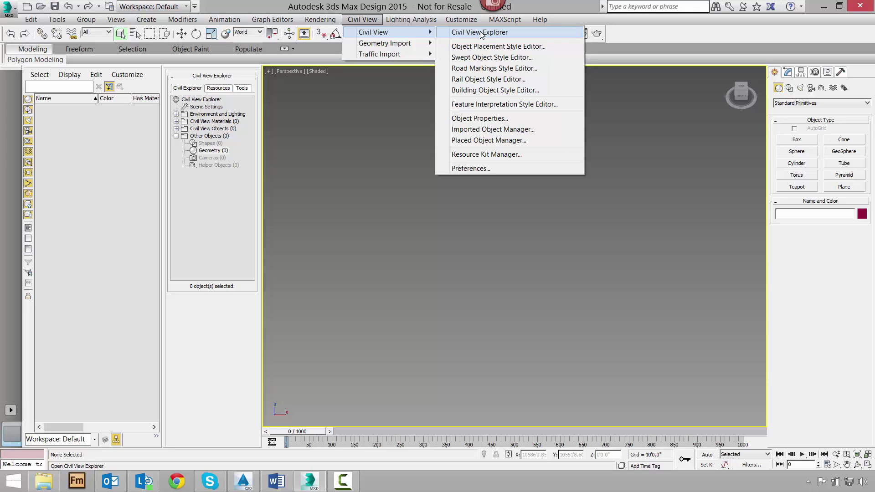
mouse_move(389, 47)
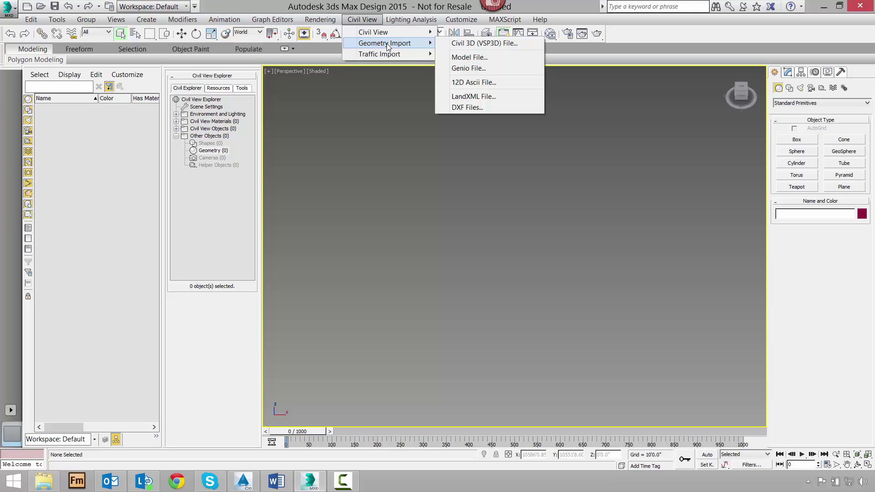
click(487, 45)
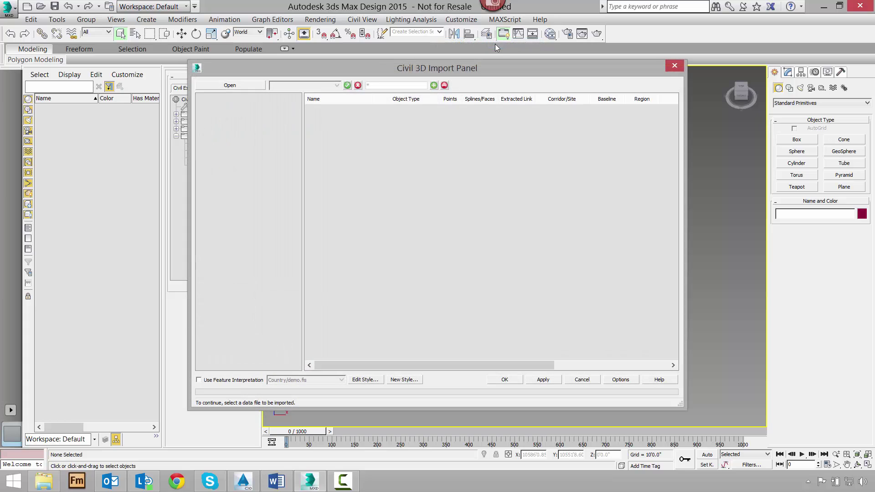
click(231, 86)
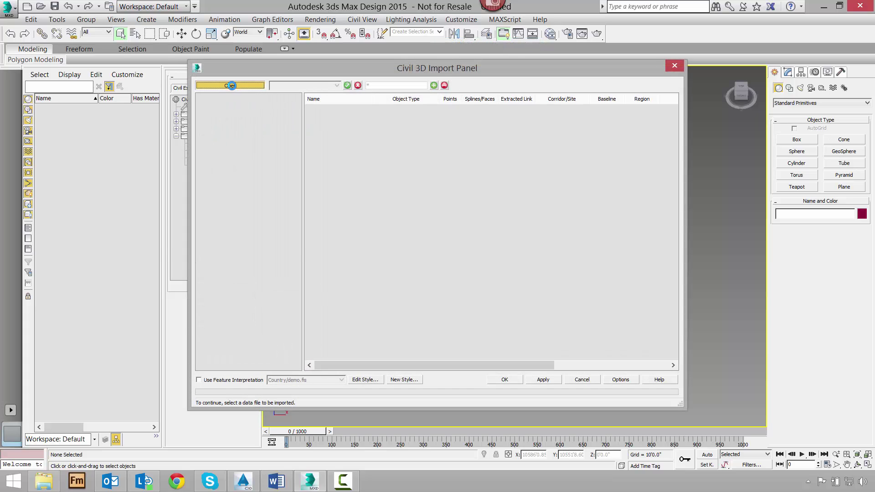
click(218, 46)
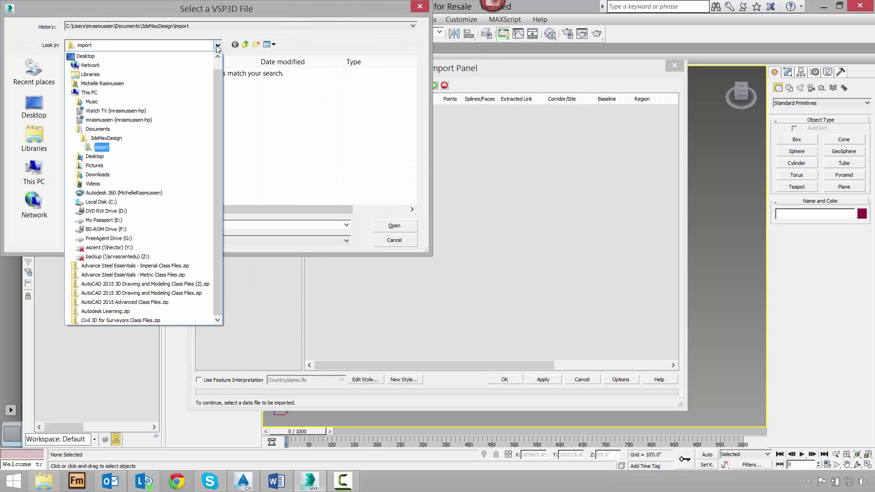
click(108, 200)
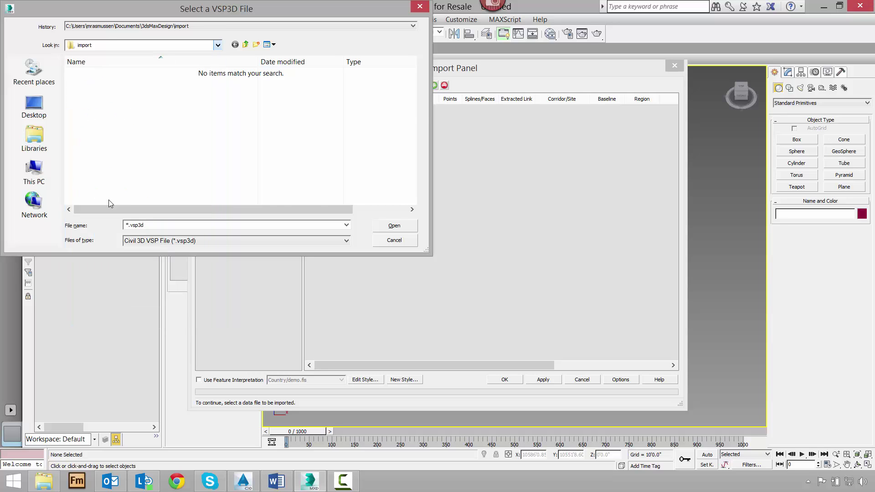
double_click(181, 182)
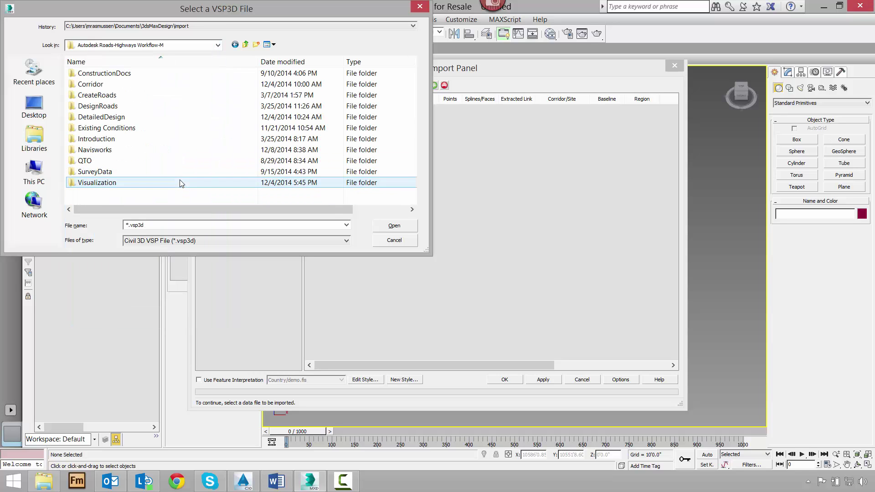
double_click(114, 150)
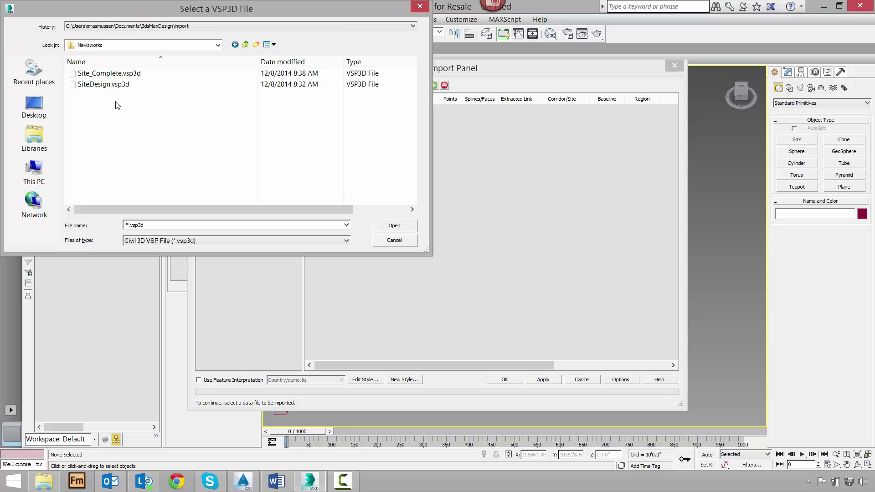
double_click(104, 74)
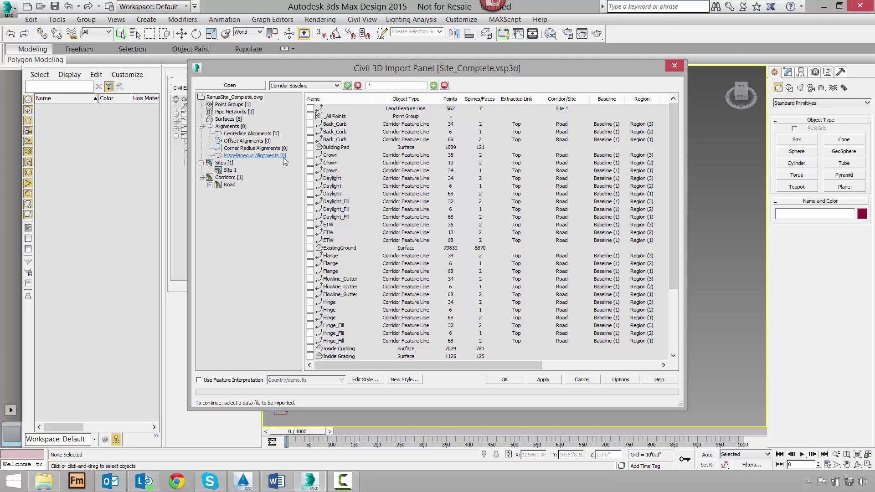
Mark all surfaces from Building Pad through Water for import
click(227, 119)
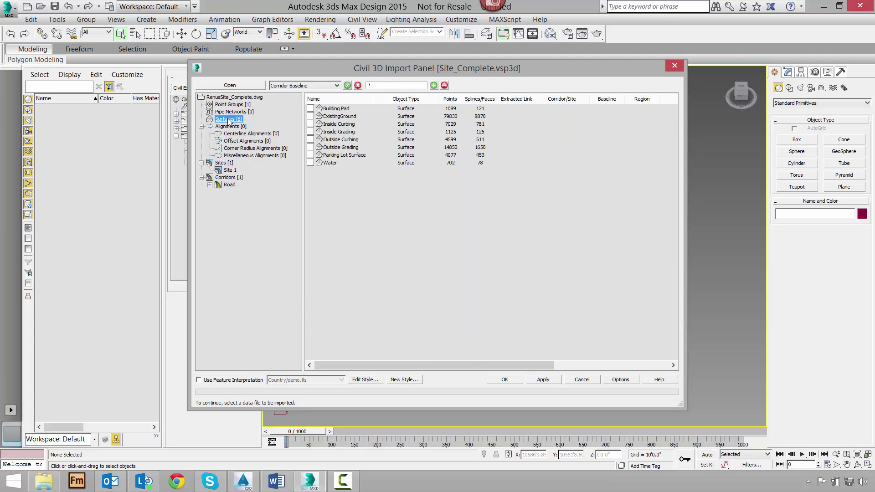
click(332, 109)
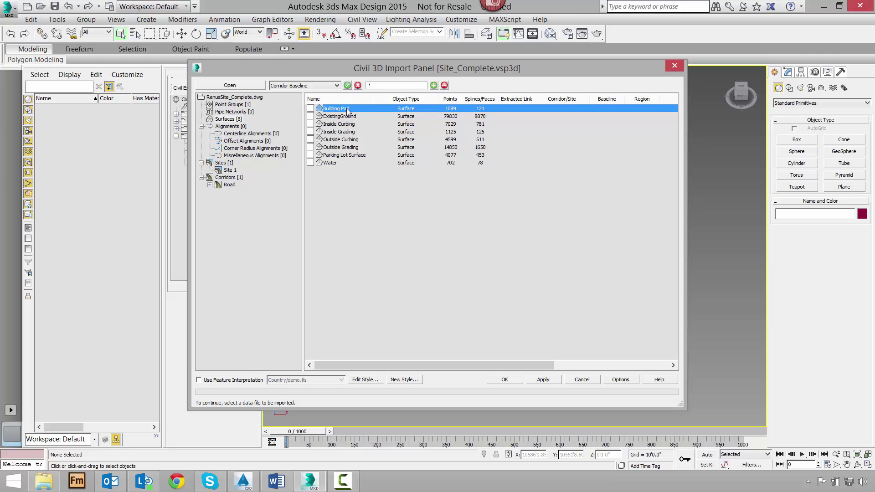
shift+click(334, 164)
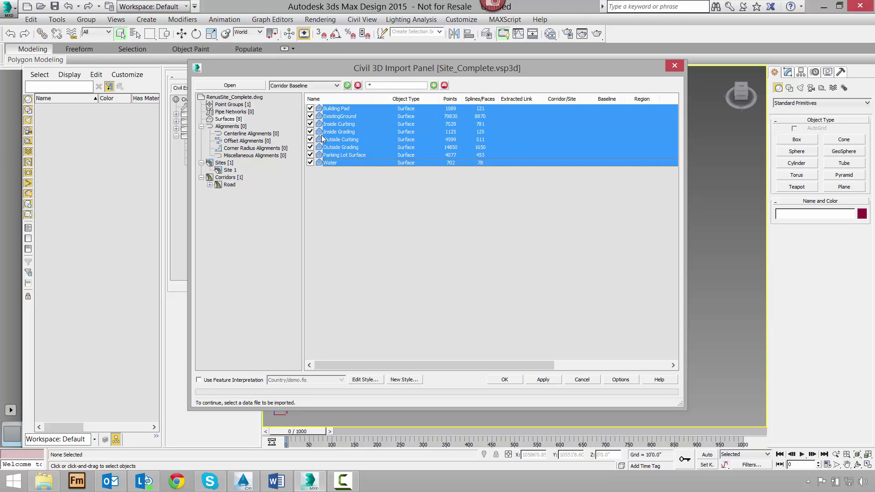
For the Road corridor, mark the PrimaryAccess baseline and the Region (1), Region (2) and Region (3) surfaces for import
click(229, 185)
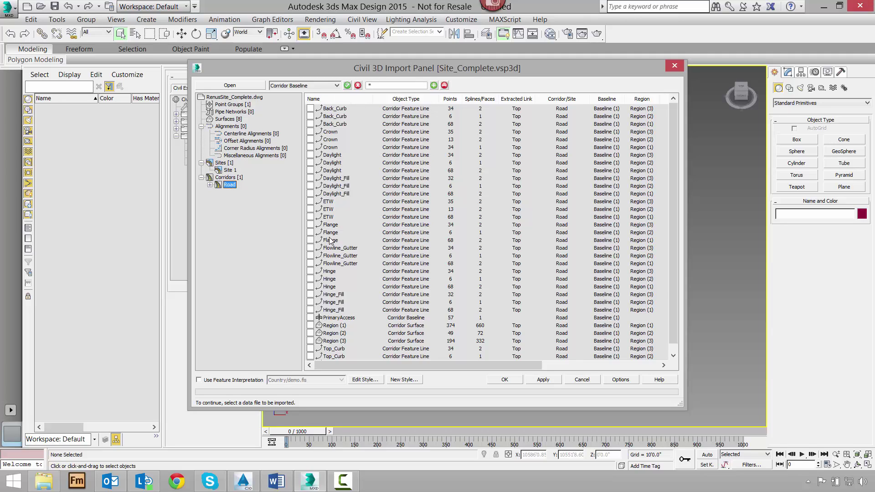
click(311, 318)
click(310, 326)
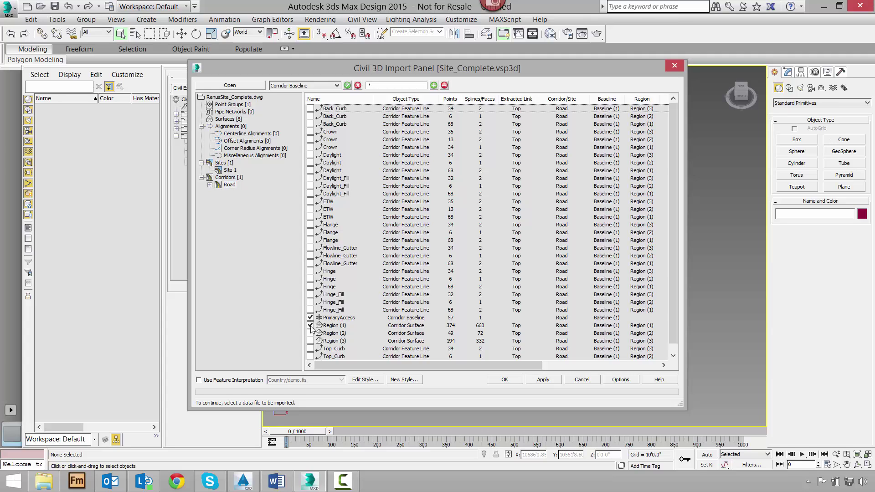
click(310, 333)
click(310, 341)
Import the marked objects with the suggested Global Import Shift of X -9901 and Y -9901, without applying Feature Interpretation
click(505, 380)
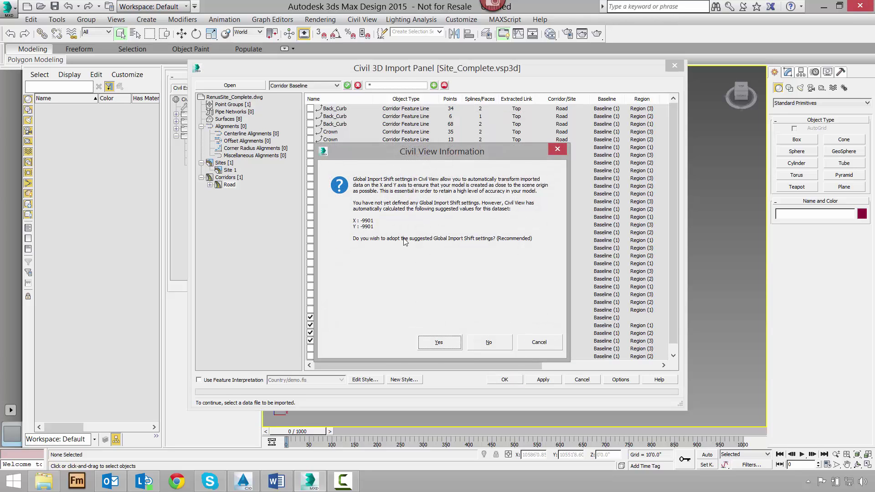
click(438, 342)
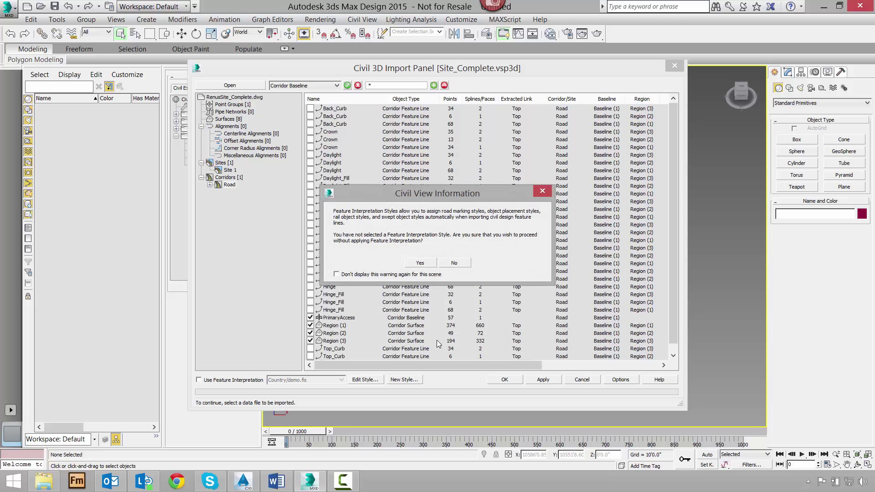
click(421, 263)
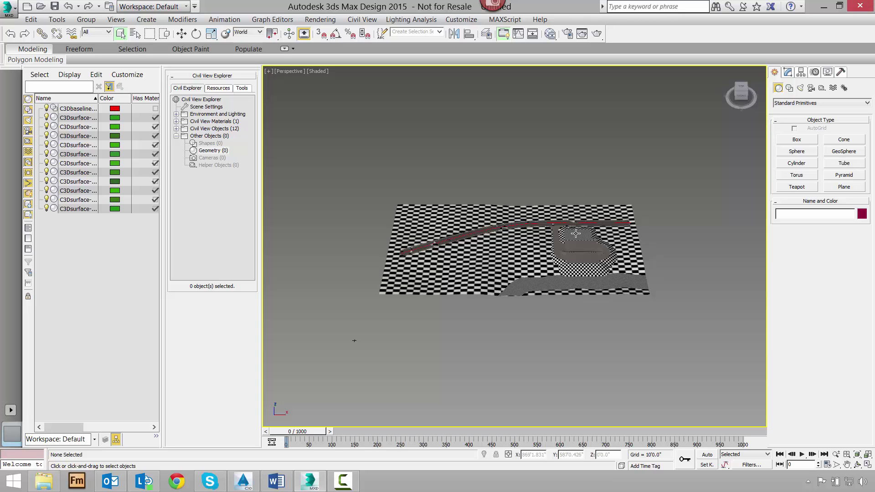
Reassign the material ID of the Building Pad surface's Ground Type 4 faces to [22] Concrete Type 1
scroll(576, 221, up, 3)
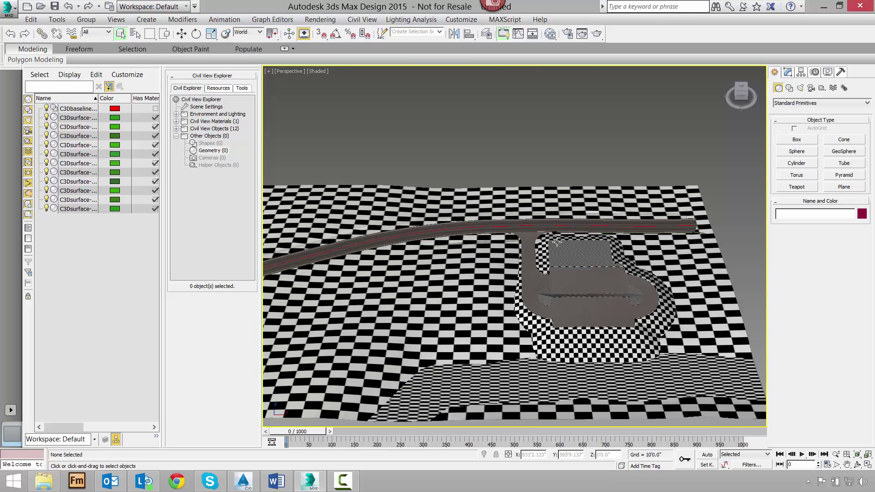
scroll(556, 247, up, 5)
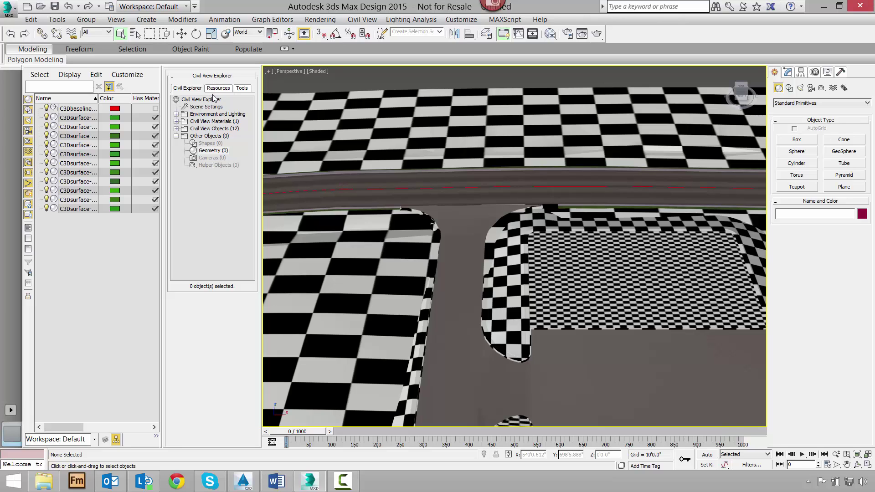
click(569, 250)
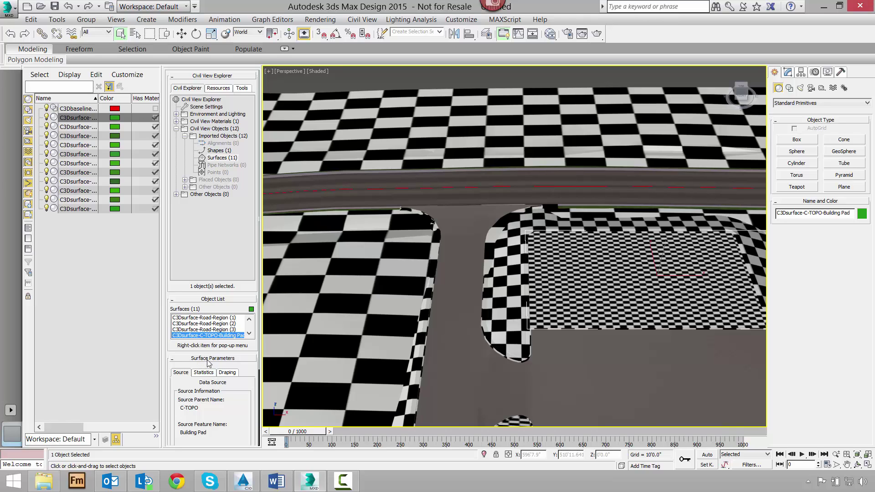
click(206, 374)
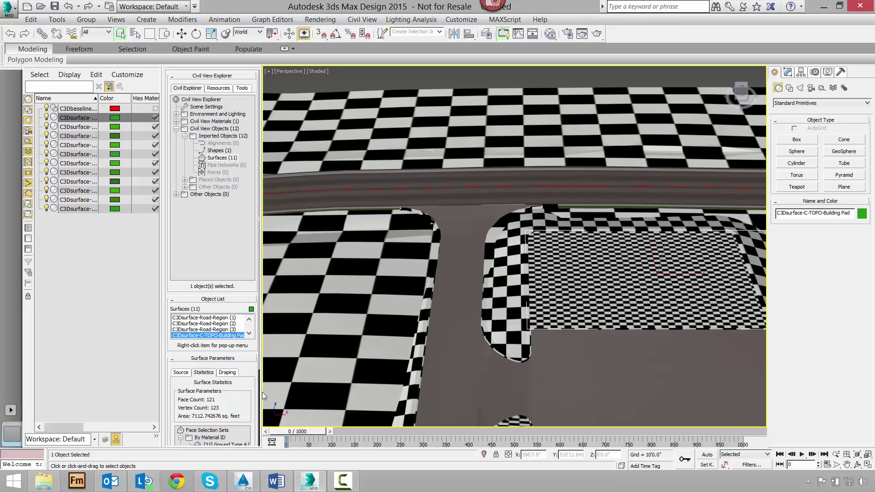
drag(259, 366, 264, 406)
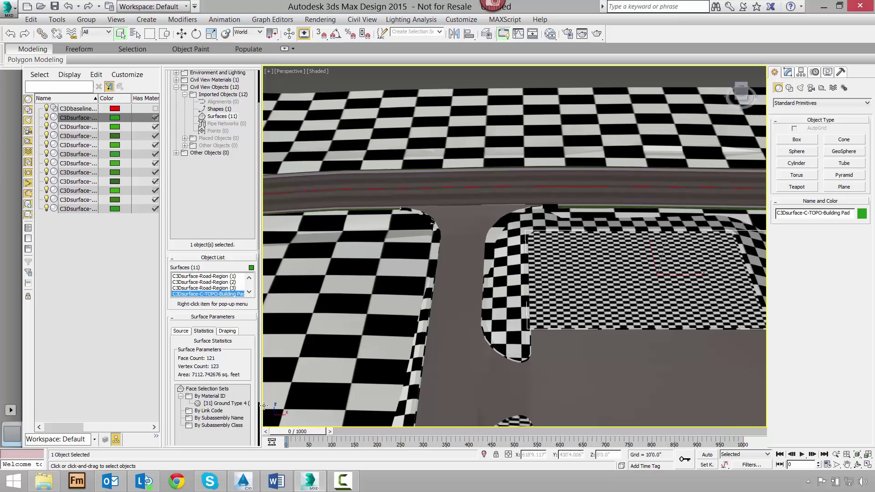
right_click(225, 404)
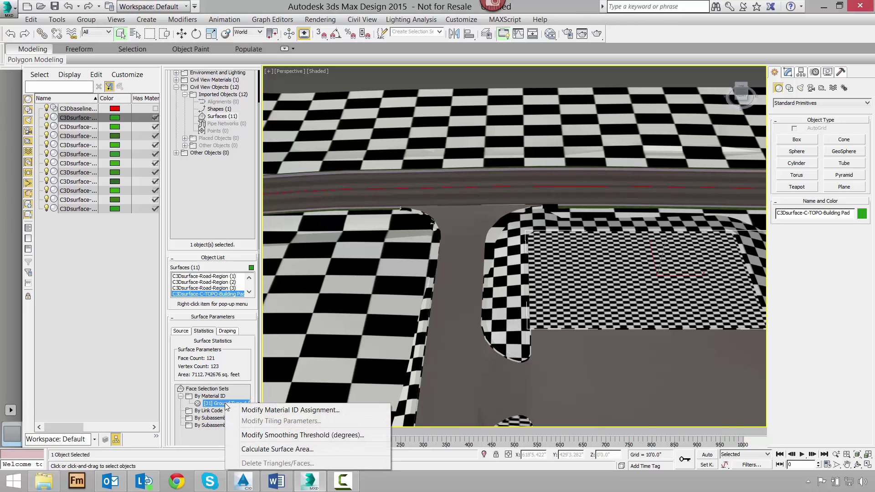
click(276, 412)
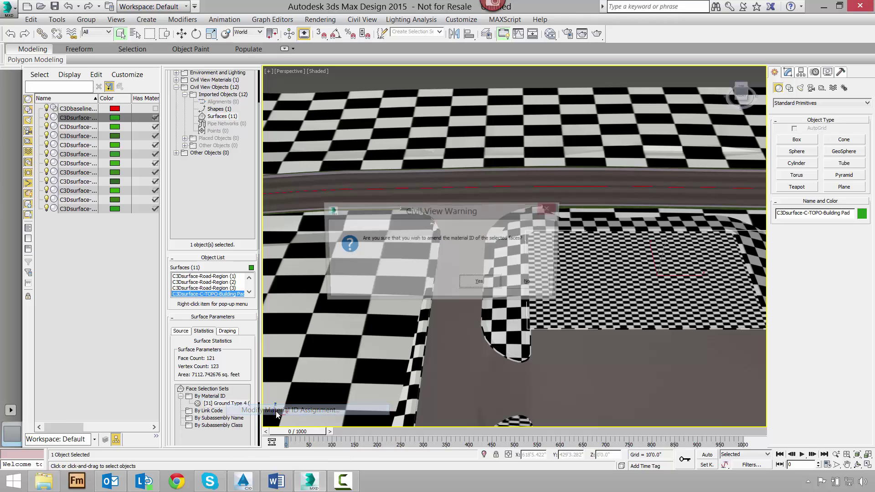
click(480, 284)
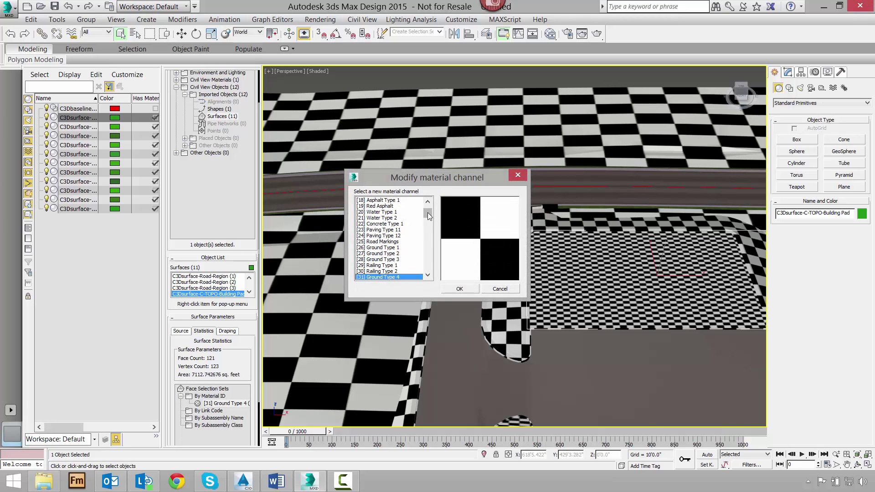
click(398, 225)
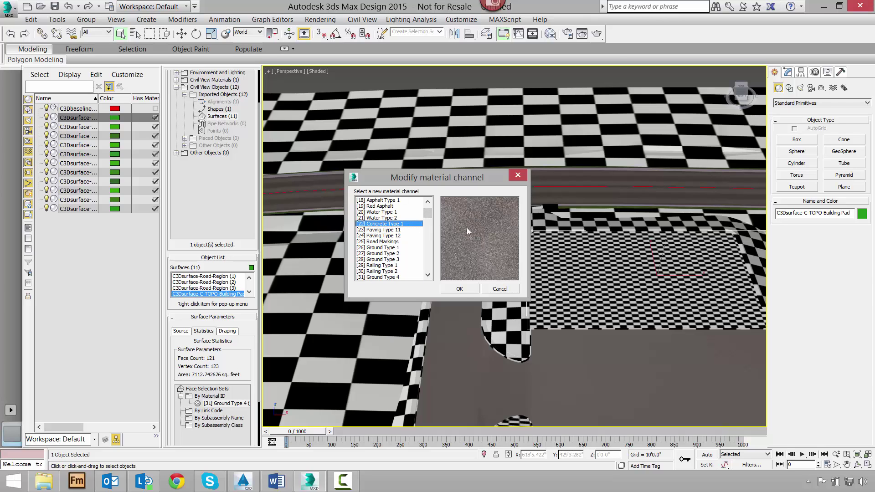
click(461, 289)
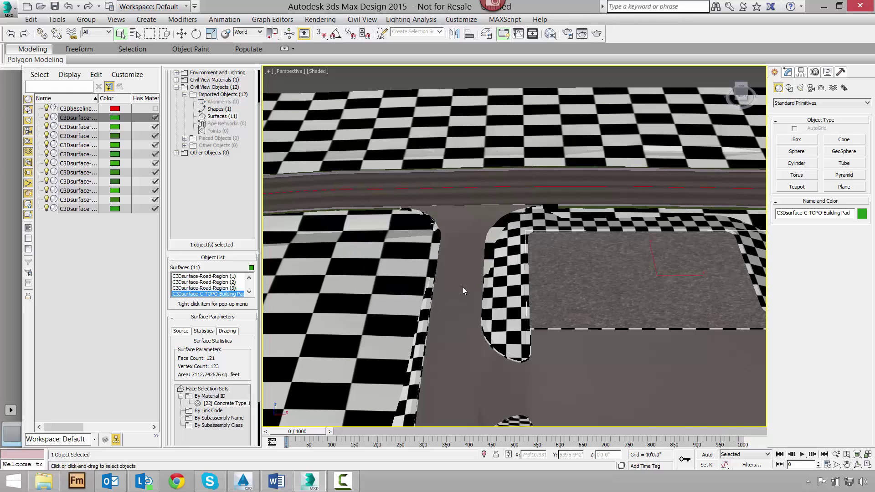
Reassign the material ID of the Outside Grading surface's Ground Type 4 faces to [28] Ground Type 3
click(517, 284)
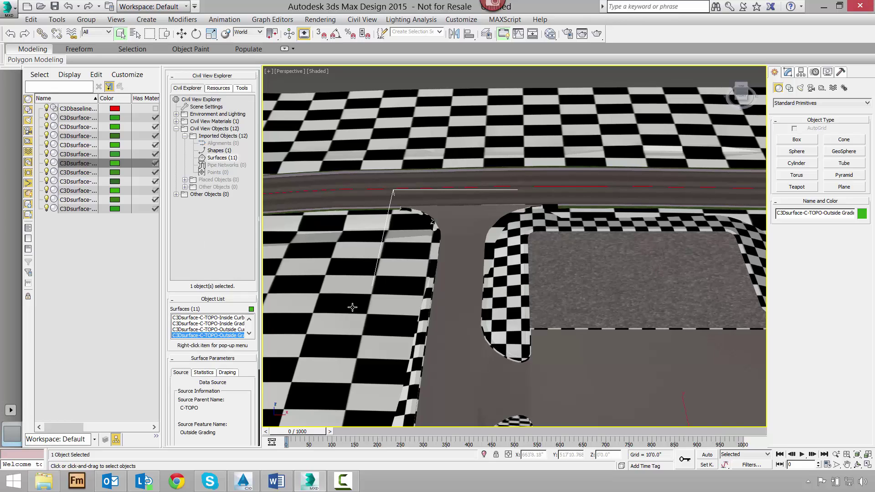
click(206, 374)
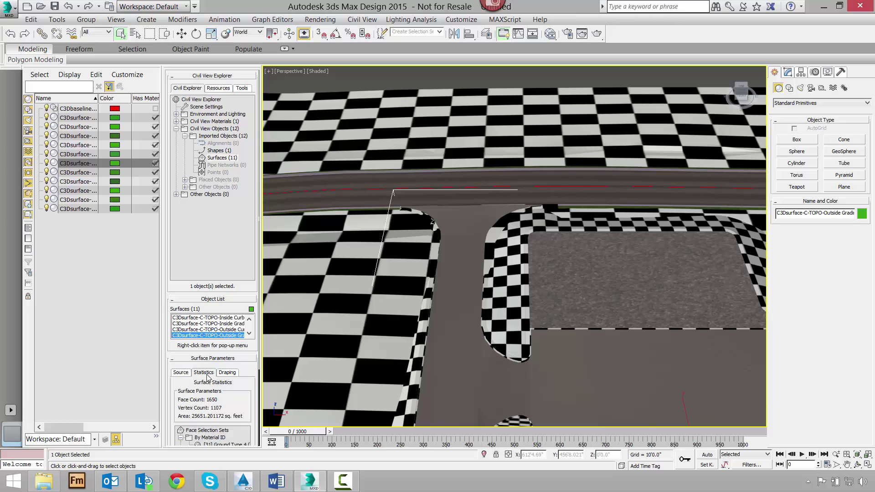
scroll(246, 388, down, 2)
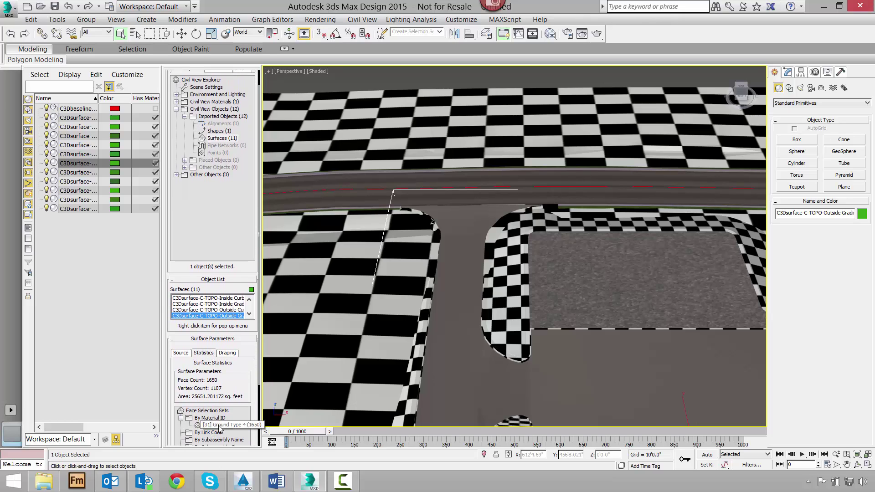
right_click(219, 426)
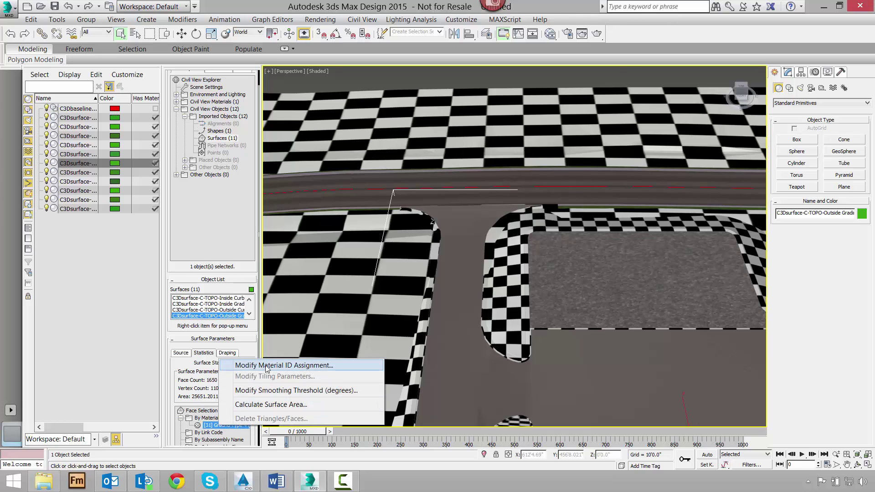
click(267, 366)
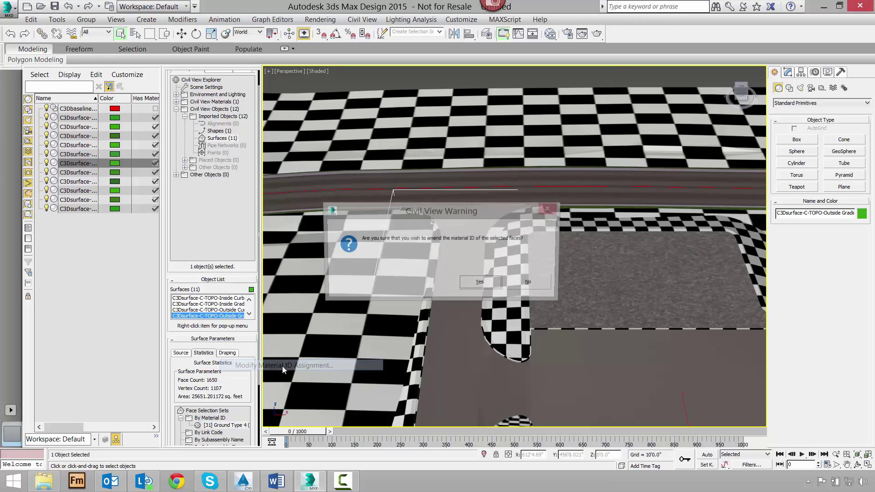
click(482, 283)
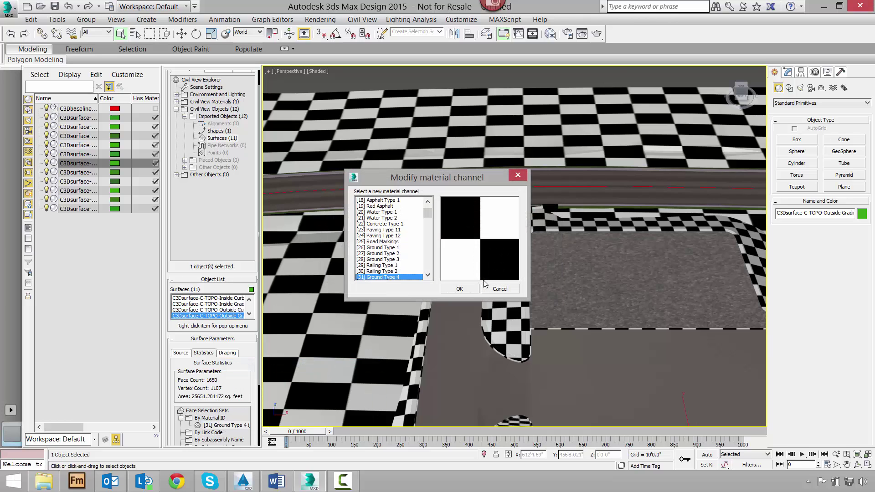
click(393, 248)
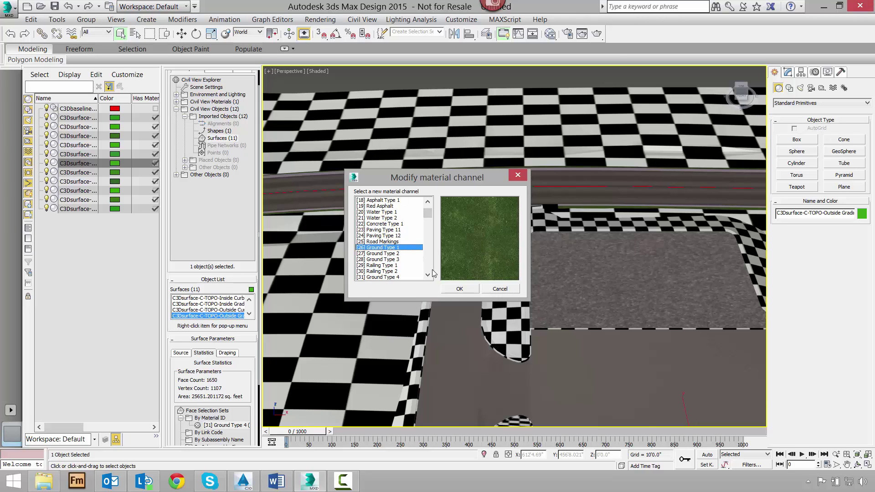
click(395, 254)
click(395, 260)
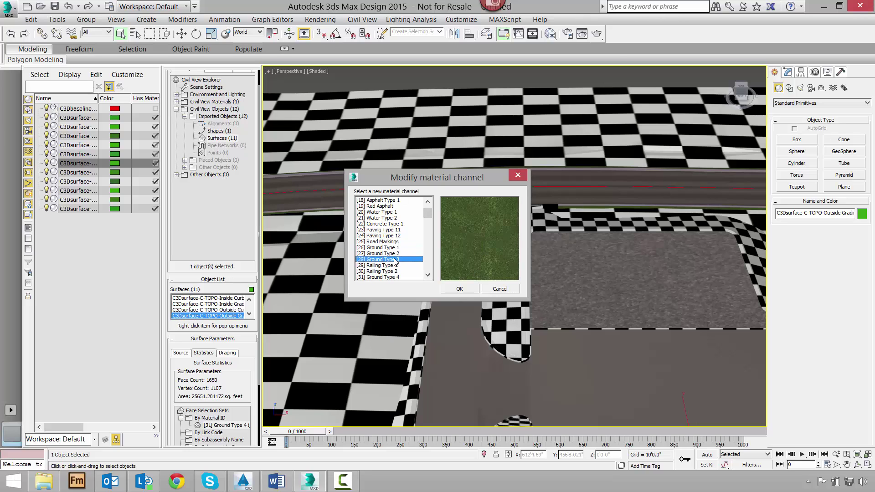
click(460, 290)
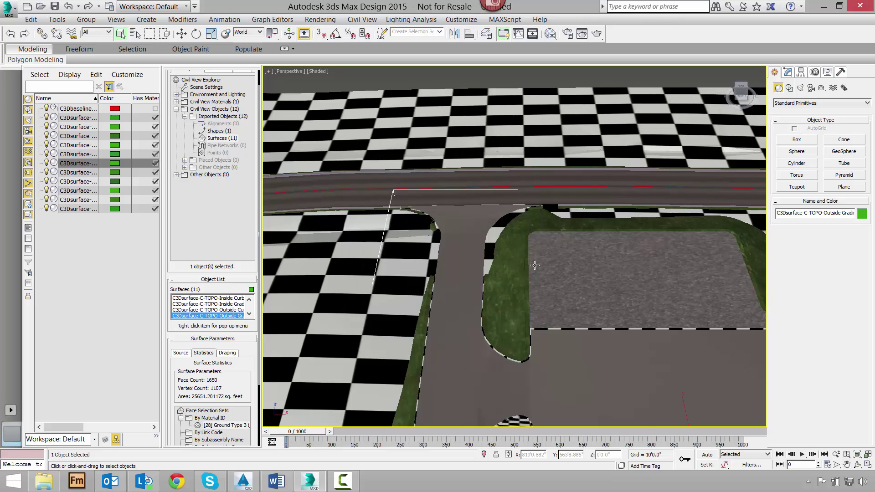